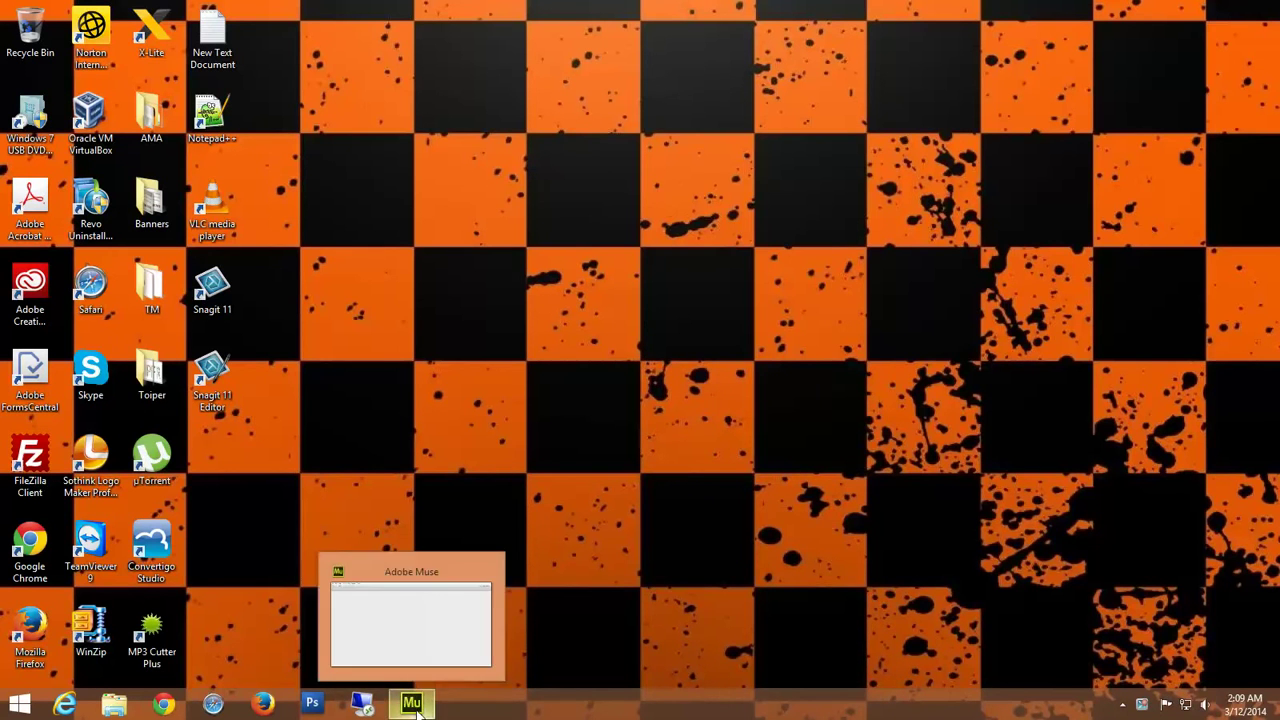
left_click(418, 710)
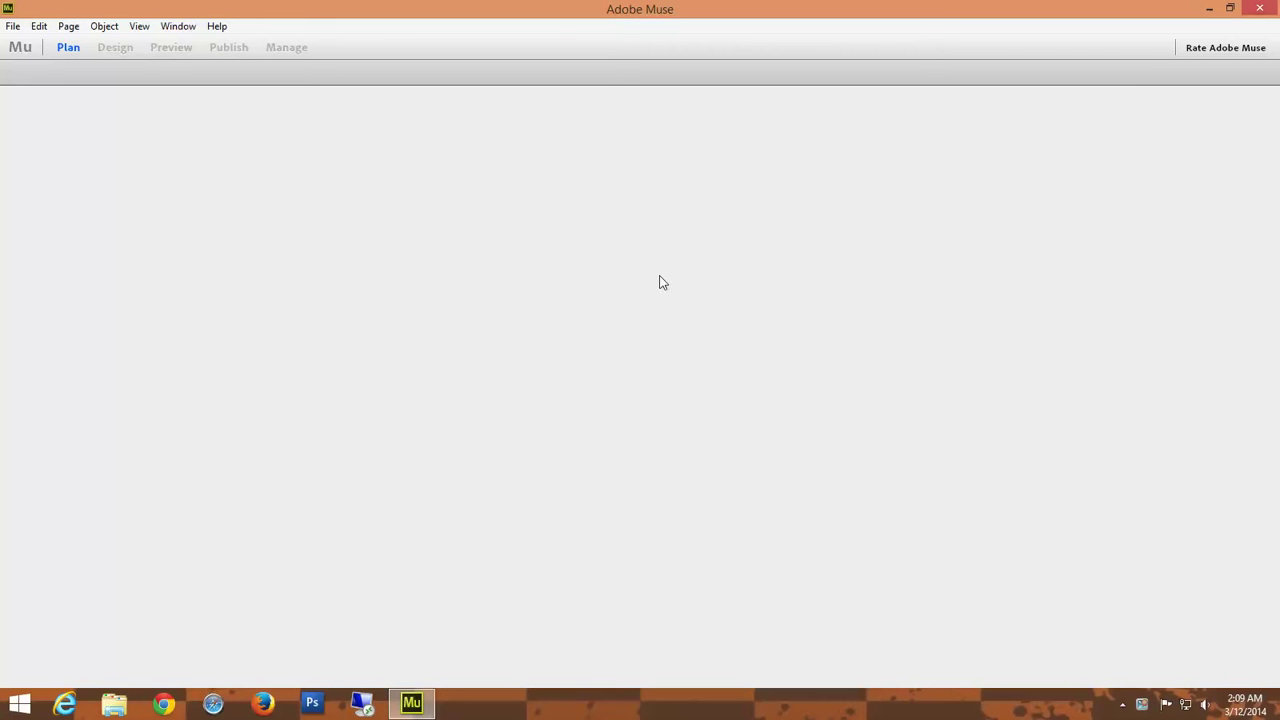
left_click(1210, 8)
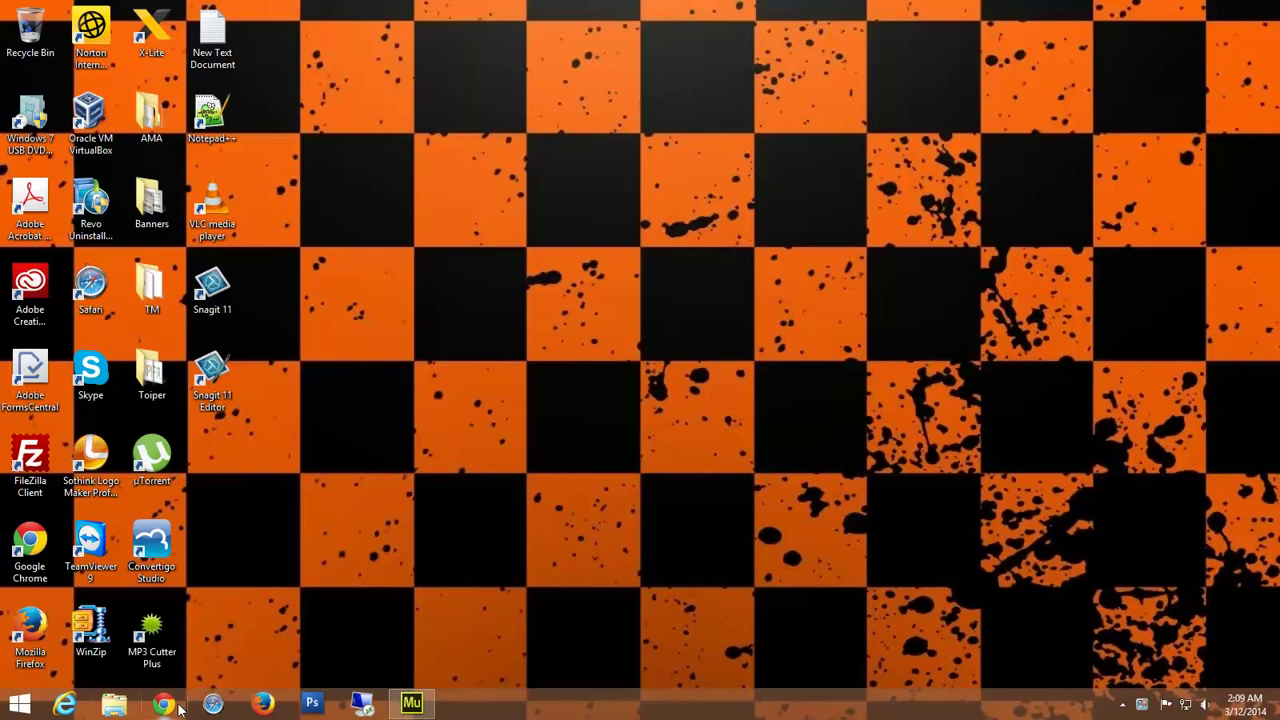
left_click(30, 292)
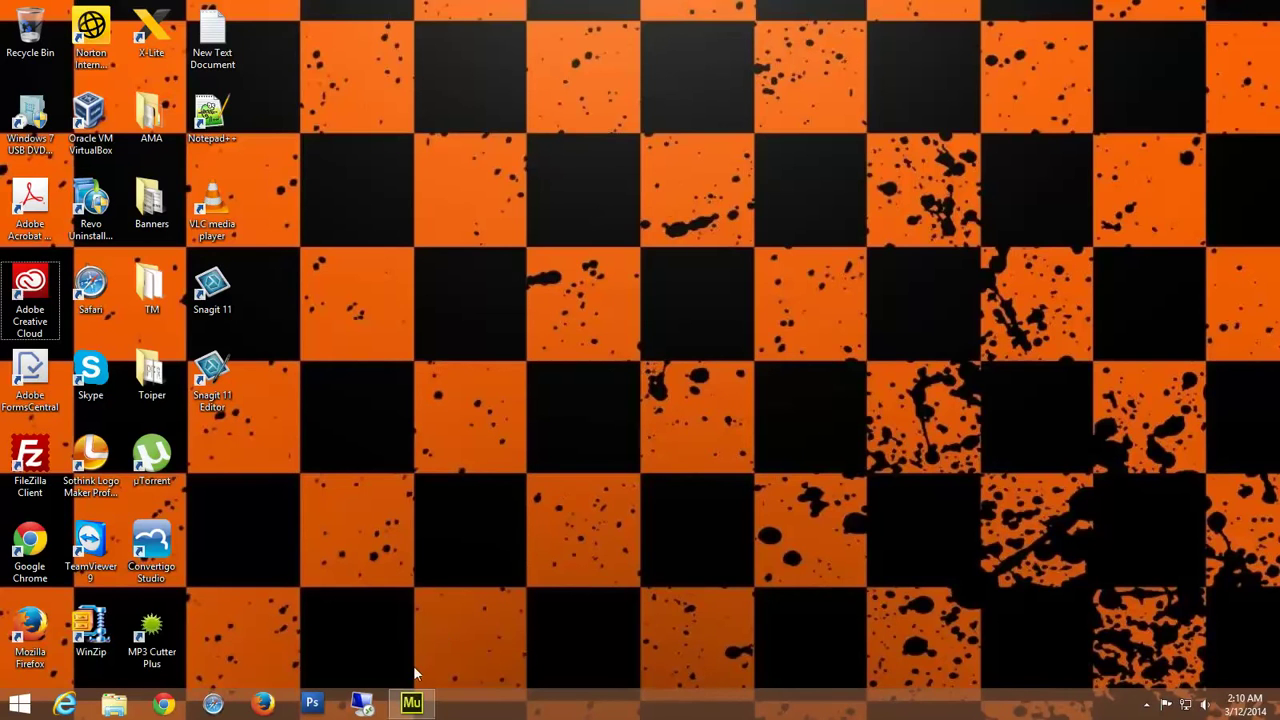
Switch to Adobe Muse and start a new site, keeping Desktop as the initial layout.
left_click(414, 706)
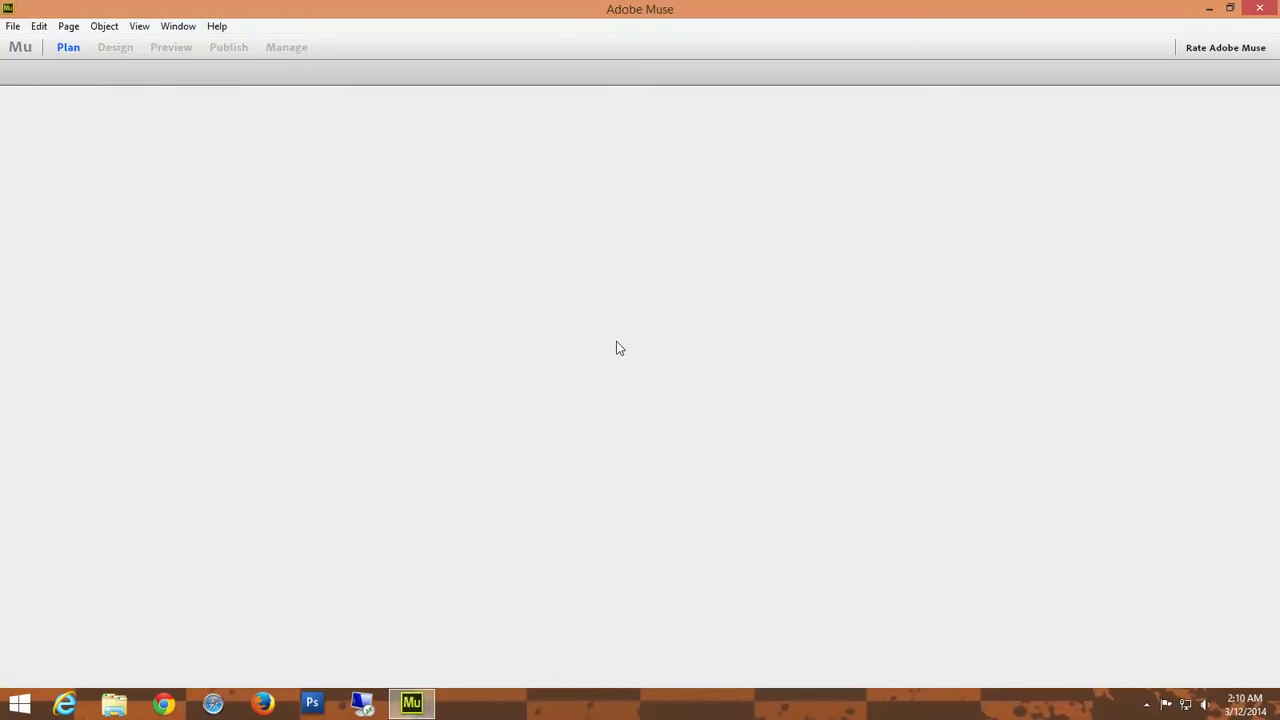
left_click(13, 27)
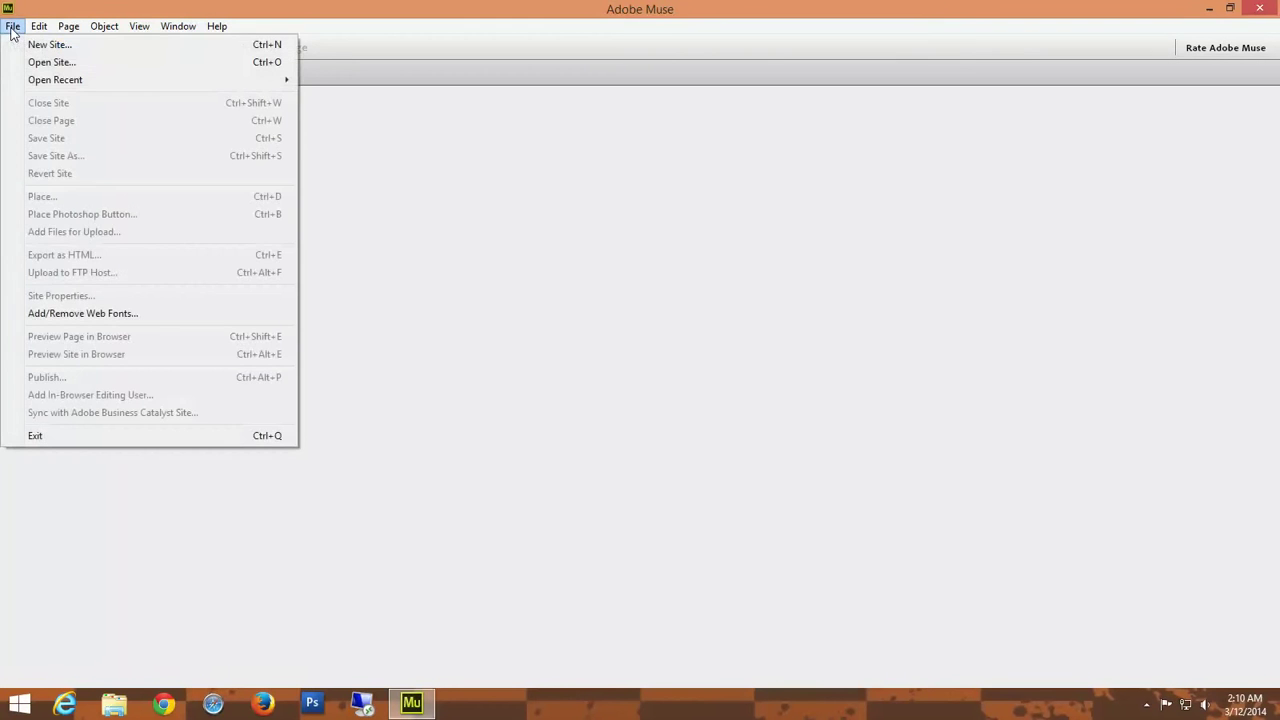
left_click(38, 43)
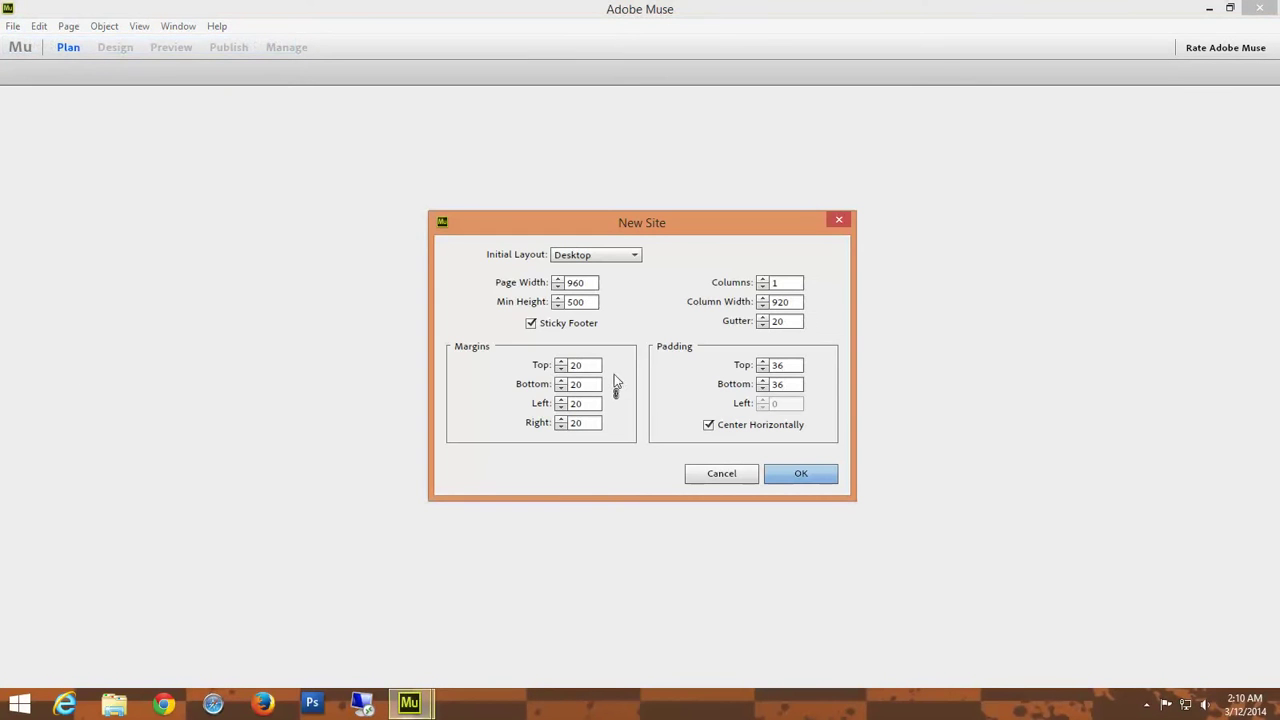
left_click(633, 258)
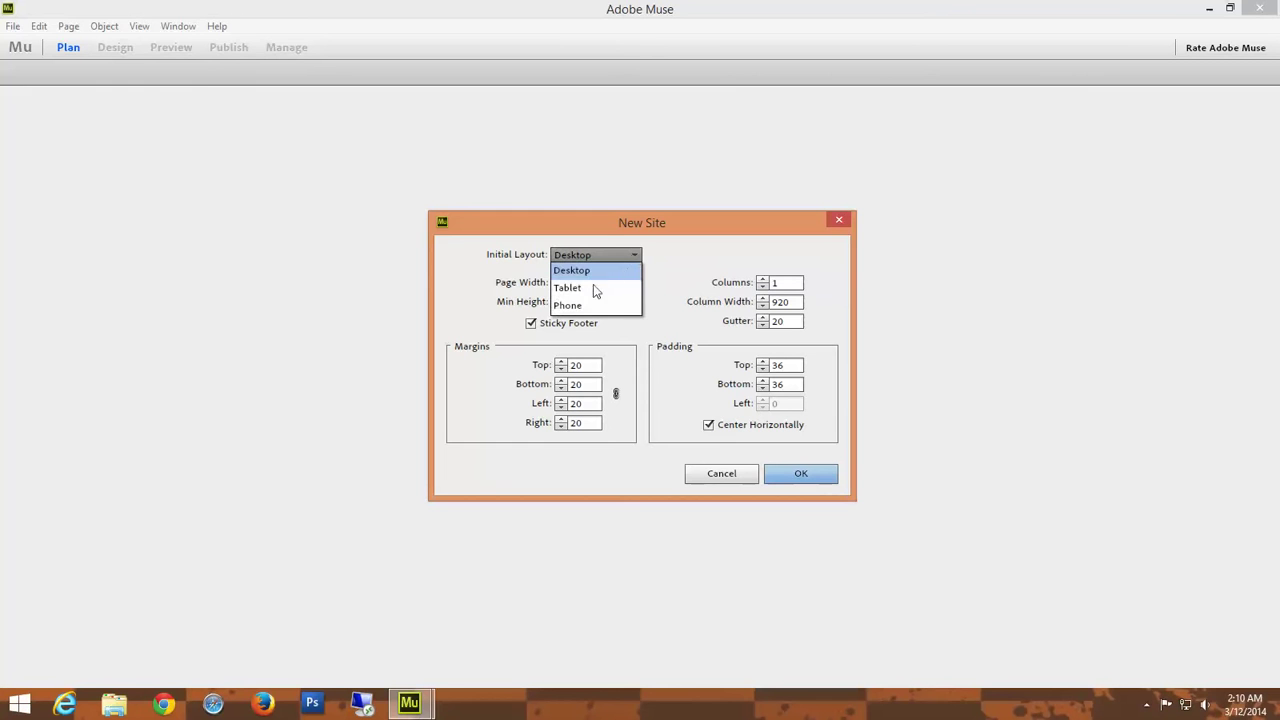
left_click(672, 287)
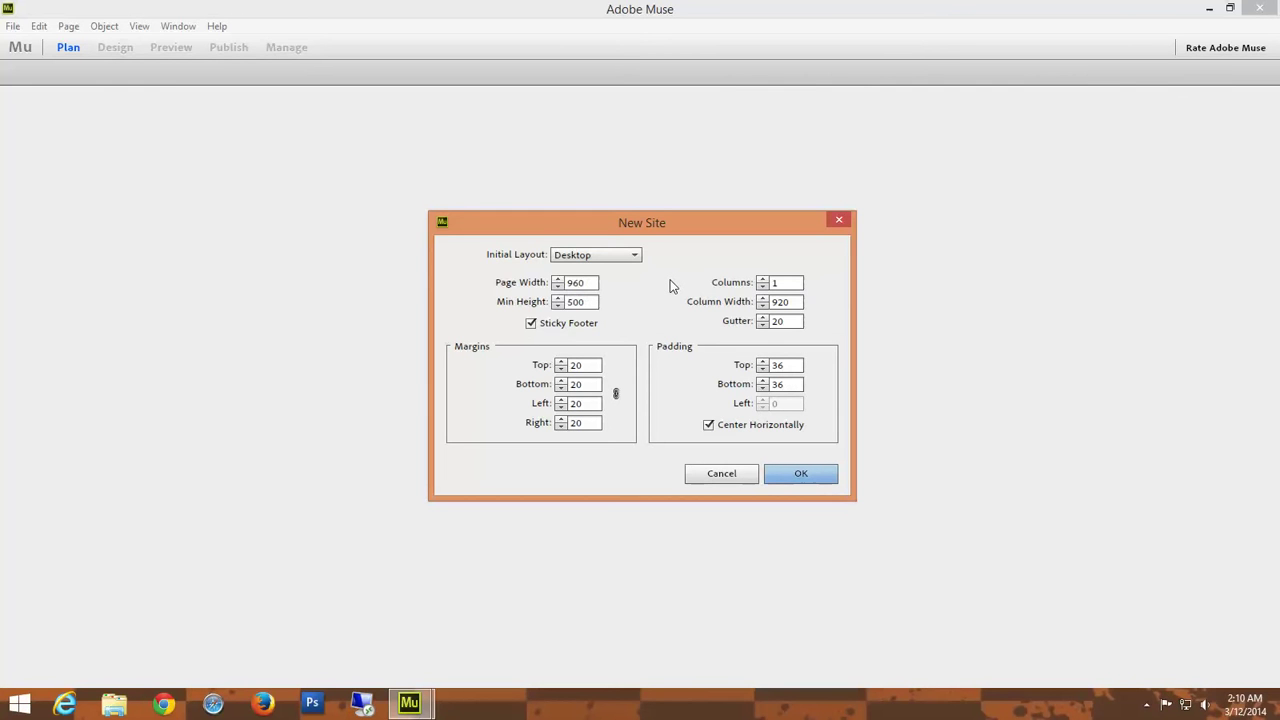
Set the page width to 960 and the minimum height to 1250, and create the site.
double_click(590, 287)
type("1024")
double_click(587, 302)
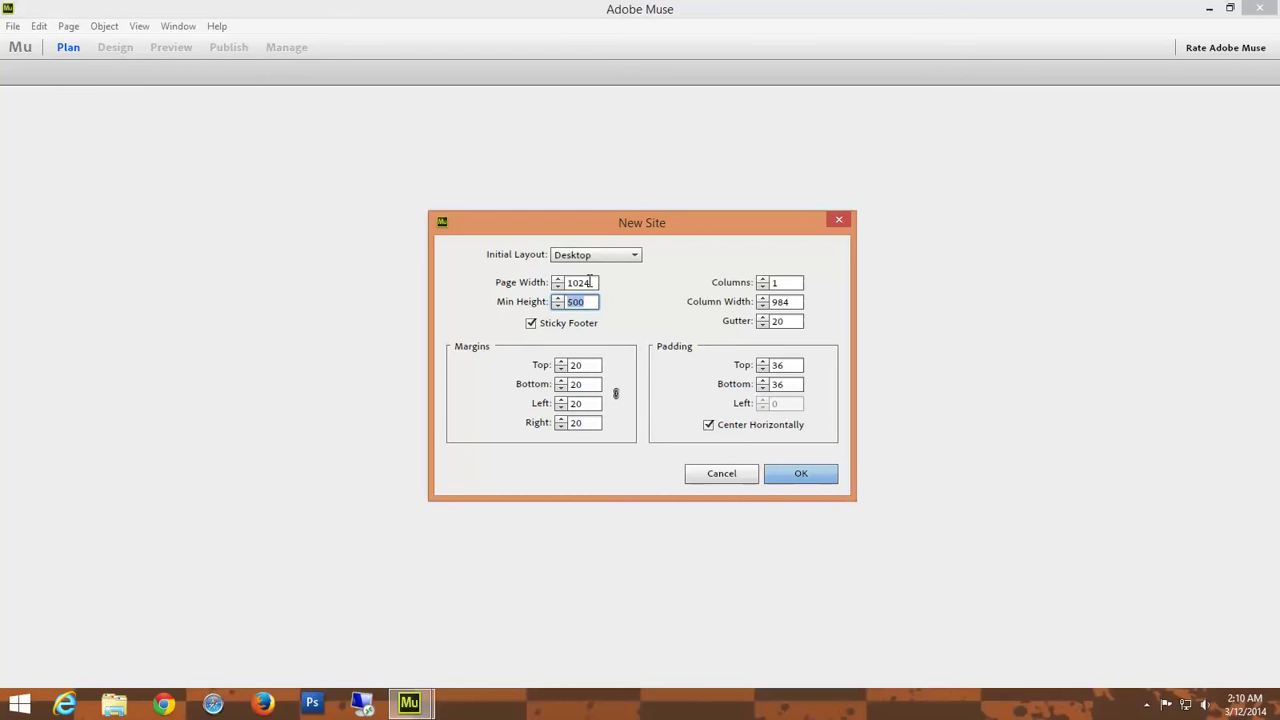
type("1250")
double_click(590, 282)
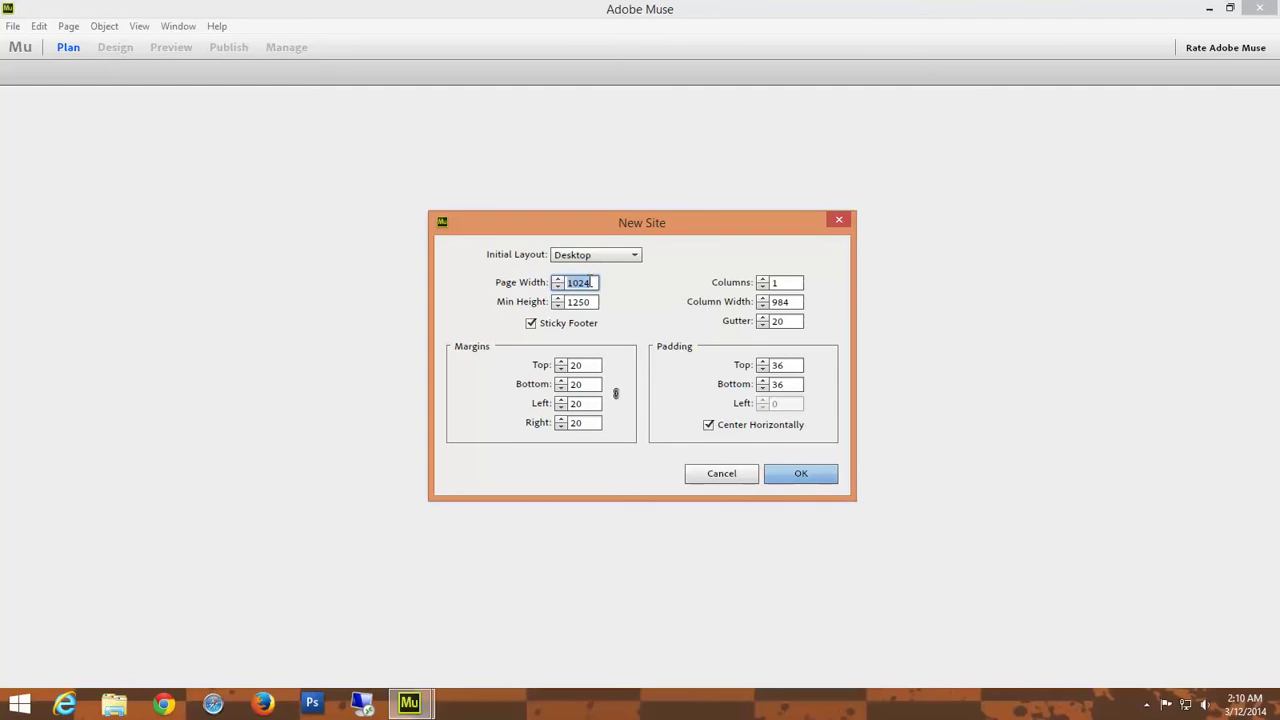
type("960")
left_click(800, 473)
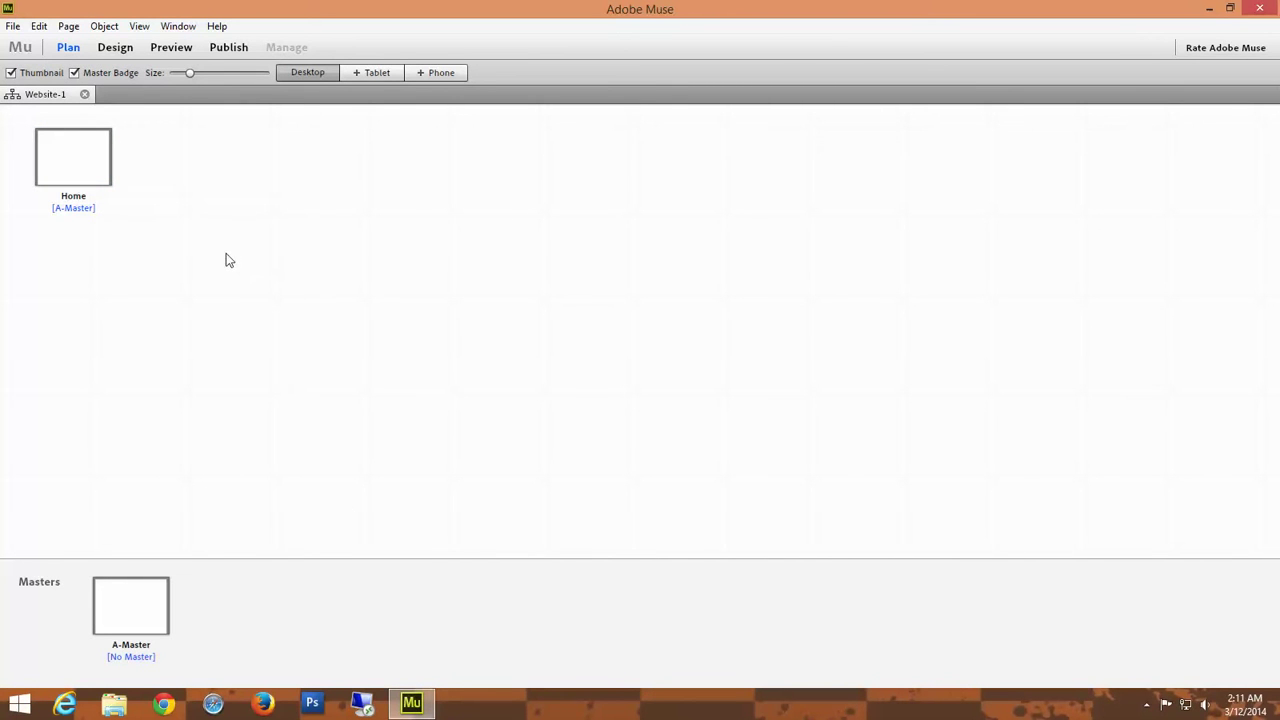
Open the A-Master page to view it and return to the site plan.
mouse_move(118, 181)
mouse_move(137, 617)
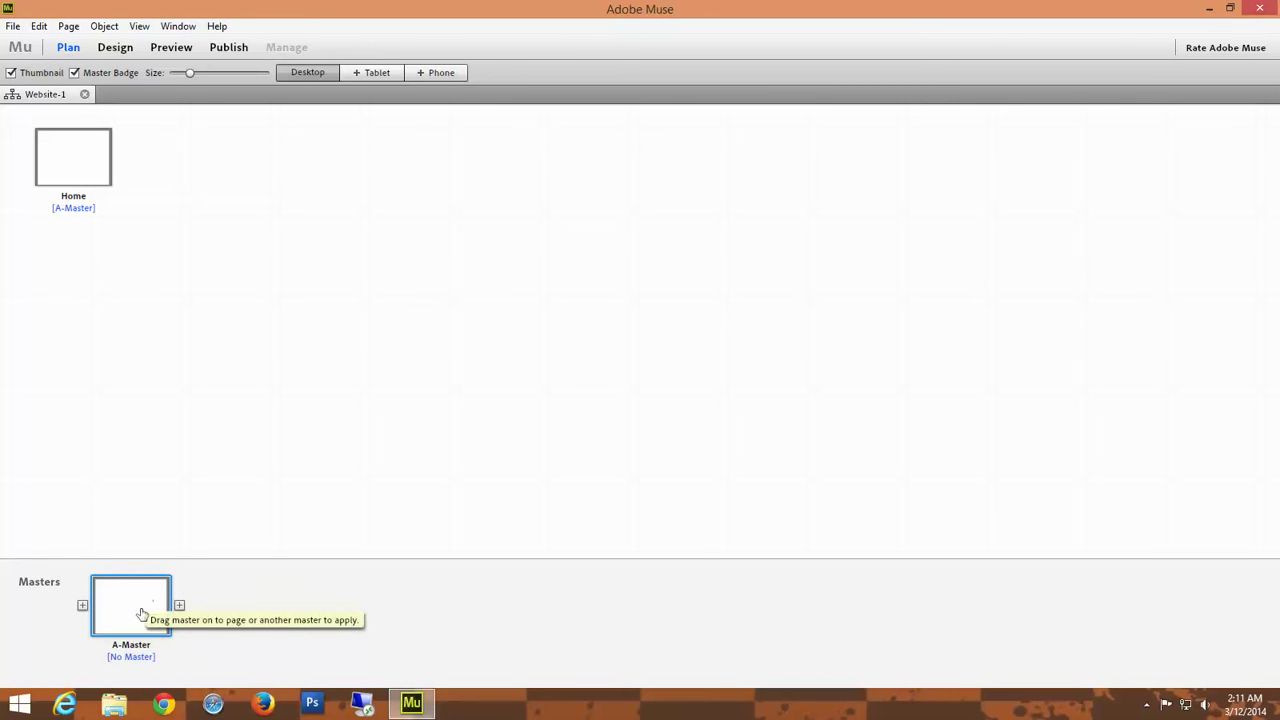
left_click(128, 610)
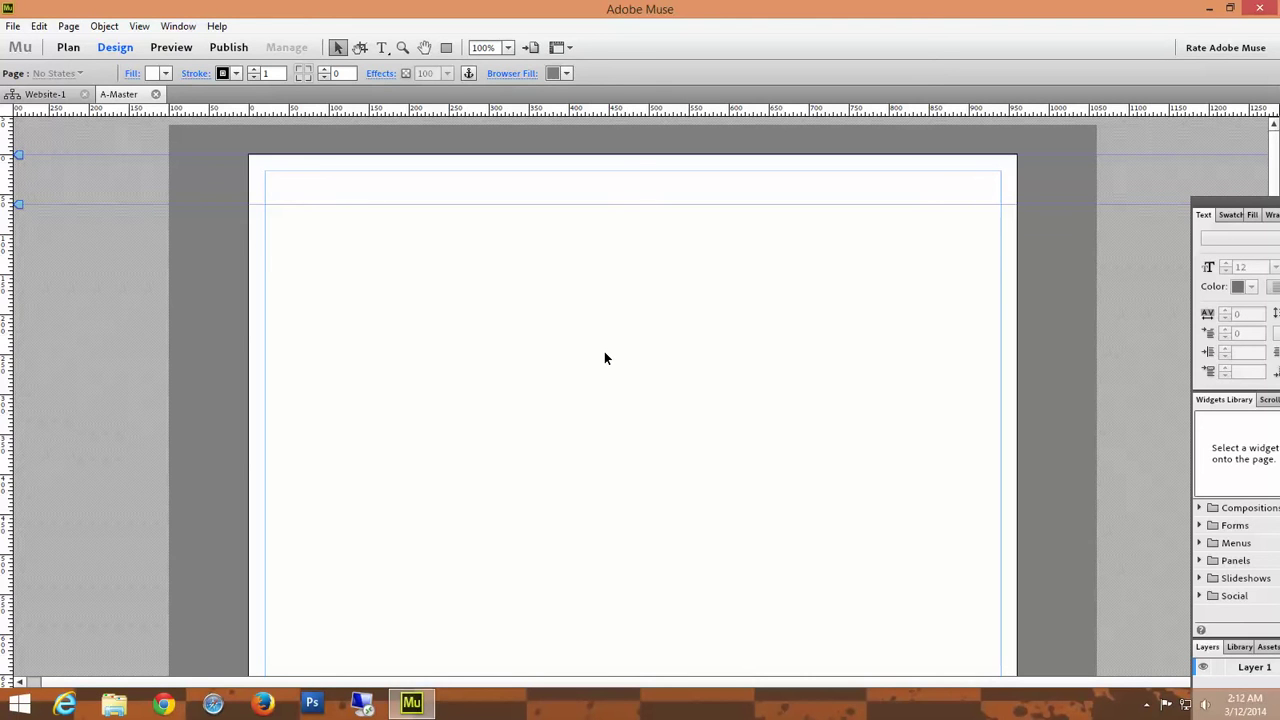
left_click(44, 100)
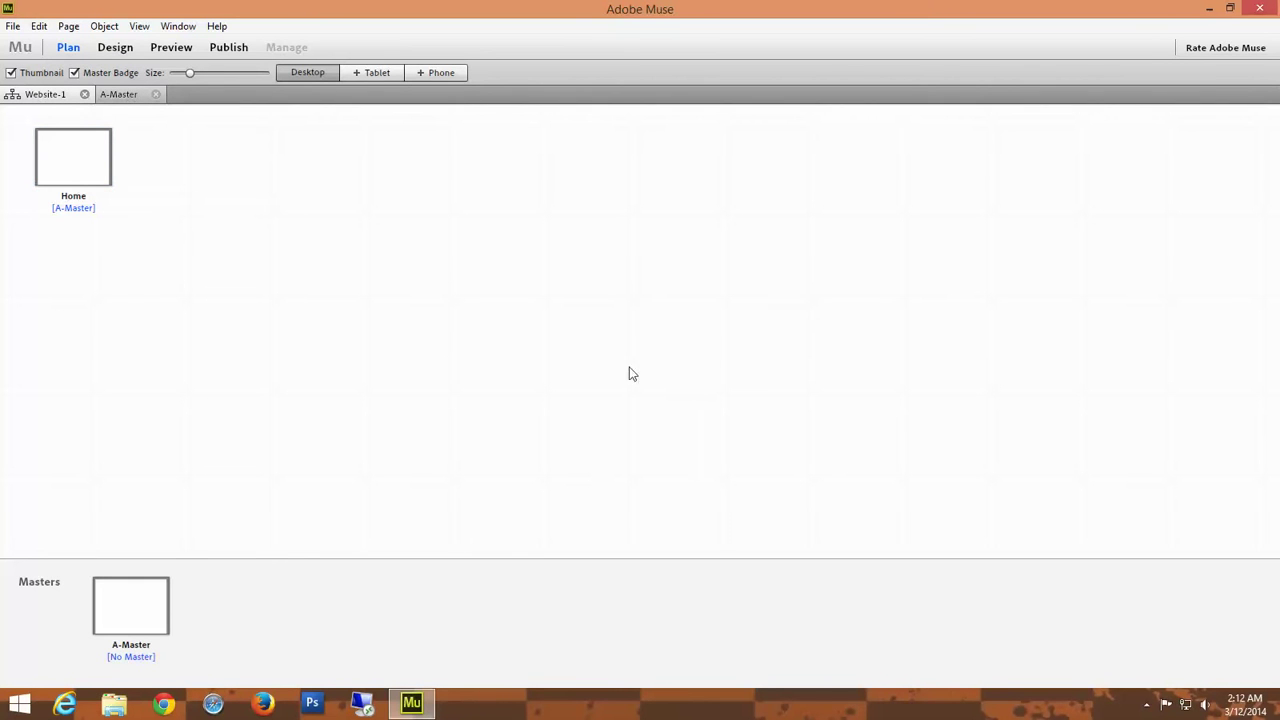
Add two pages after Home at the same level, named "About US" and "Contact Us".
left_click(121, 158)
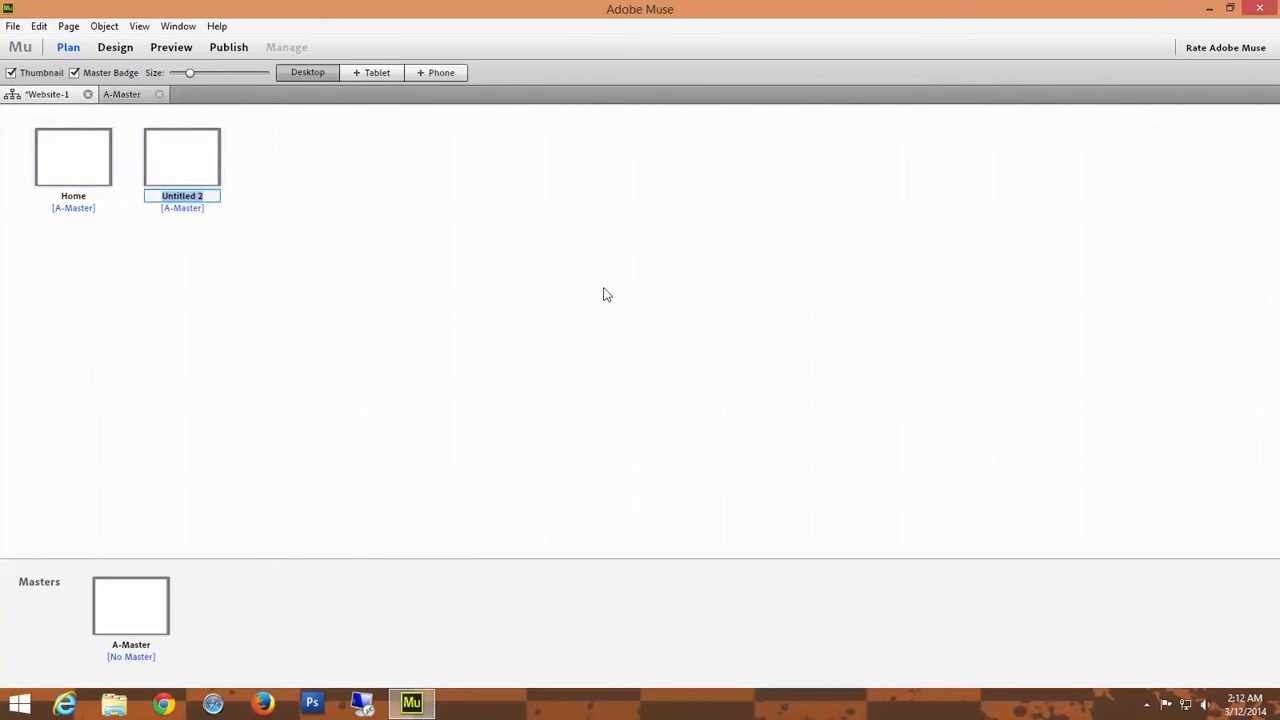
type("About US")
left_click(231, 157)
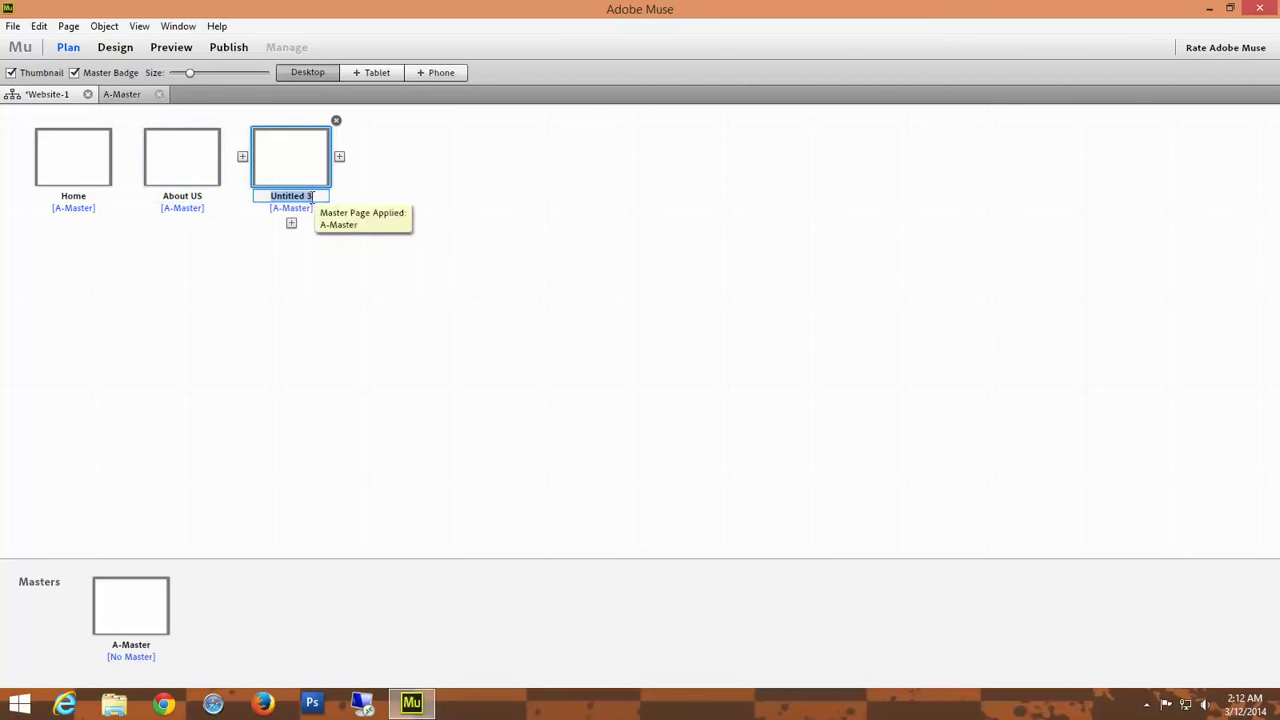
type("Contact Us")
left_click(245, 343)
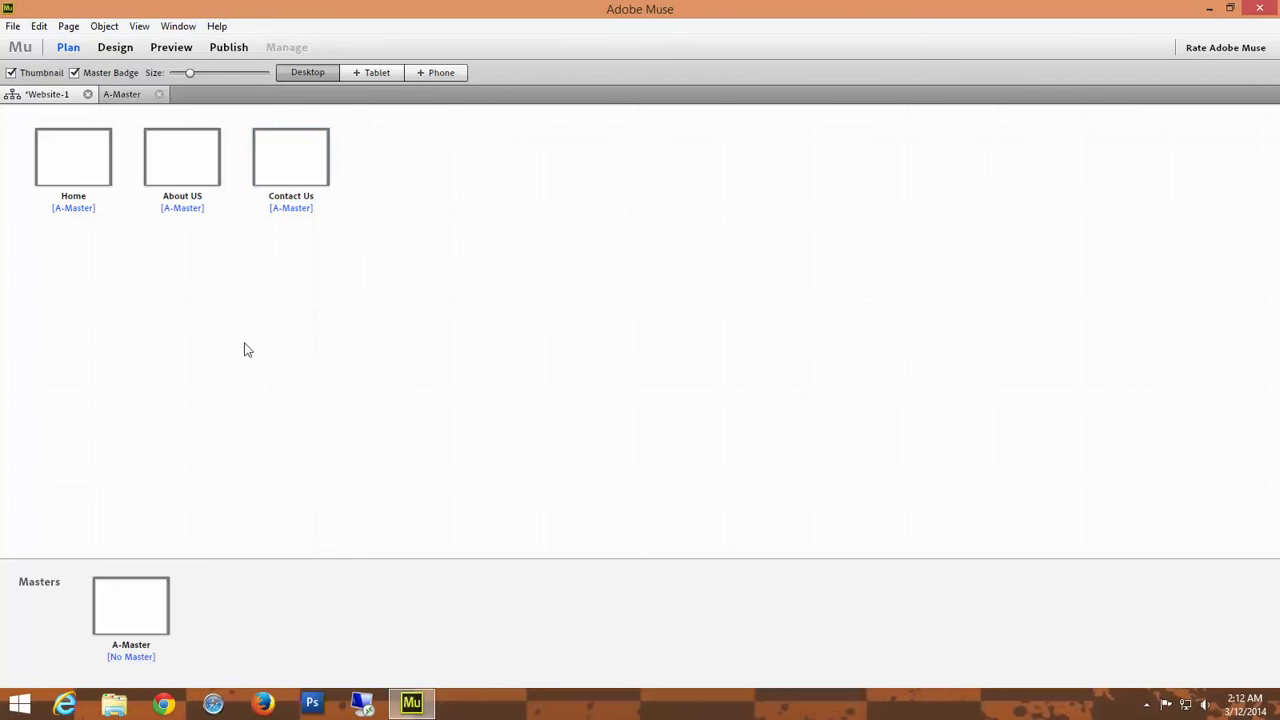
Open the A-Master page for design and examine its layout from the header guides to the footer guides.
double_click(135, 610)
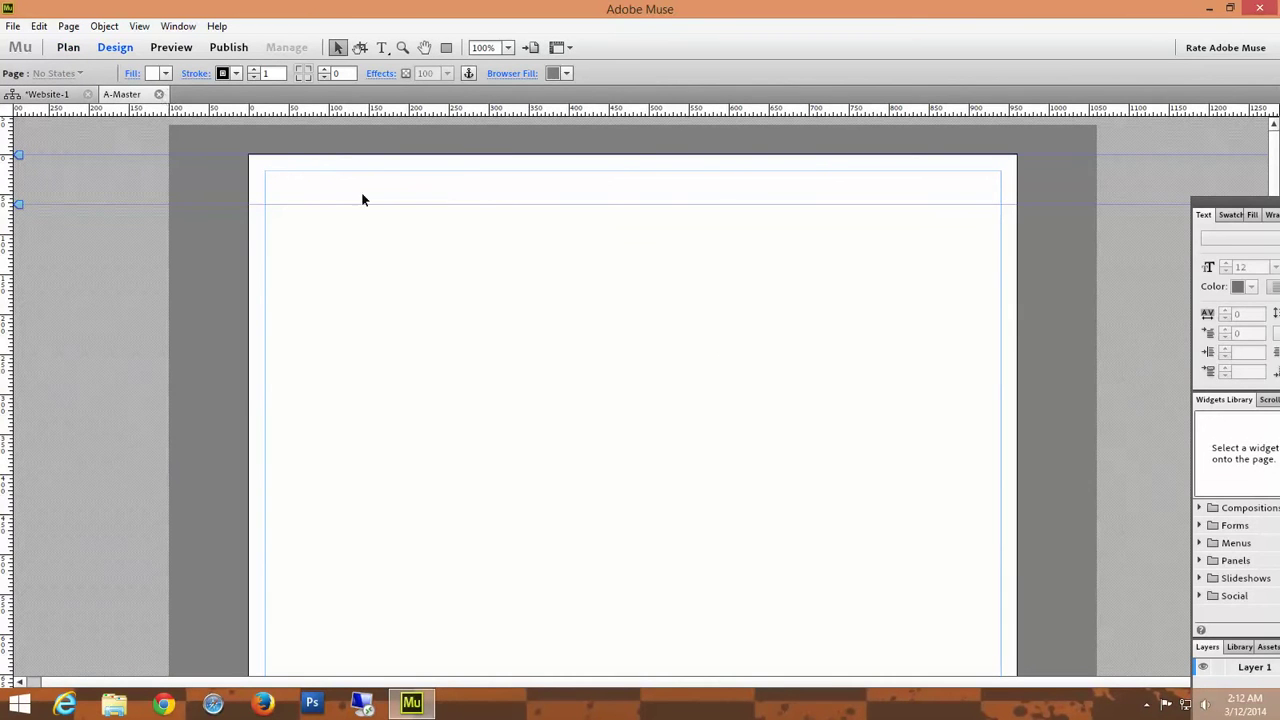
scroll(1077, 488, "down", 5)
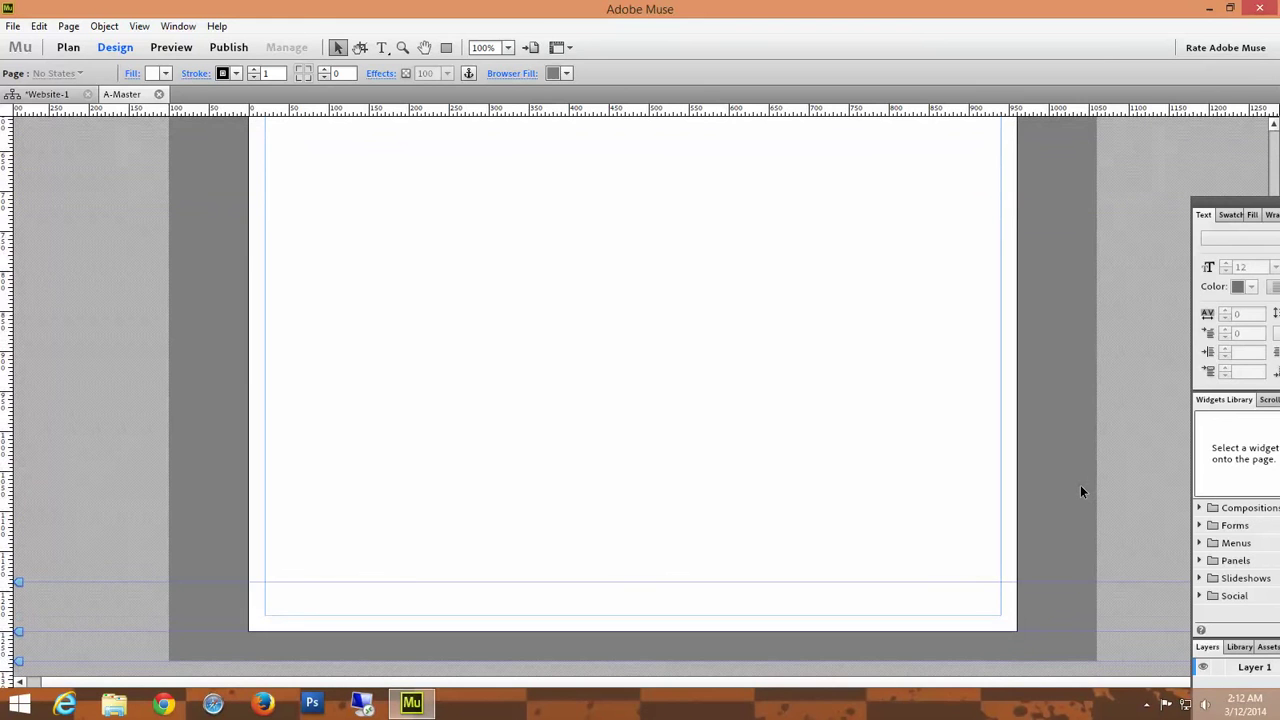
scroll(1070, 486, "up", 5)
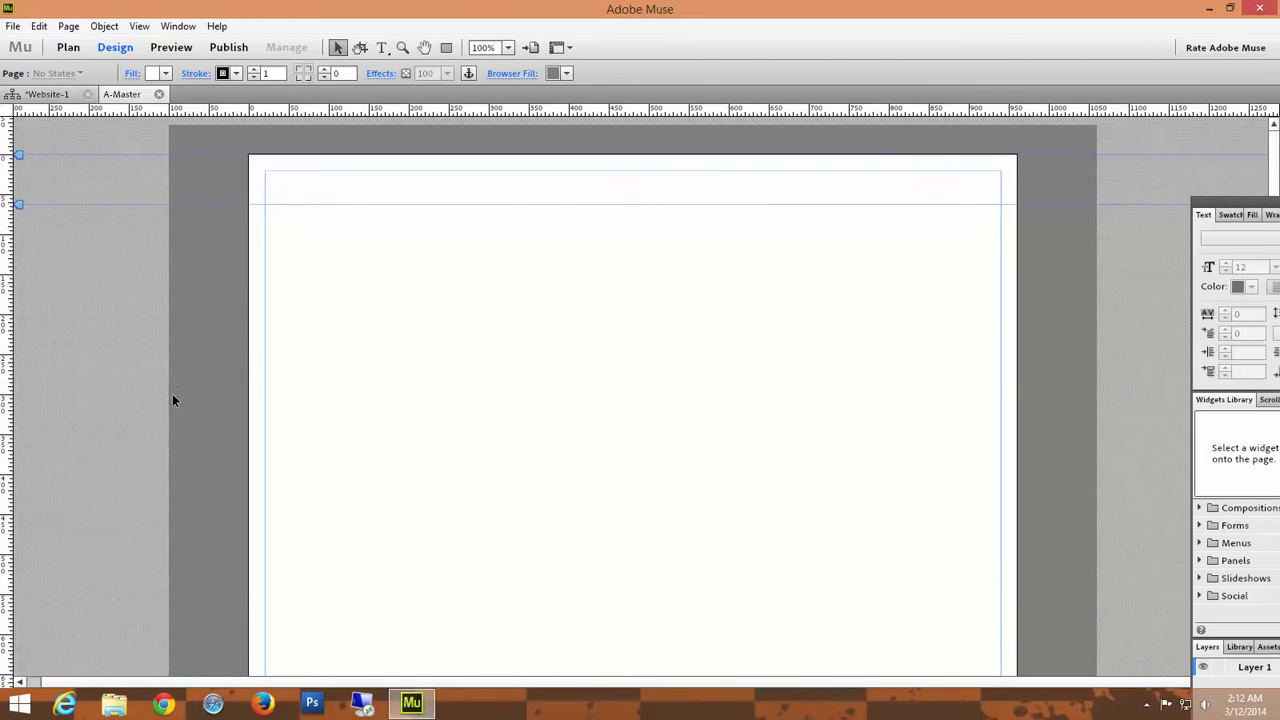
scroll(787, 445, "down", 5)
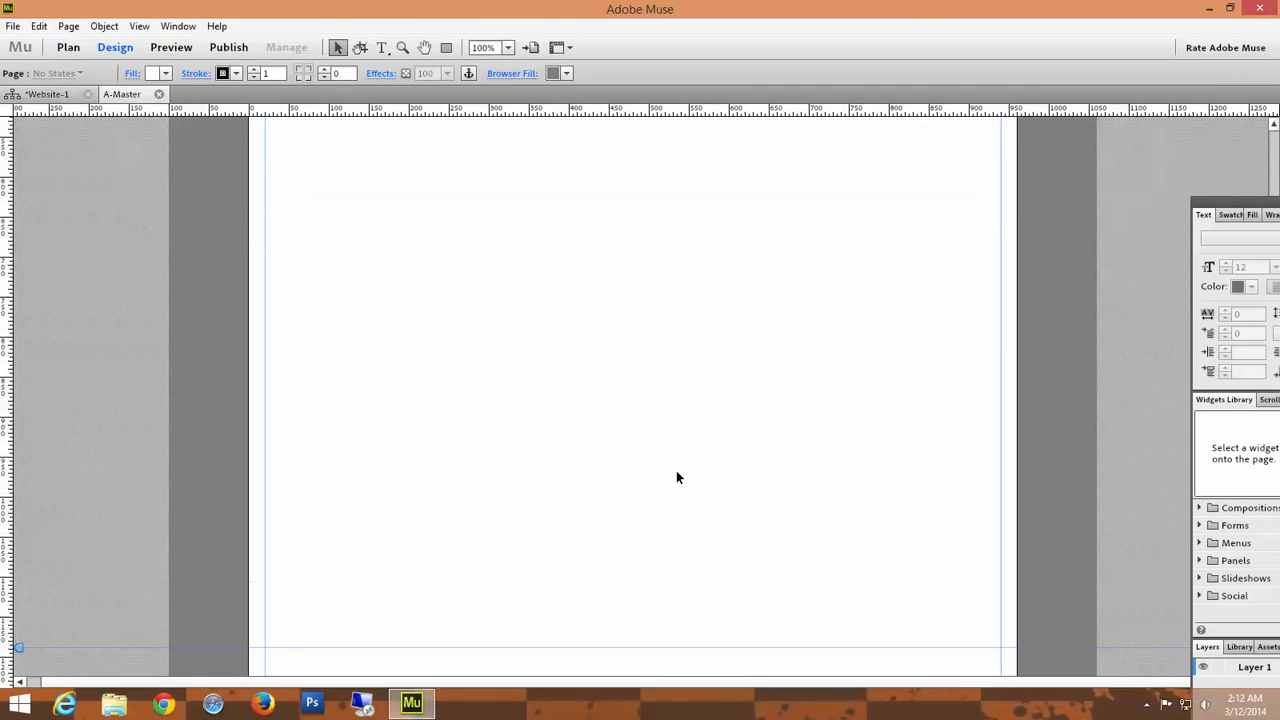
scroll(676, 477, "down", 1)
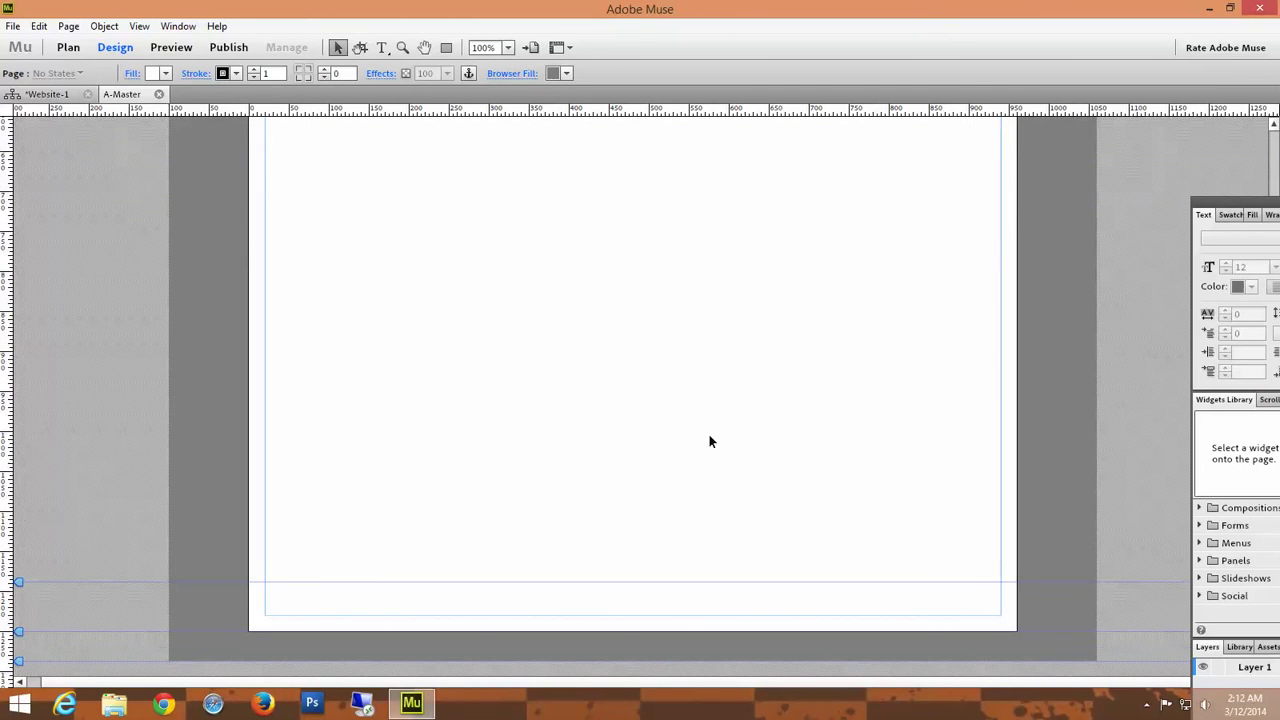
scroll(708, 440, "up", 4)
scroll(709, 442, "up", 2)
scroll(709, 442, "up", 1)
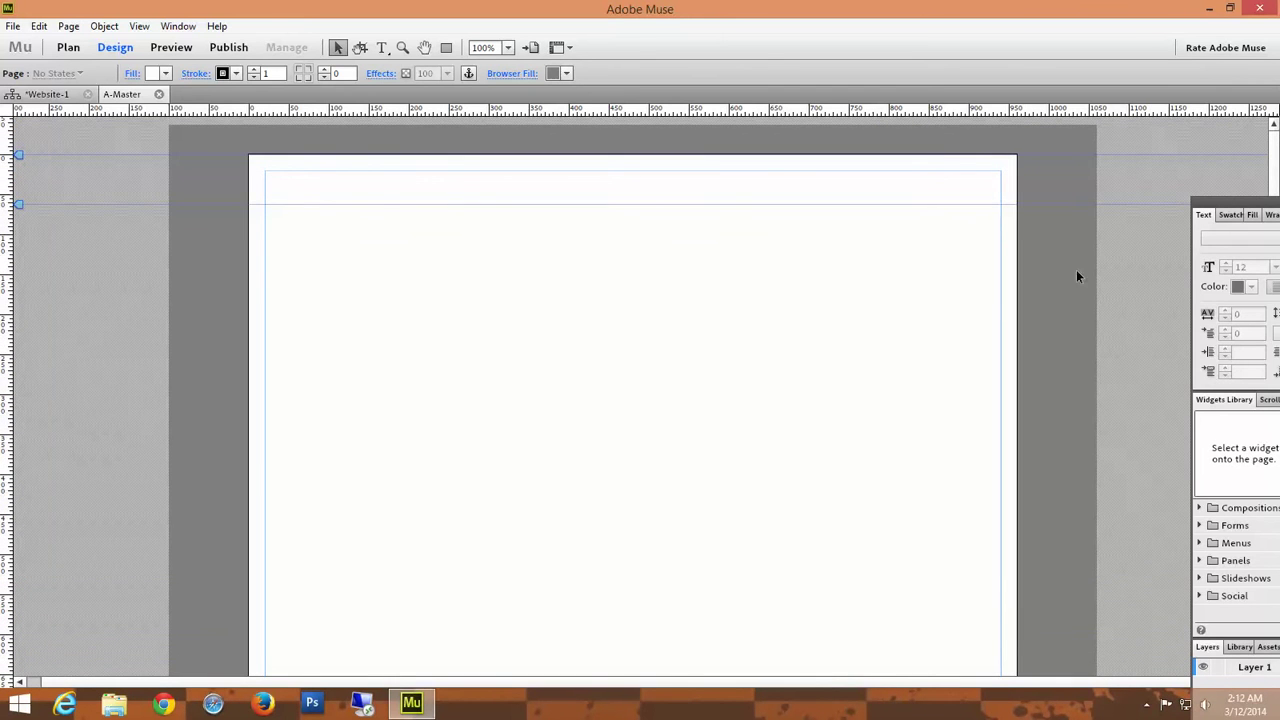
Move the floating panel group upward and inward so that more of its panels fit on screen.
left_click_drag(1264, 206, 1196, 5)
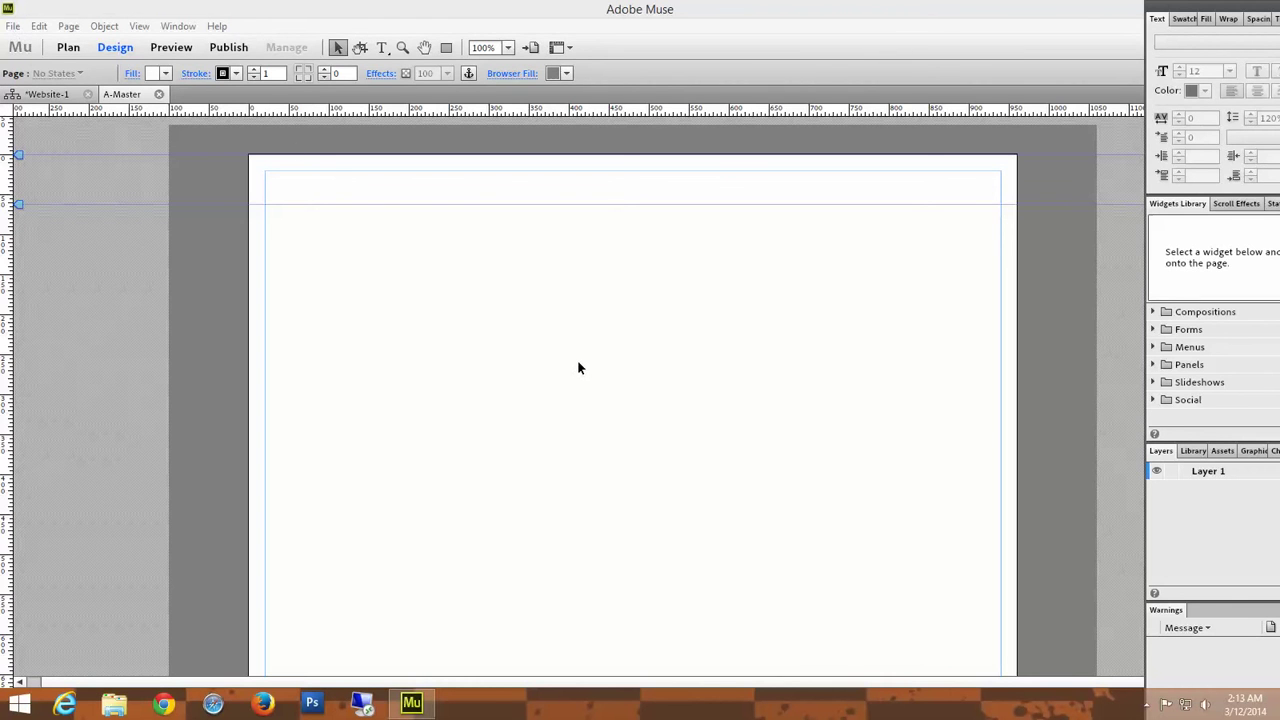
left_click(13, 26)
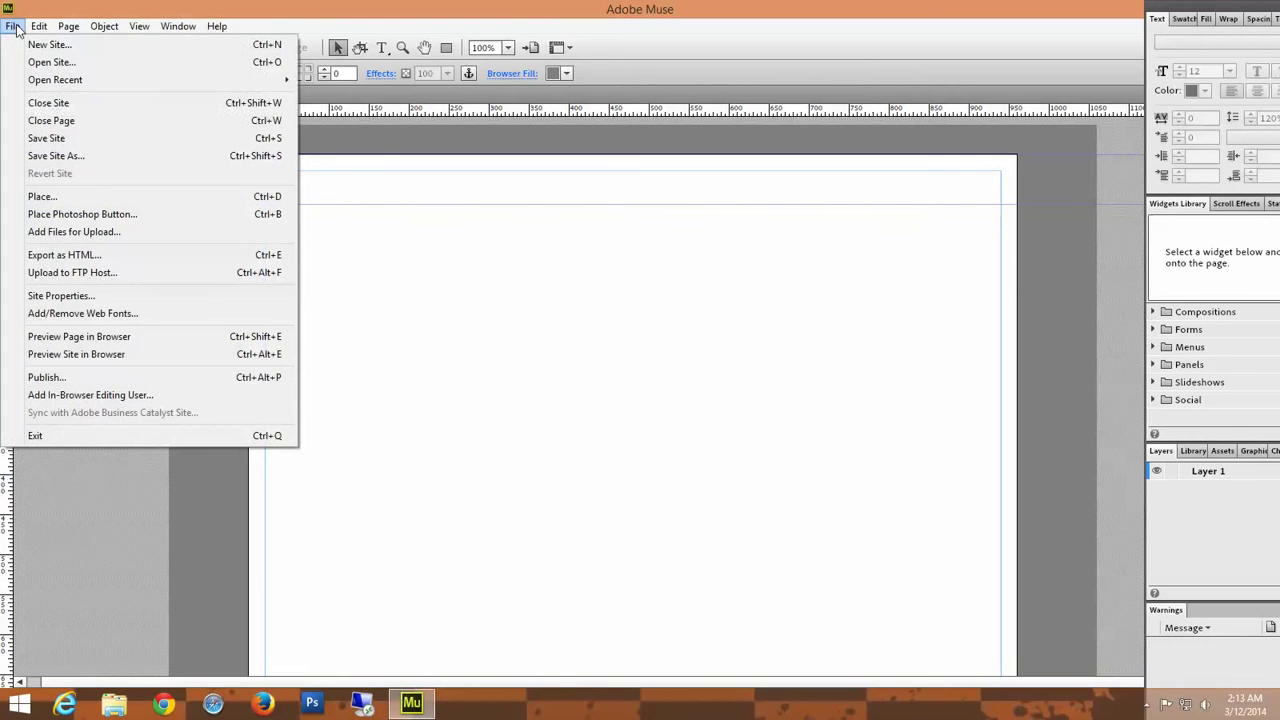
left_click(623, 340)
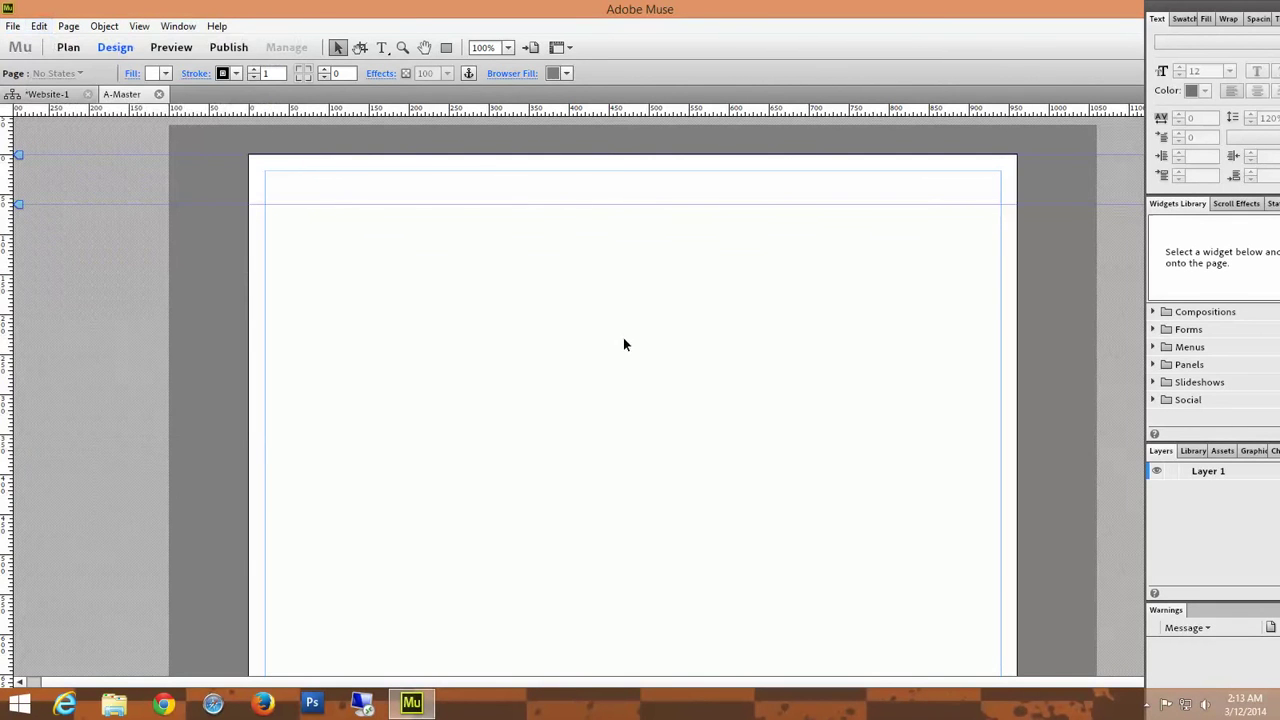
Preview the A-Master page in the browser and examine its full length.
left_click(13, 26)
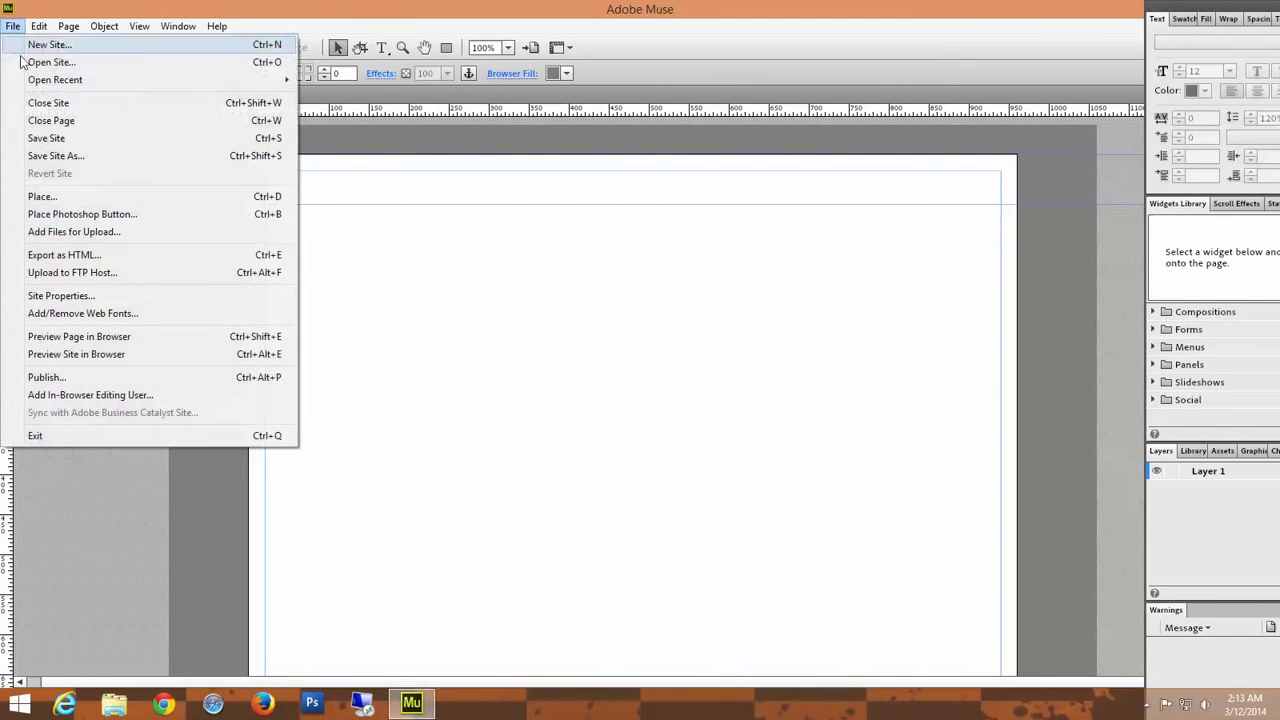
left_click(80, 337)
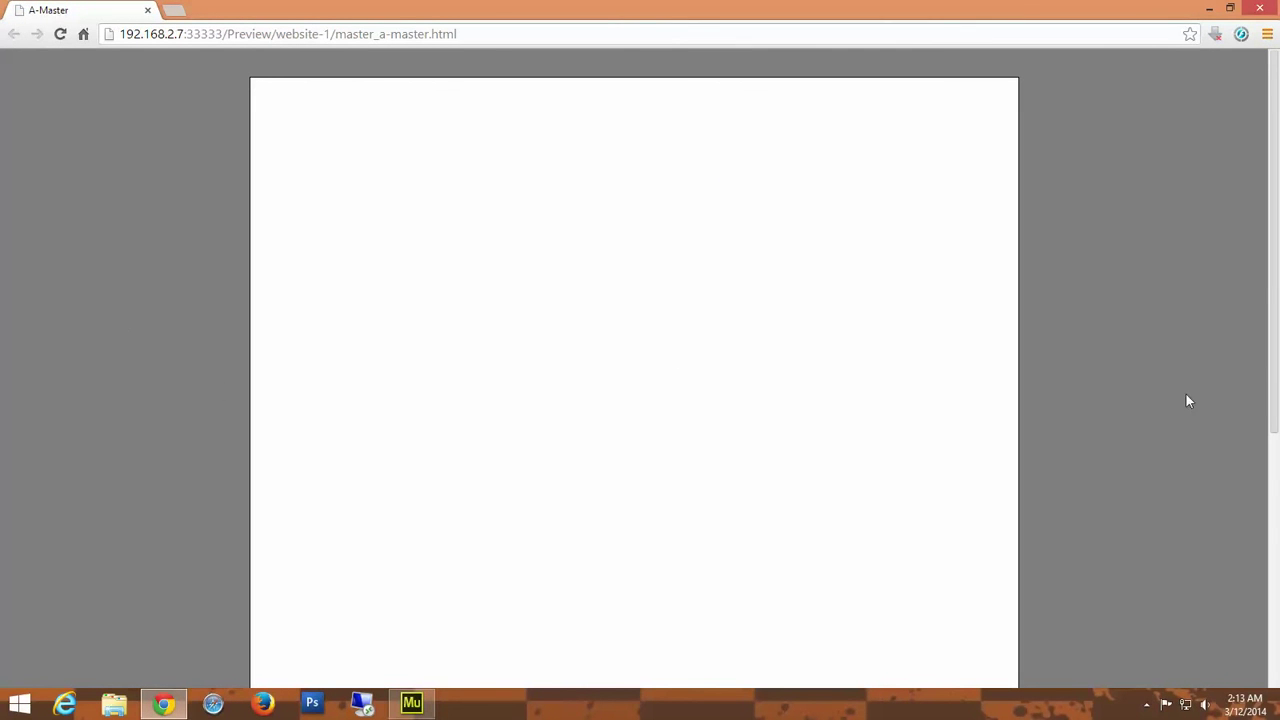
scroll(1186, 397, "down", 5)
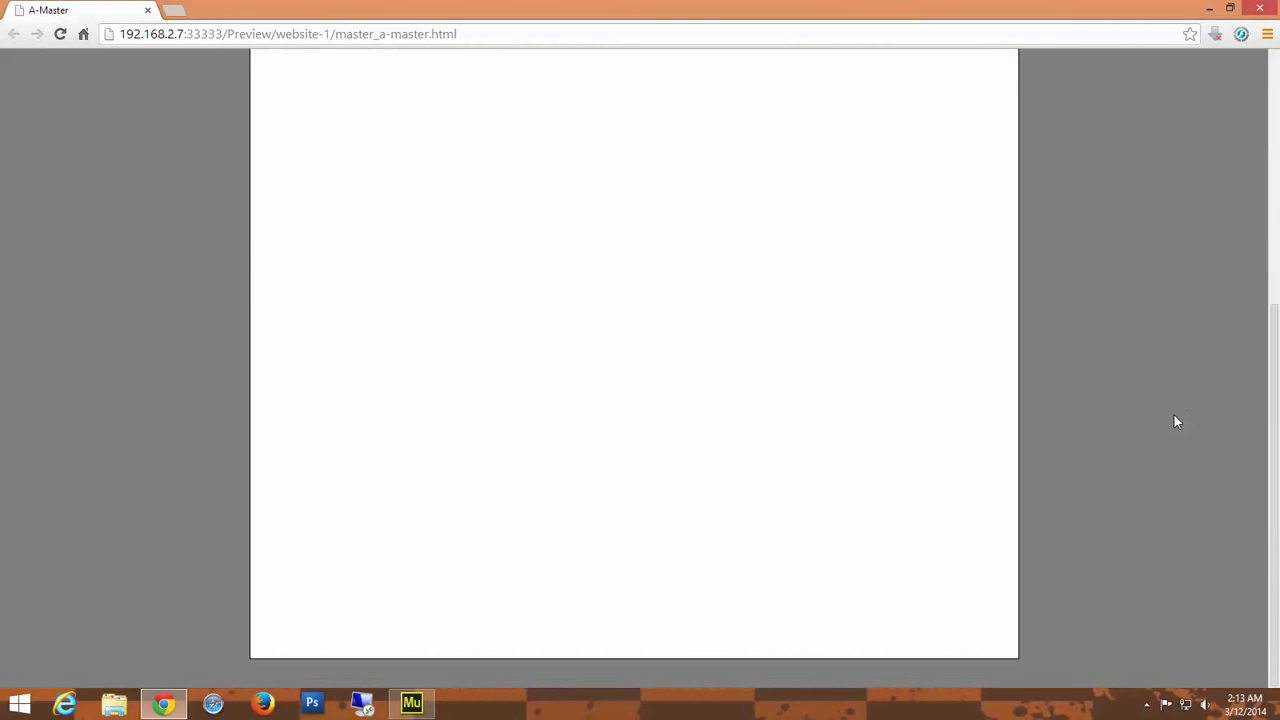
scroll(1175, 418, "up", 5)
scroll(1176, 421, "down", 5)
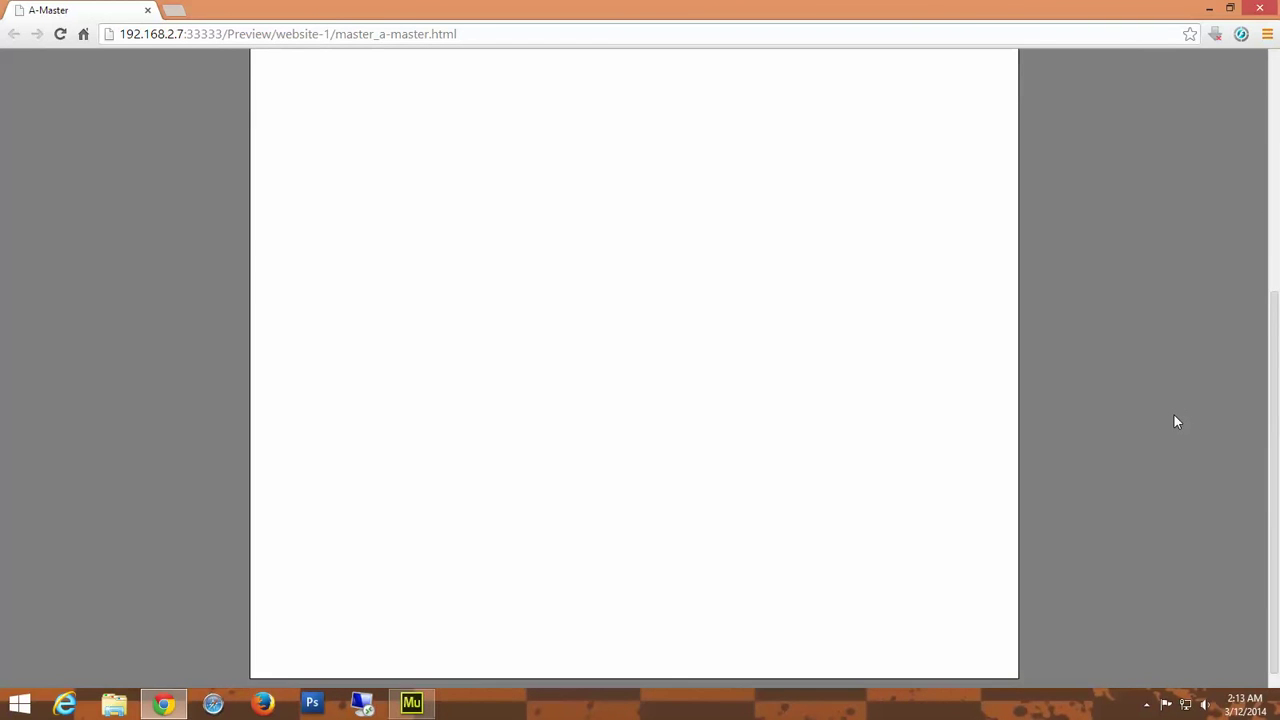
scroll(1175, 421, "up", 2)
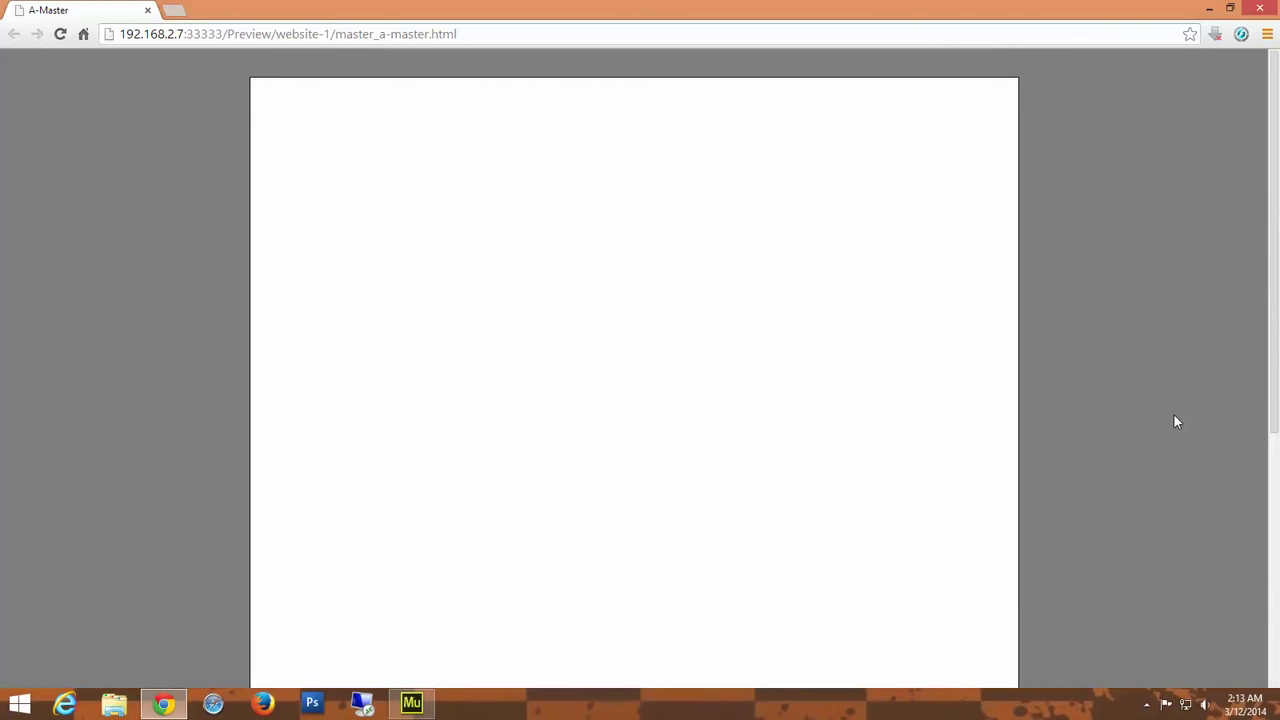
scroll(1175, 421, "down", 1)
scroll(1175, 421, "up", 1)
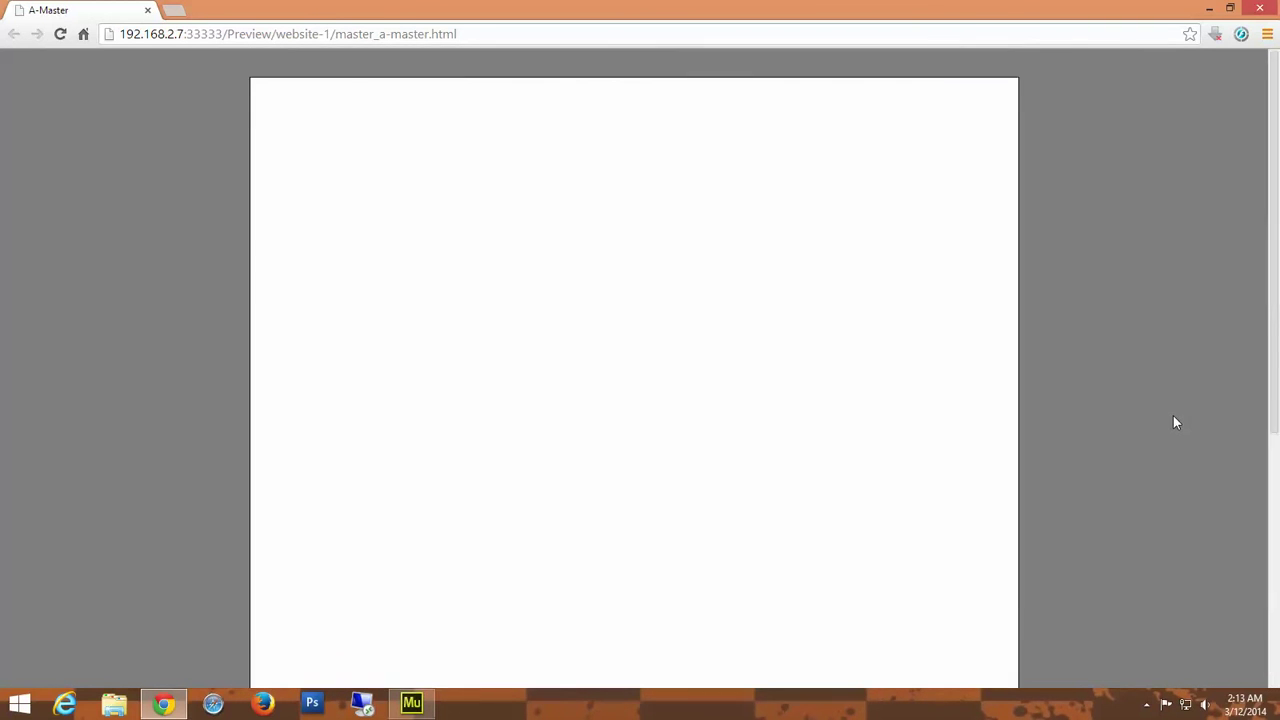
View the source code of the previewed A-Master page and close the source view.
right_click(472, 155)
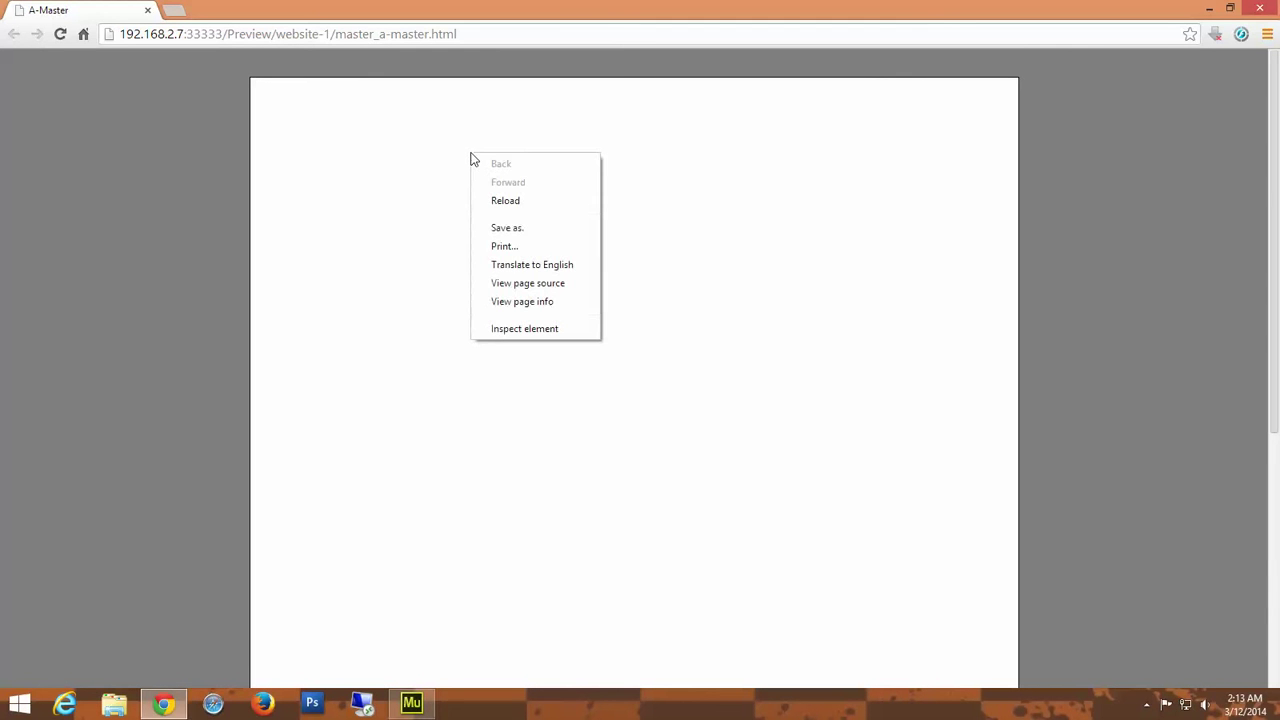
left_click(538, 285)
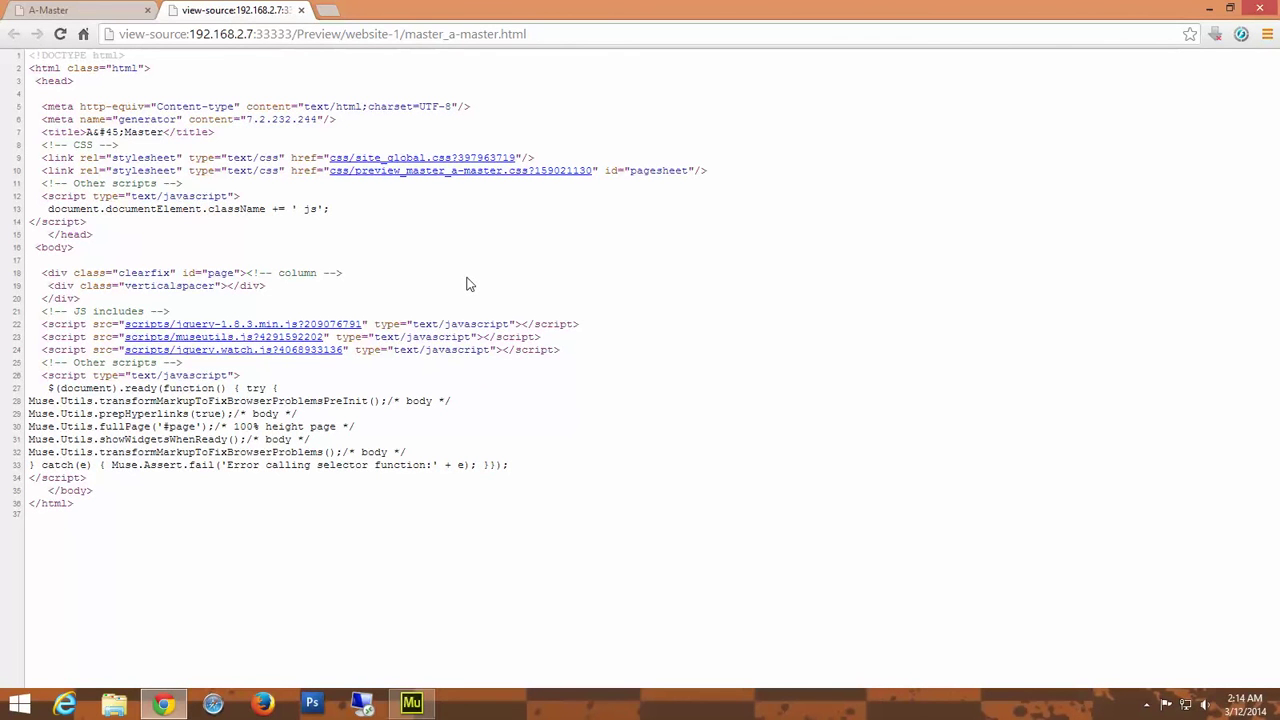
left_click(301, 10)
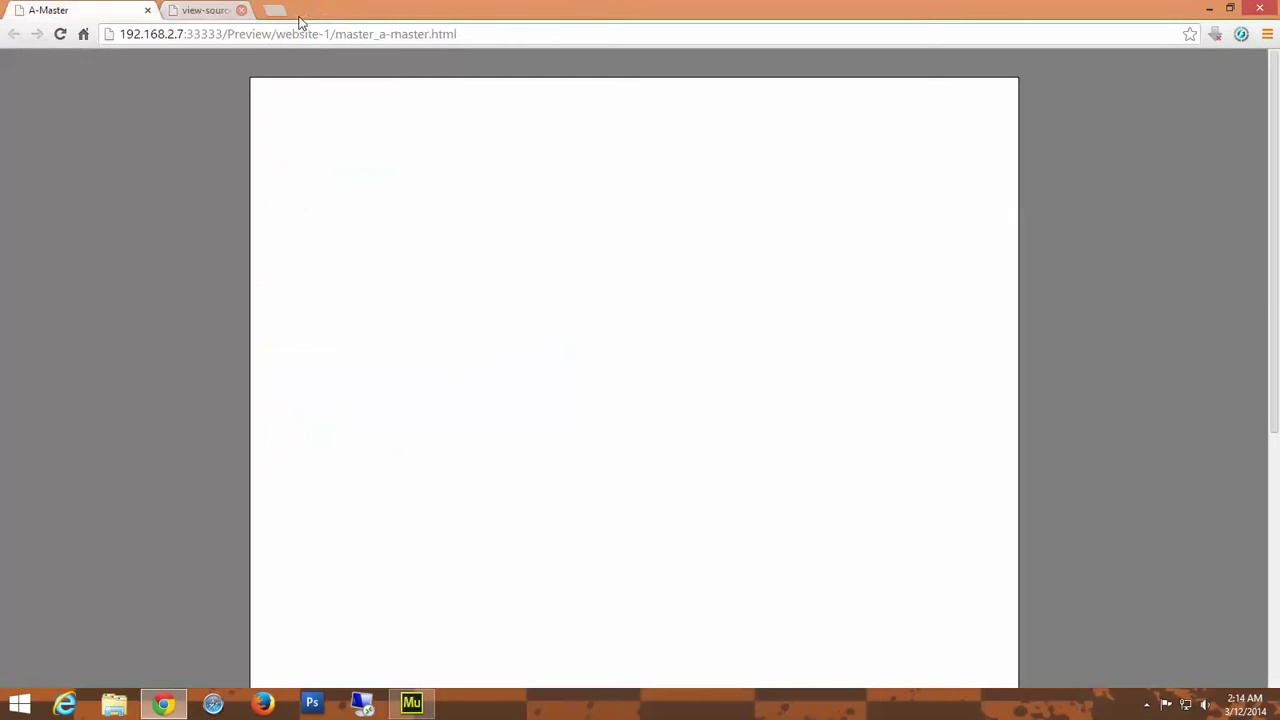
Examine the full length of the previewed A-Master page once more and return to Adobe Muse.
scroll(774, 443, "down", 3)
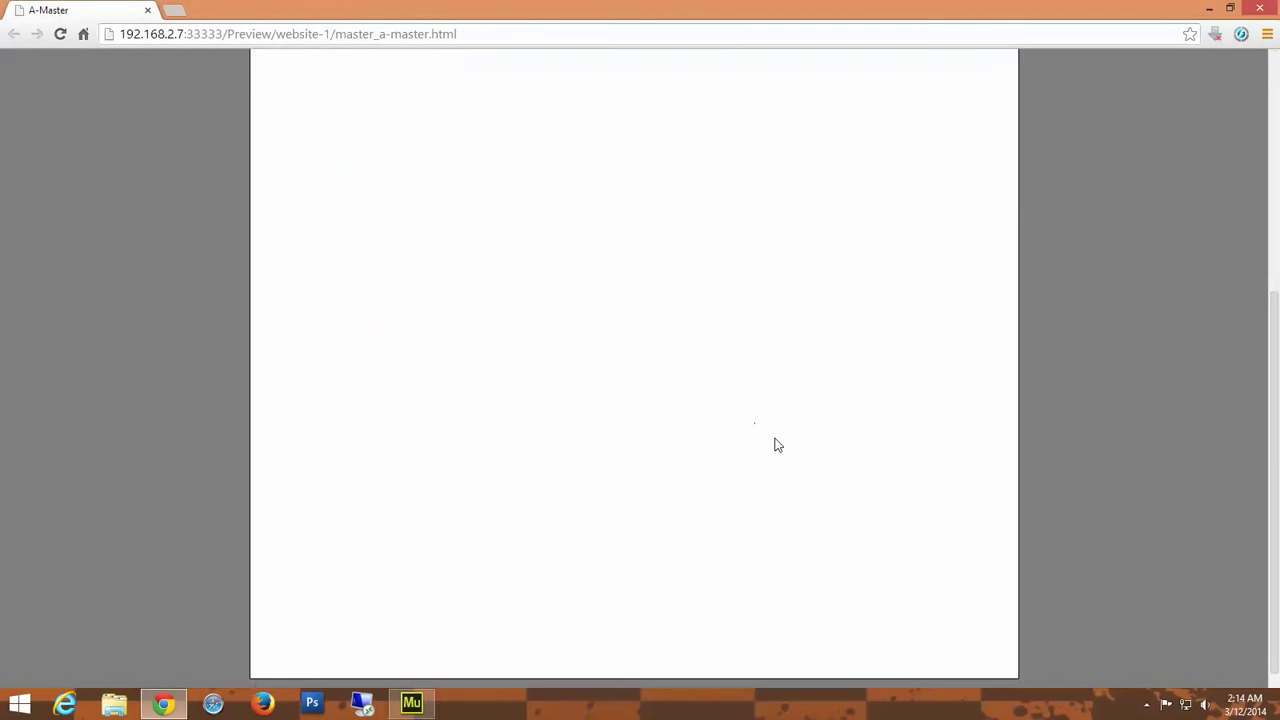
scroll(772, 443, "up", 1)
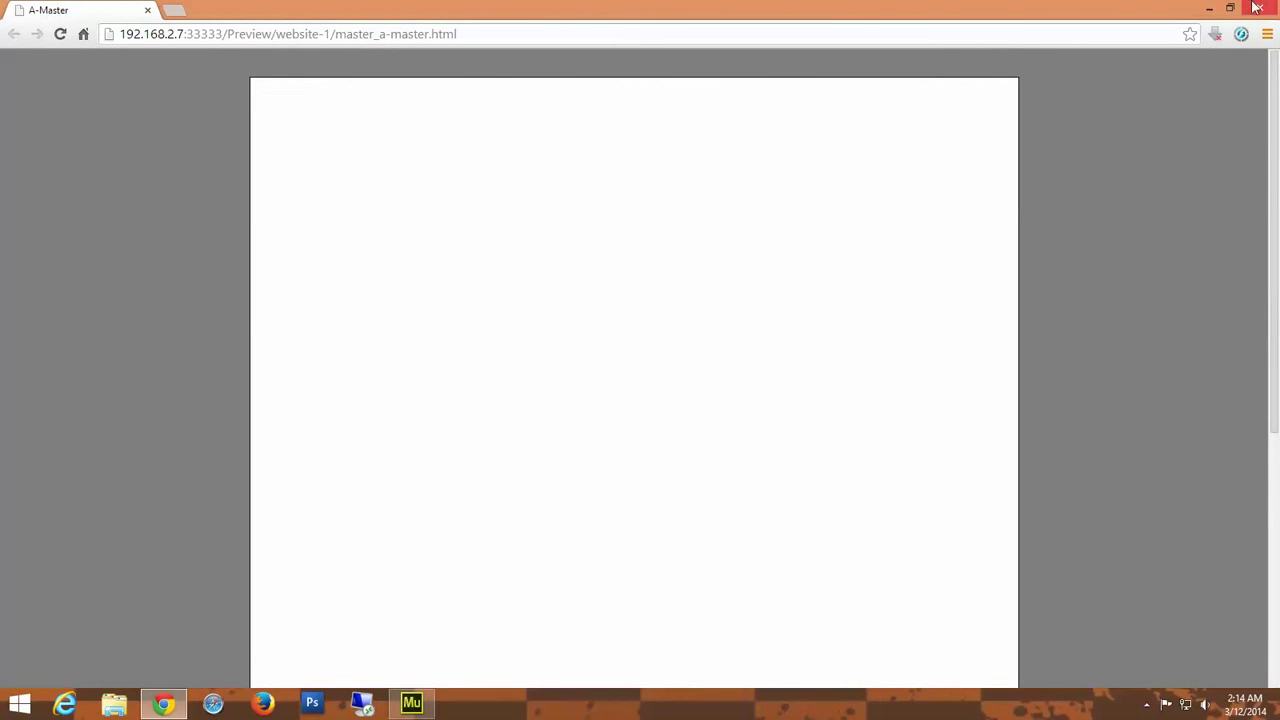
key("alt+Tab")
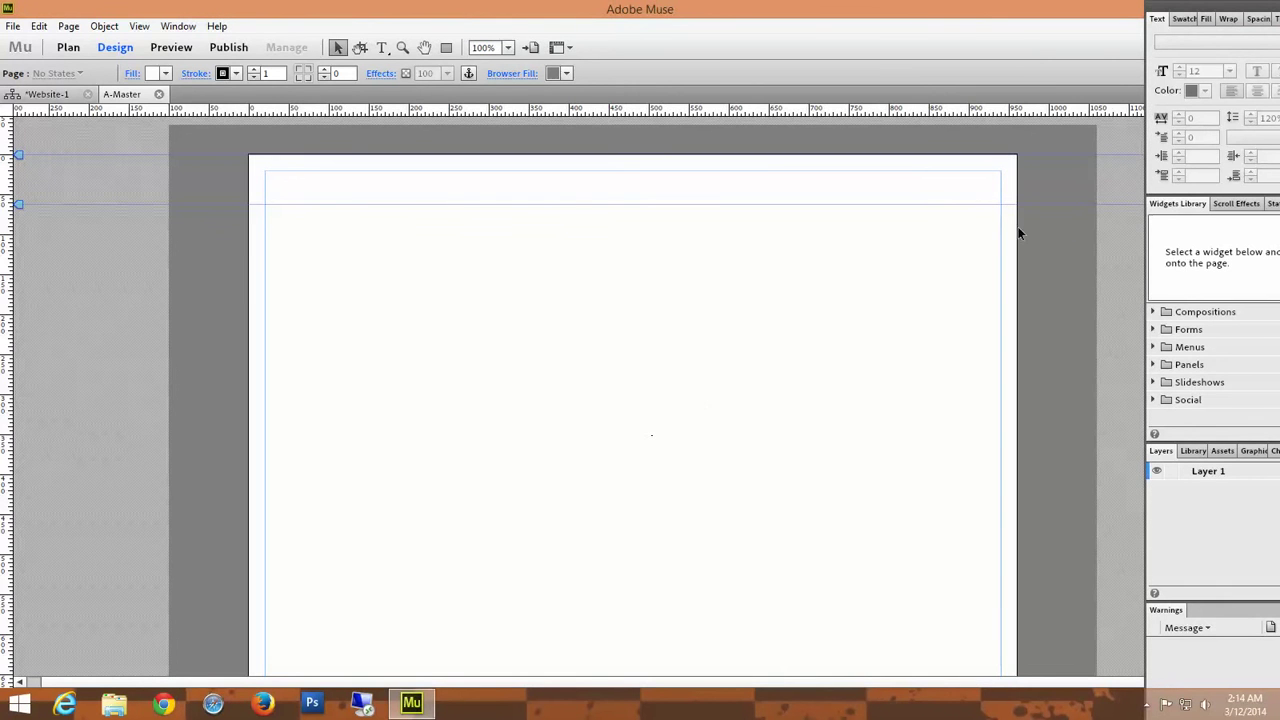
Reposition the floating panel group so that it covers less of the A-Master page.
left_click_drag(1231, 22, 1165, 42)
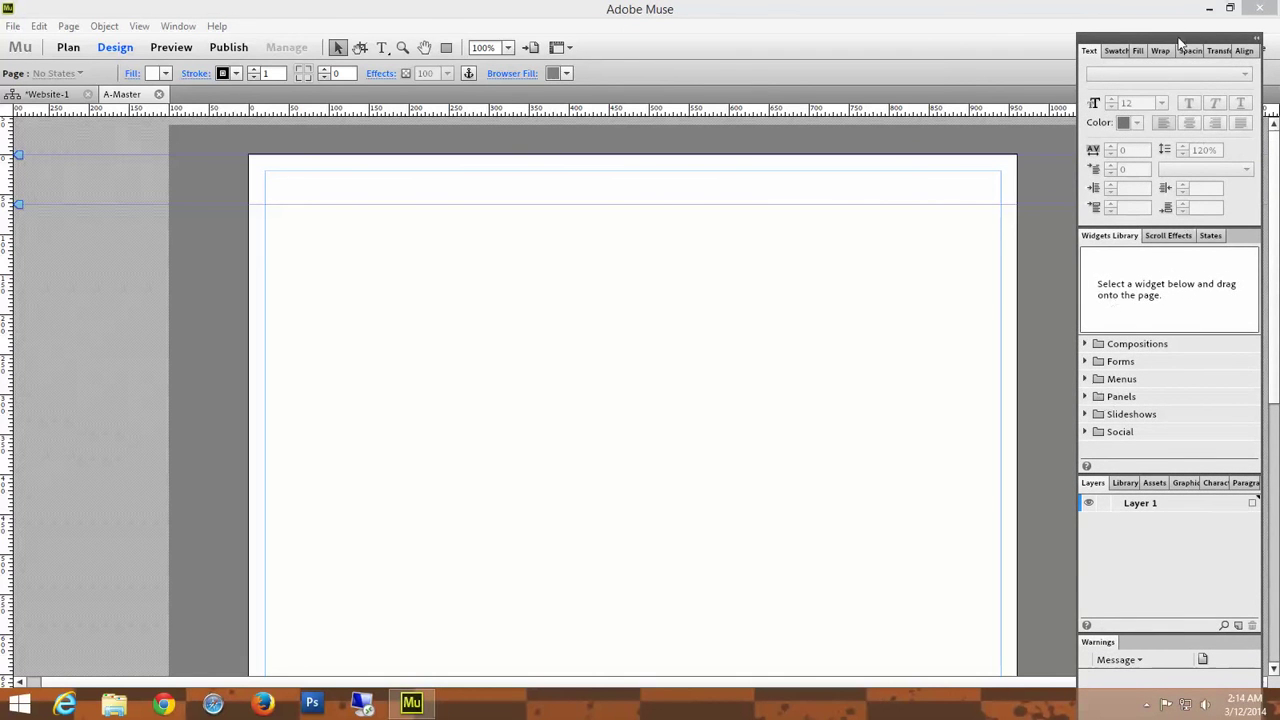
left_click_drag(1180, 40, 1220, 28)
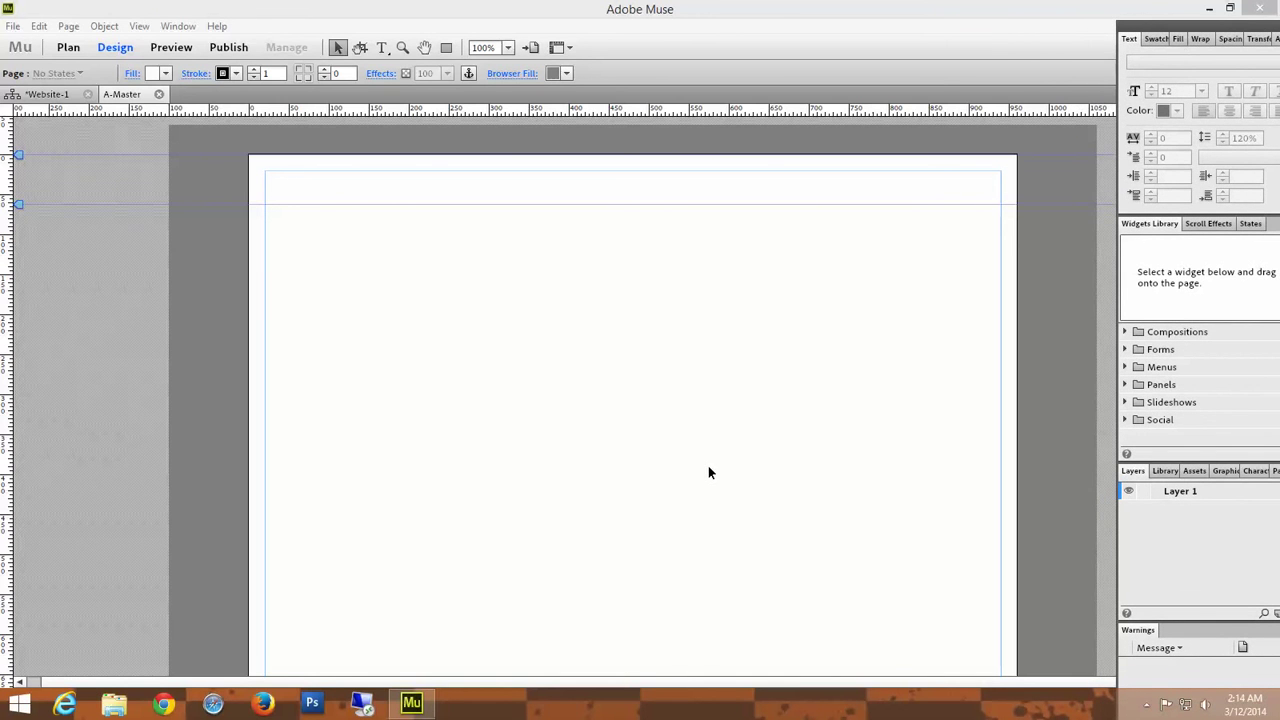
Set the A-Master page's browser fill to the White swatch.
scroll(707, 472, "down", 2)
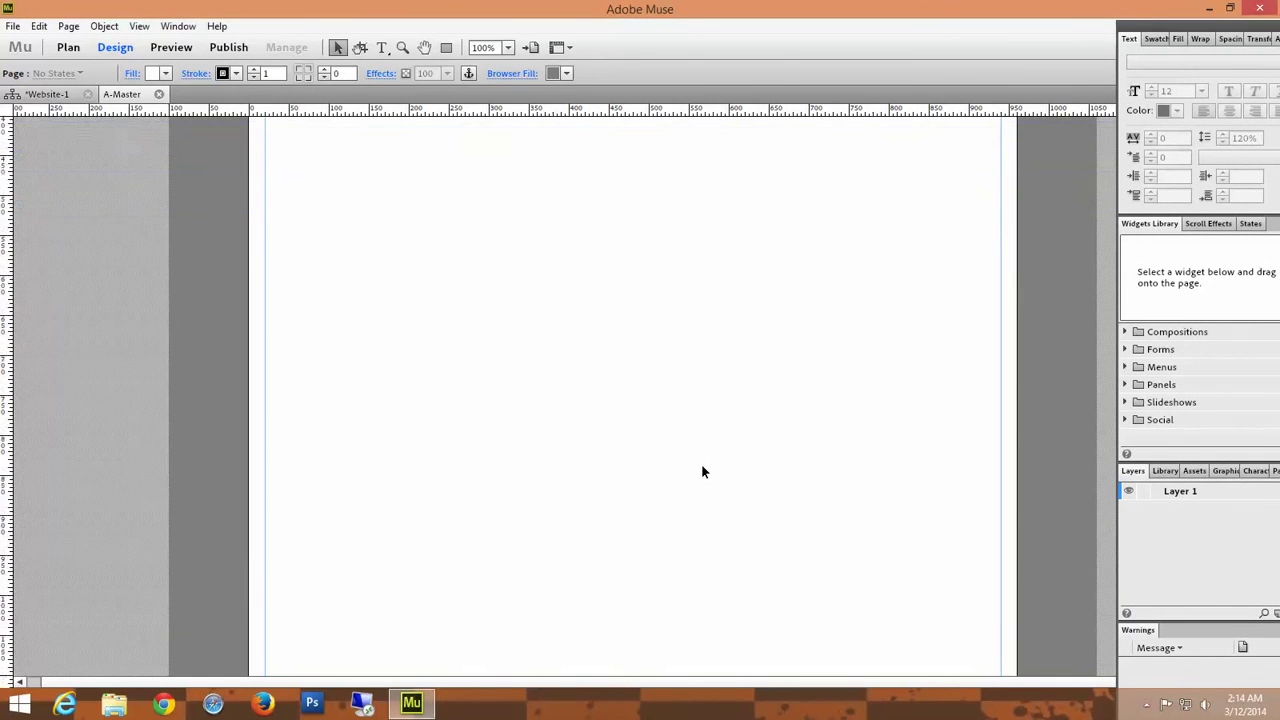
scroll(703, 472, "down", 2)
scroll(701, 471, "up", 4)
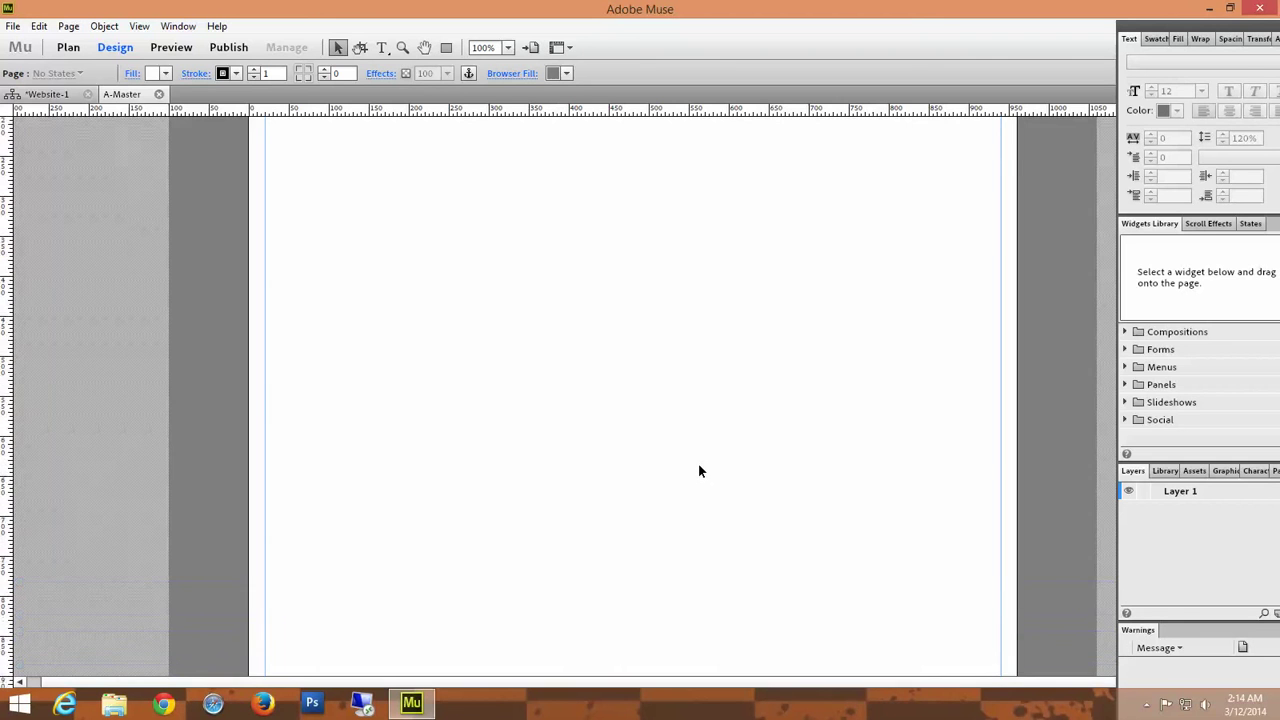
scroll(697, 465, "down", 2)
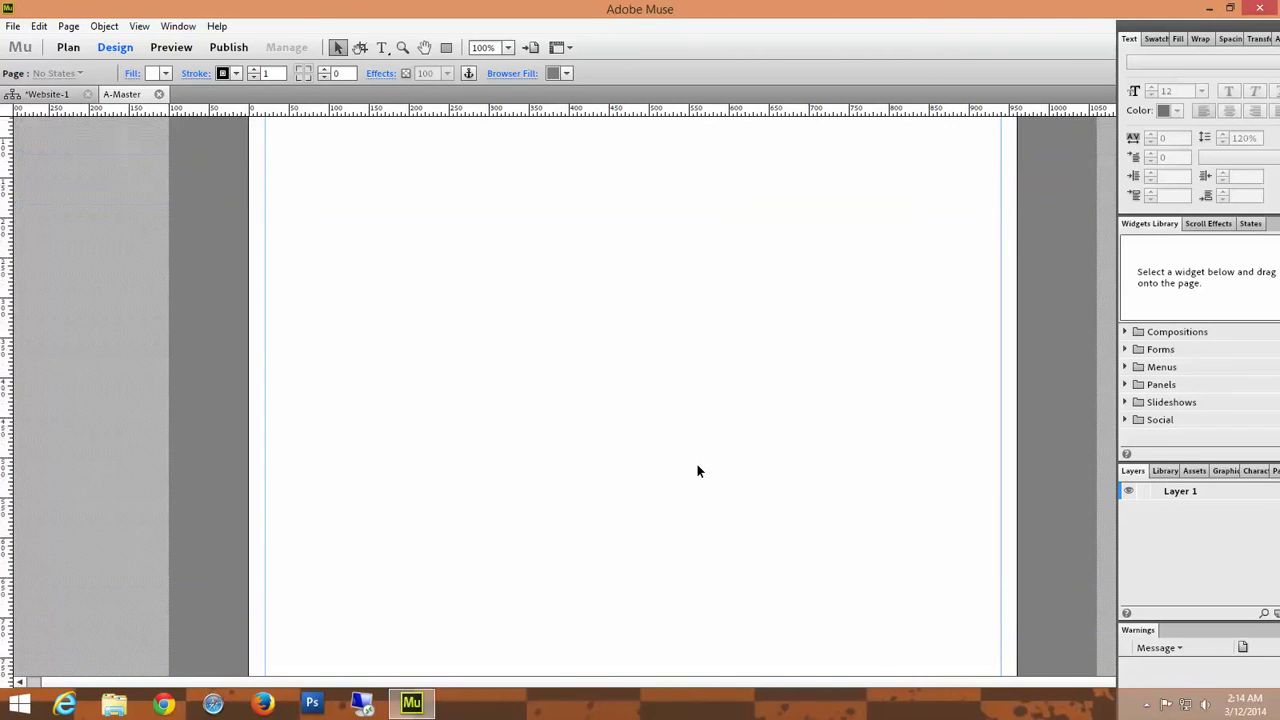
scroll(693, 464, "down", 2)
scroll(693, 464, "up", 4)
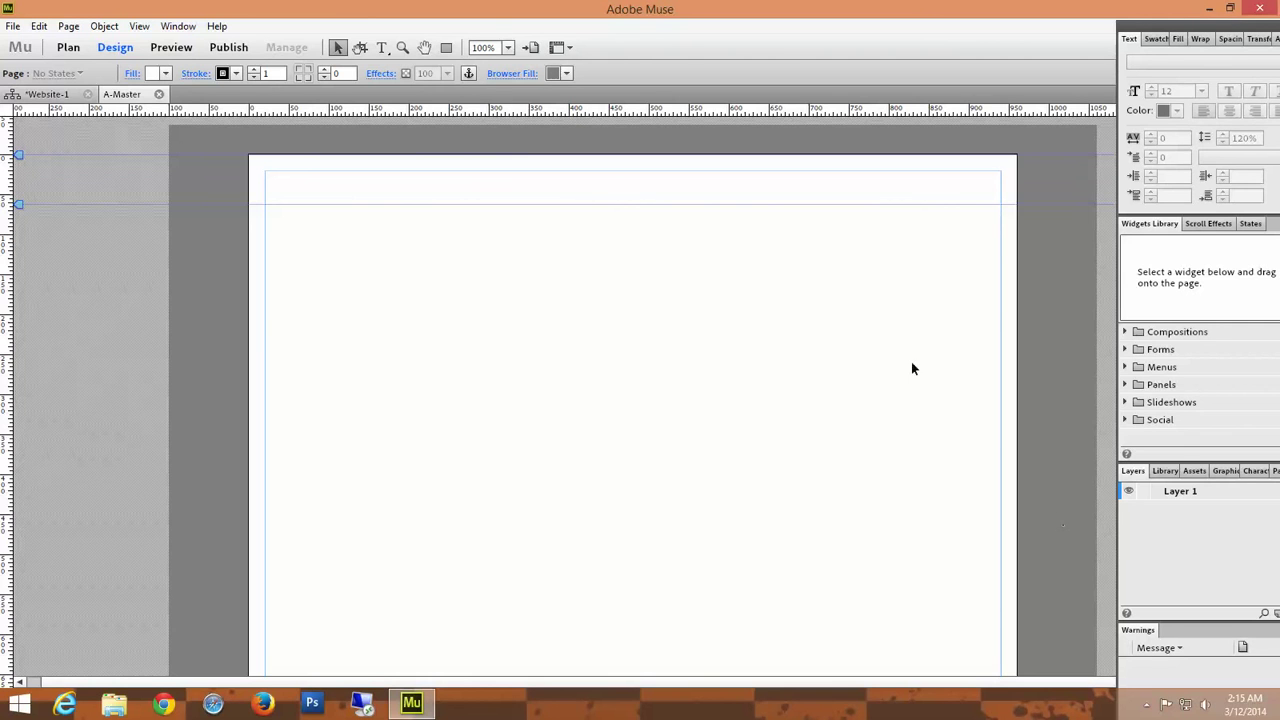
left_click(565, 75)
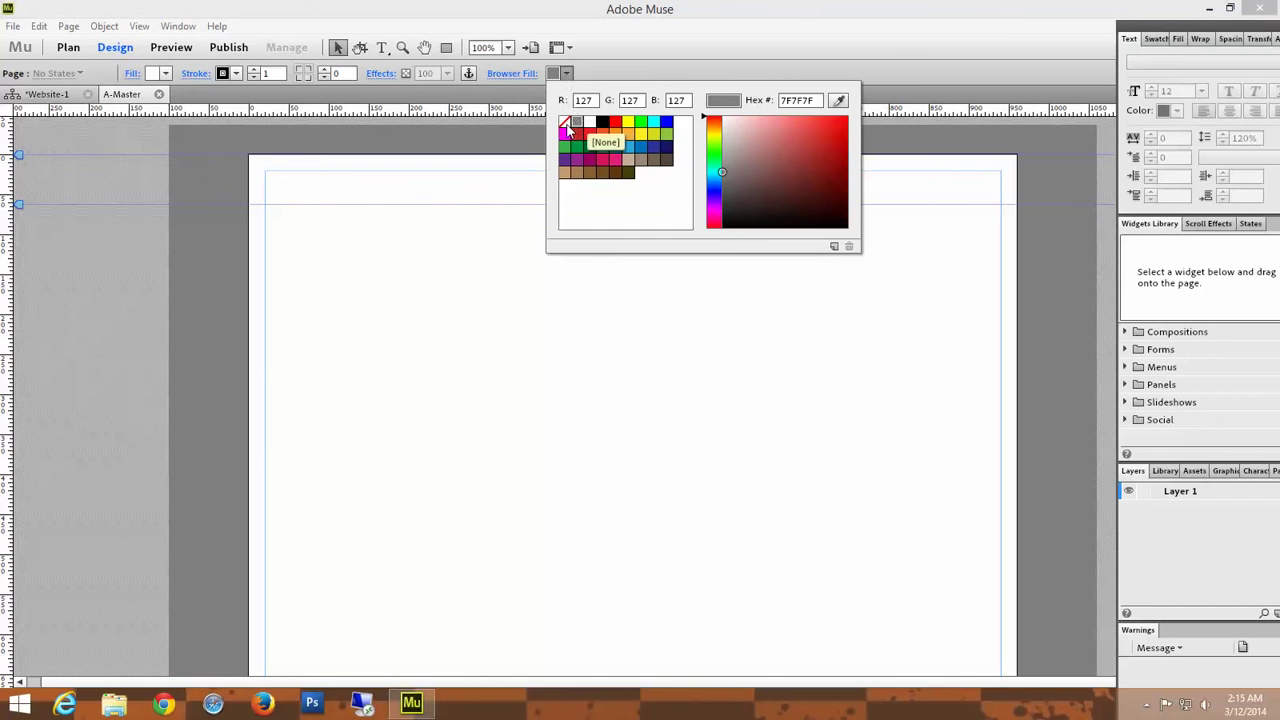
left_click(590, 123)
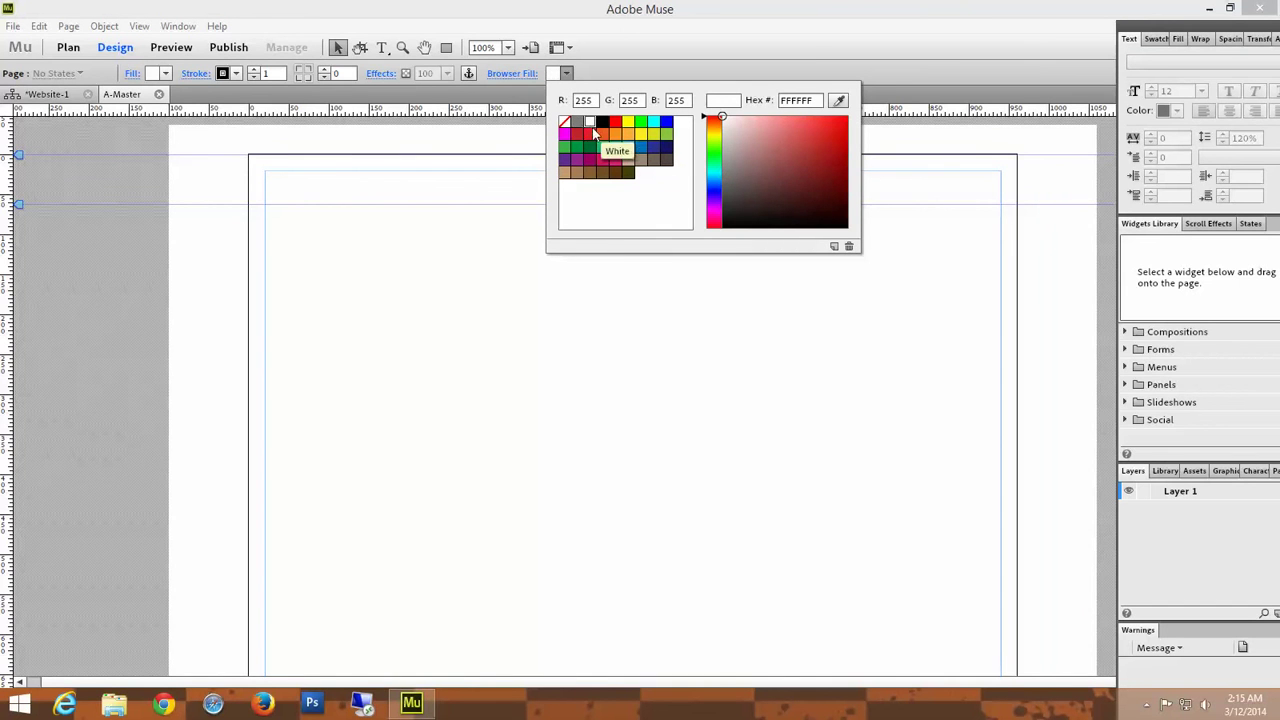
left_click(1061, 367)
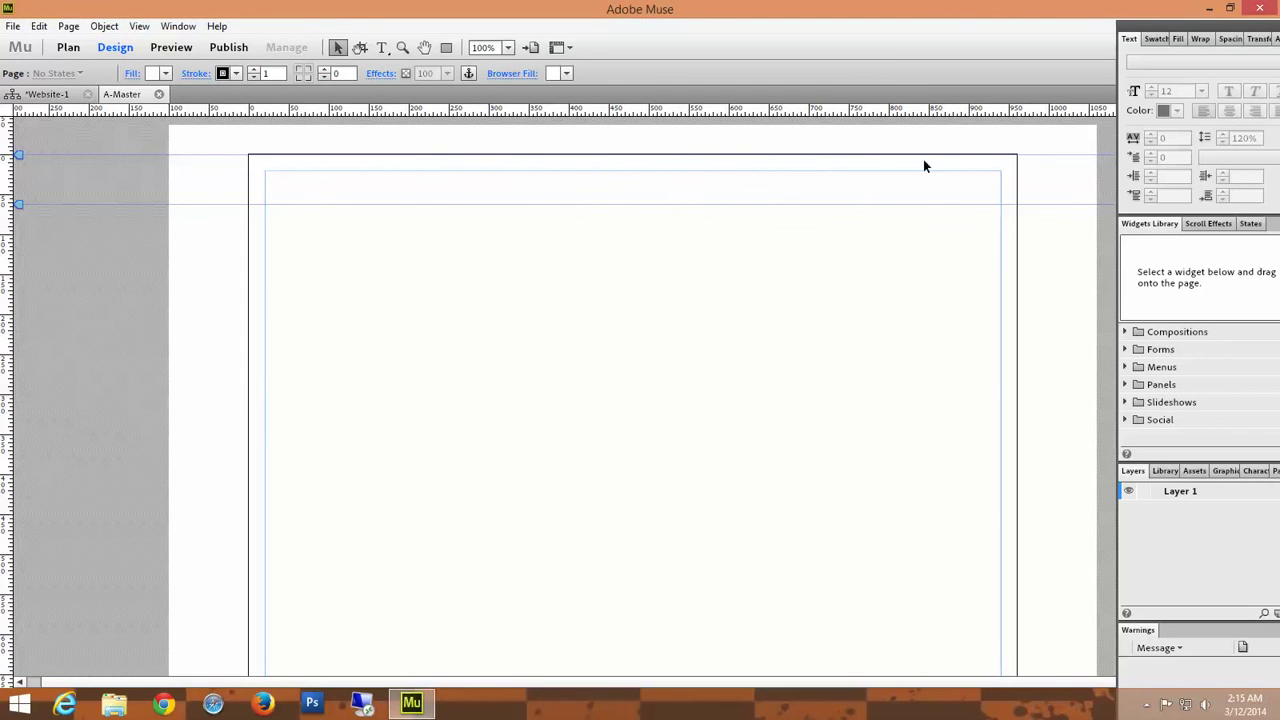
Remove the outline around the A-Master page by setting its stroke color to None.
scroll(1048, 538, "down", 5)
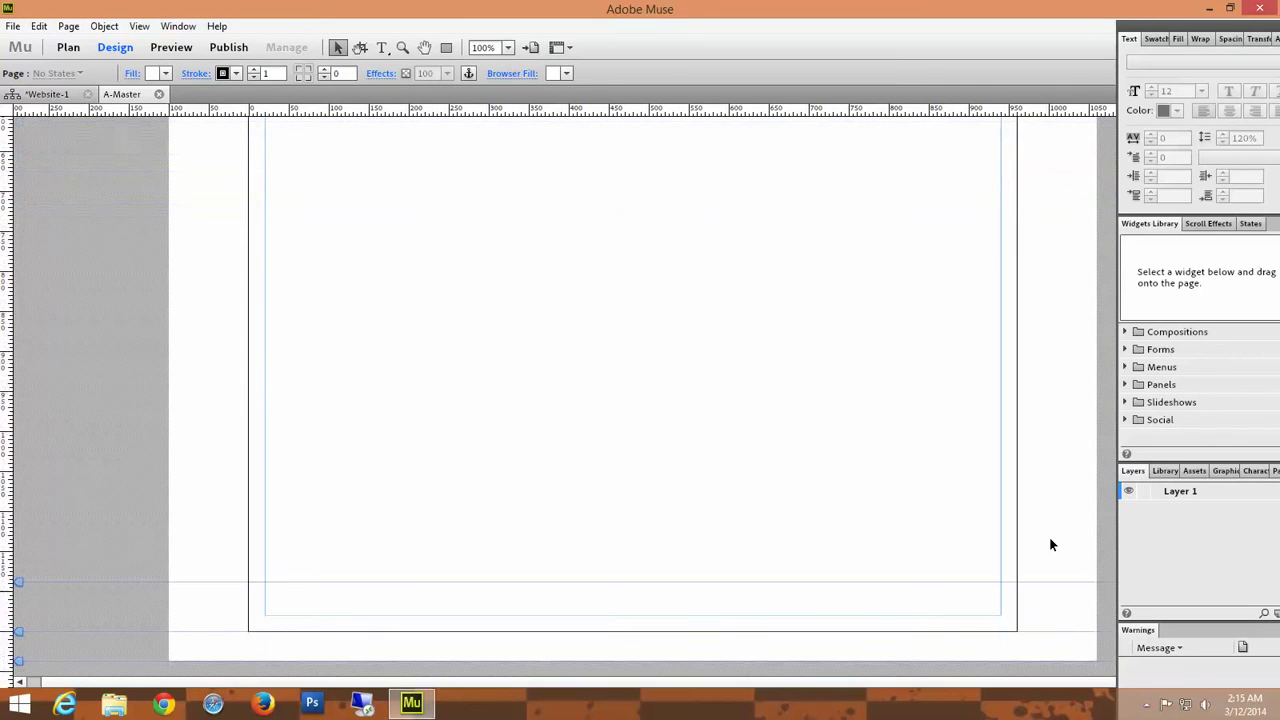
scroll(1049, 536, "up", 1)
scroll(1049, 538, "up", 4)
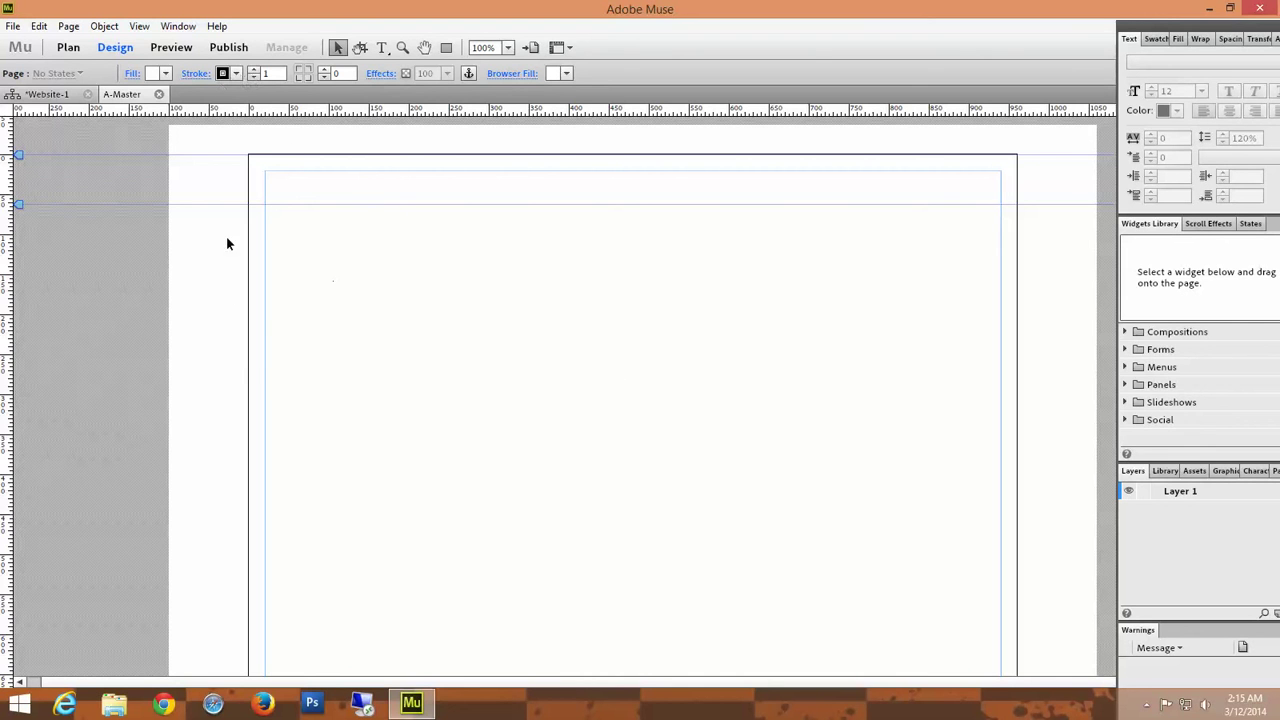
left_click(233, 74)
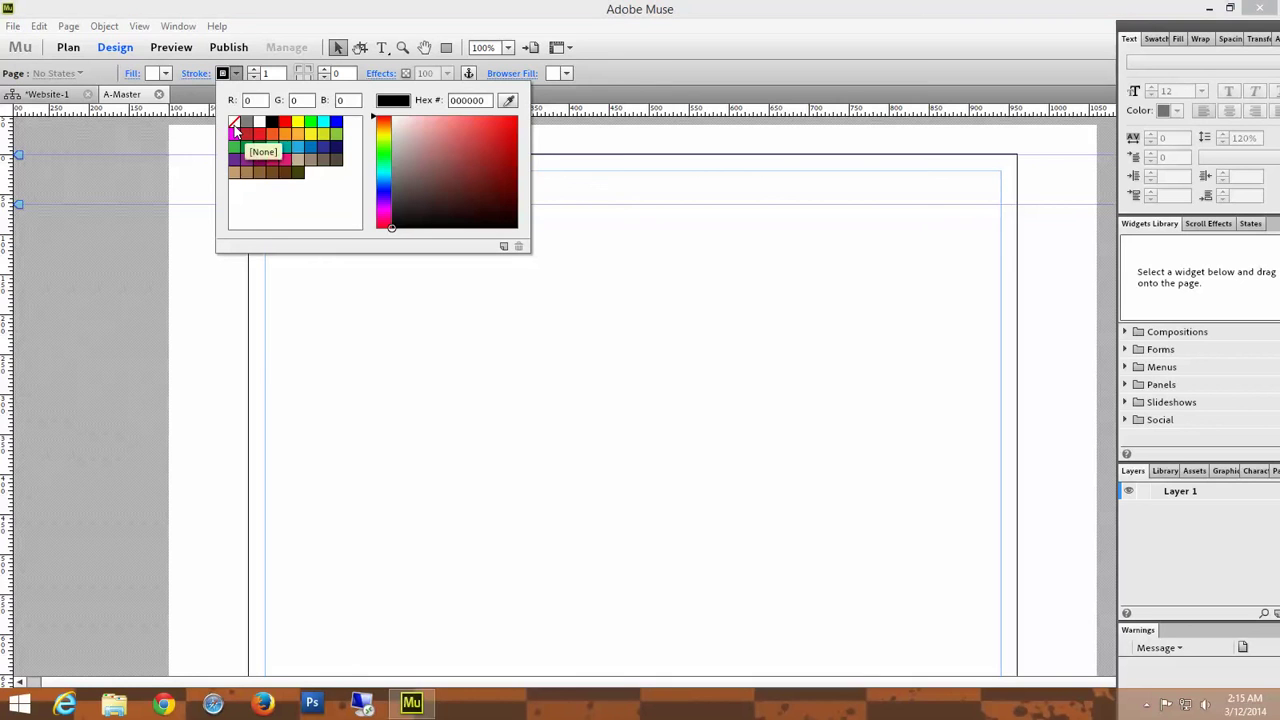
left_click(234, 127)
left_click(351, 396)
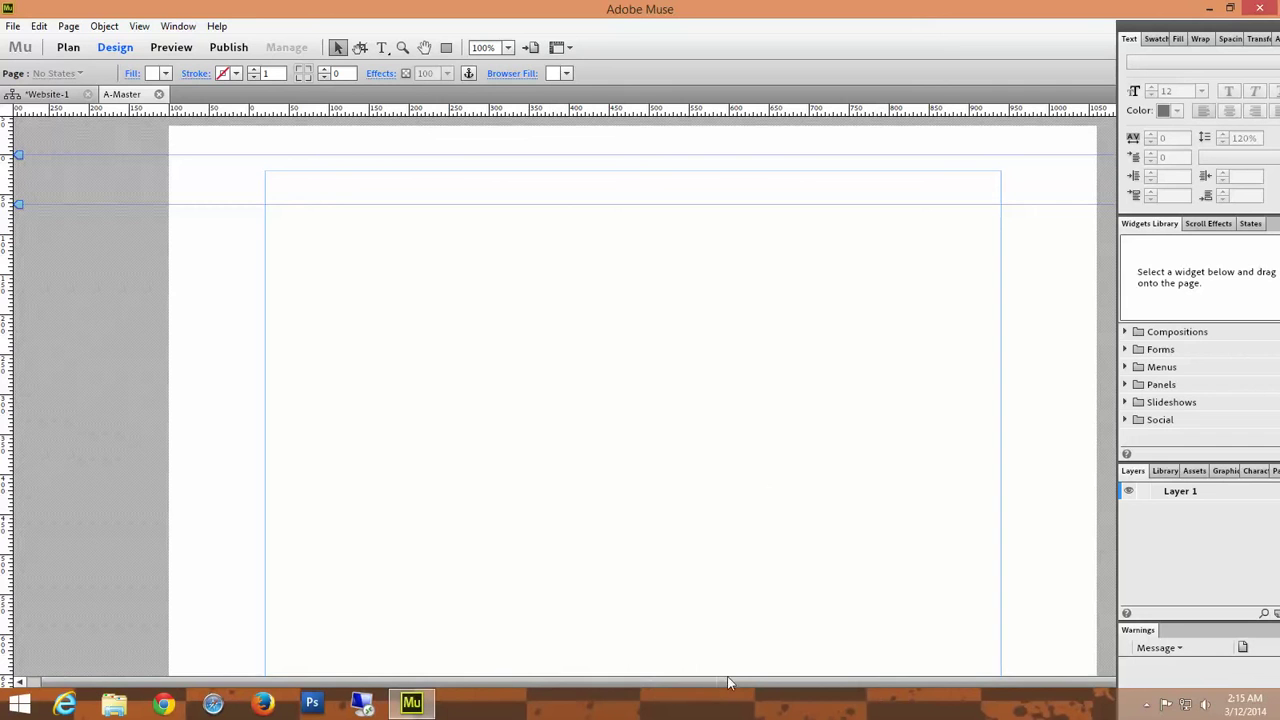
Preview the A-Master page in the browser, examine its full length and close the preview.
left_click(13, 26)
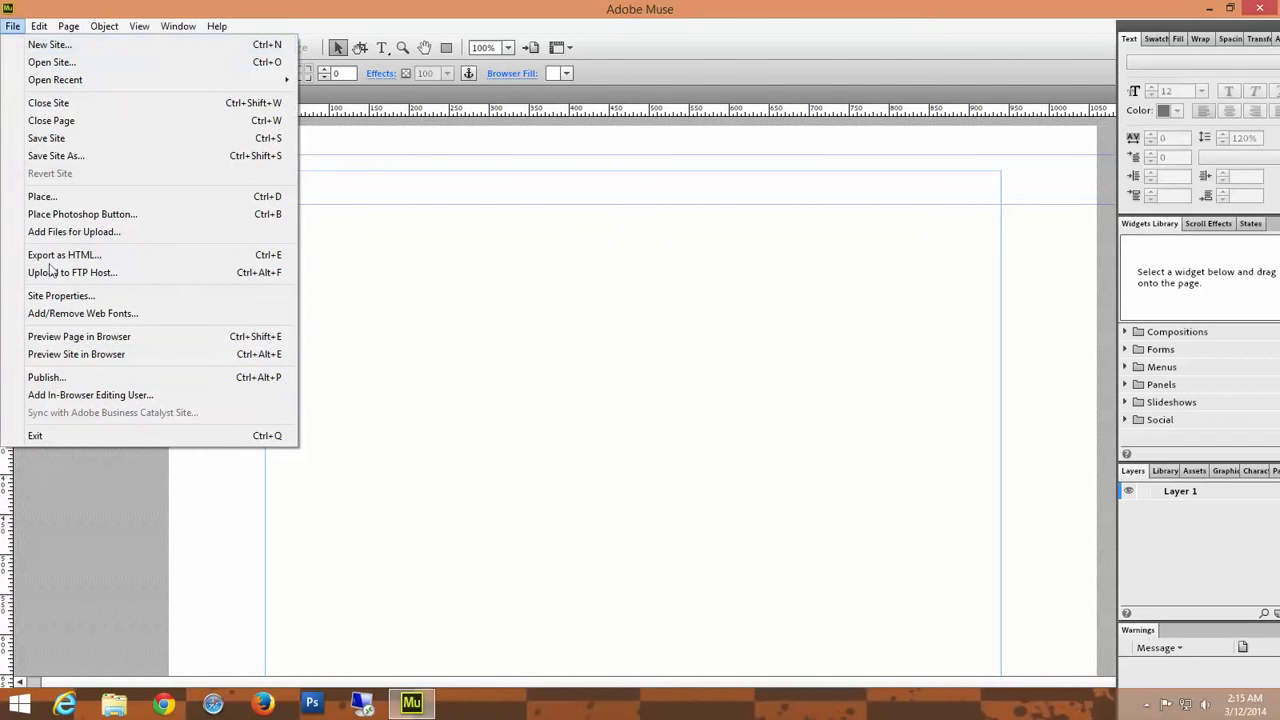
left_click(90, 338)
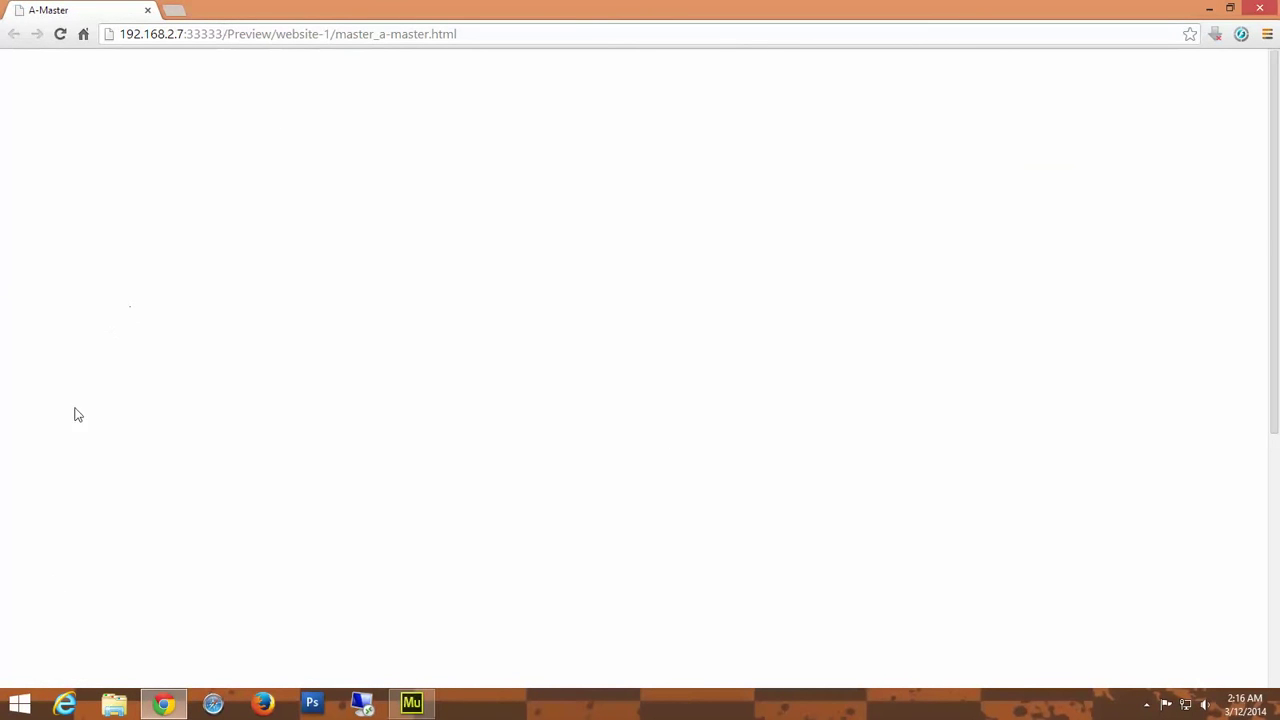
scroll(644, 421, "down", 4)
scroll(644, 421, "up", 4)
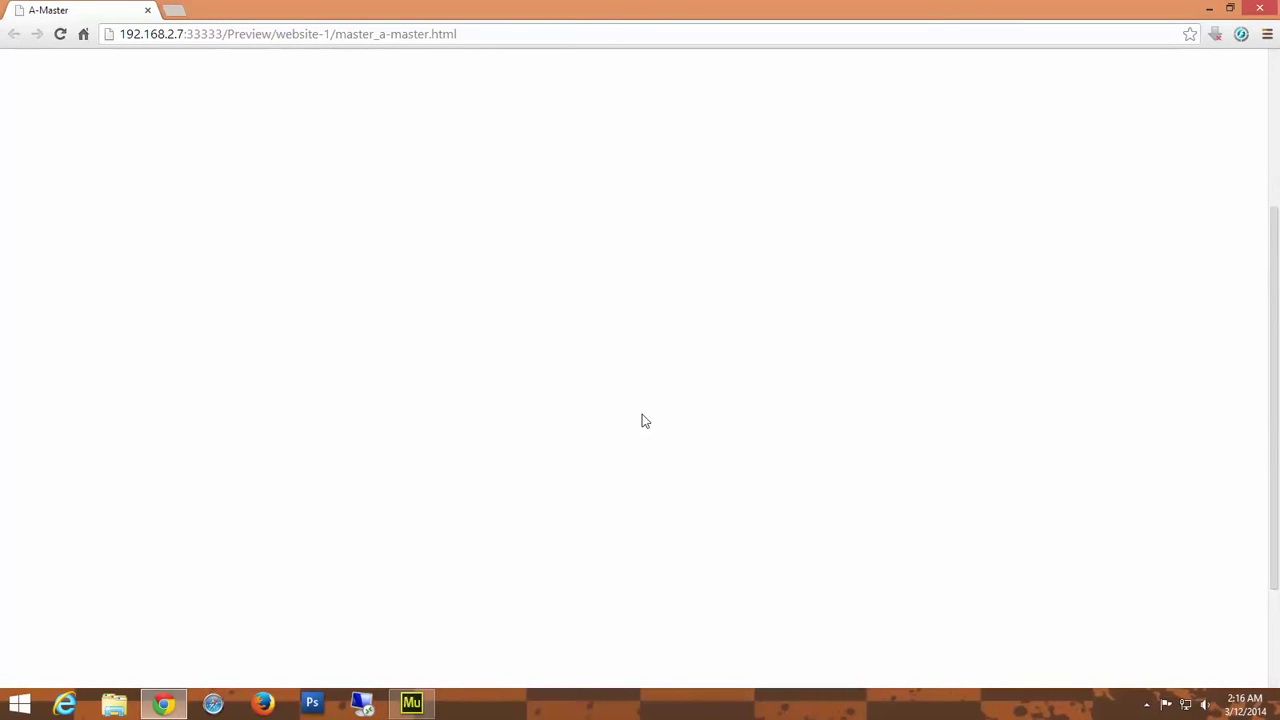
scroll(644, 421, "down", 4)
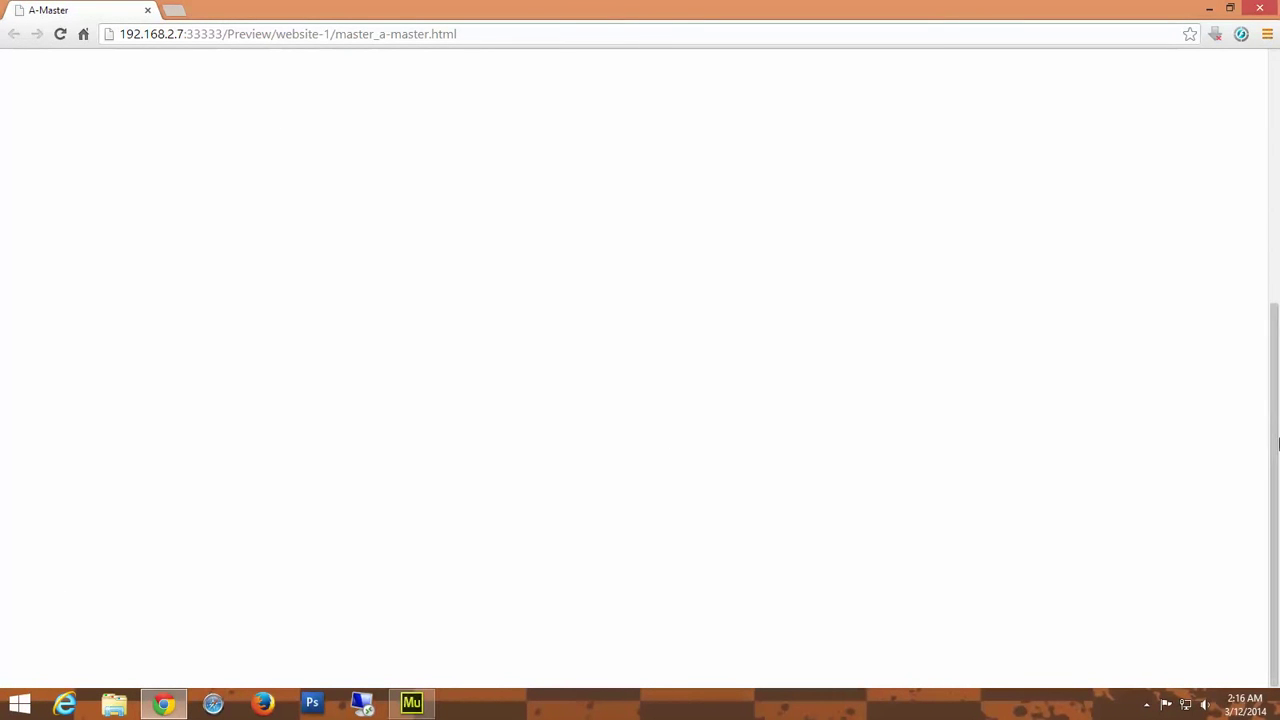
left_click_drag(1275, 451, 1276, 540)
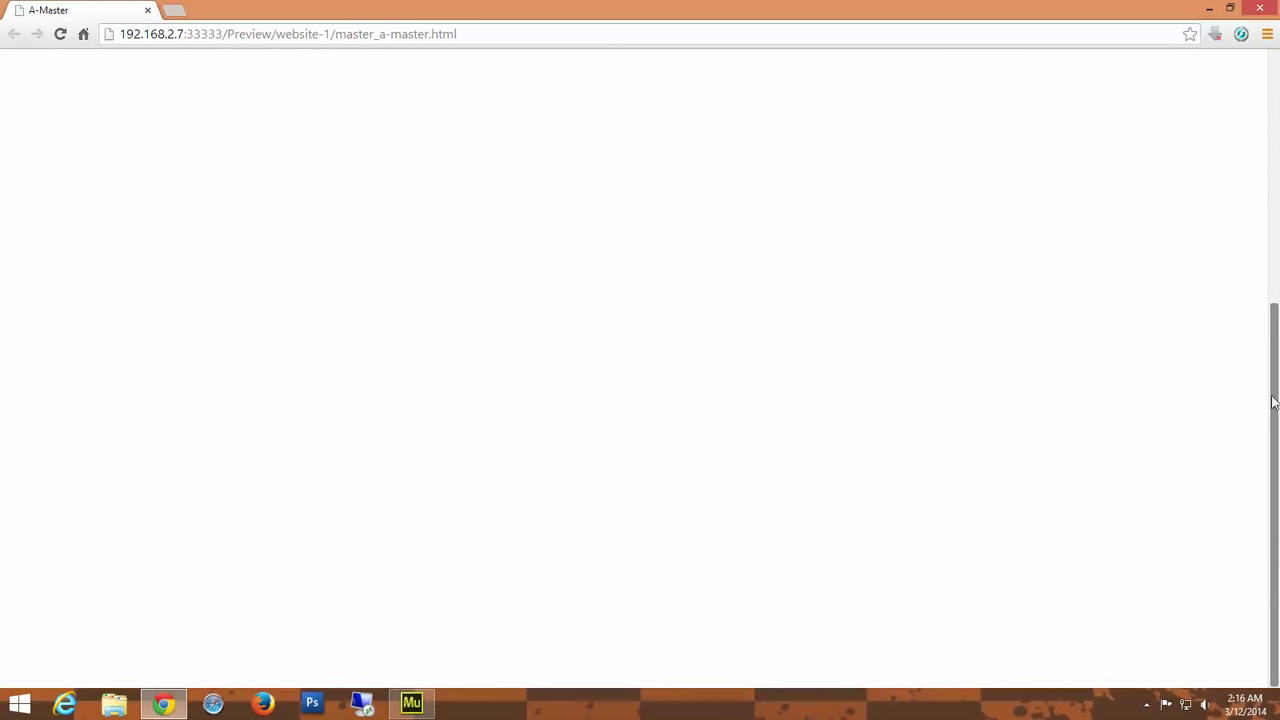
left_click_drag(1276, 403, 1274, 163)
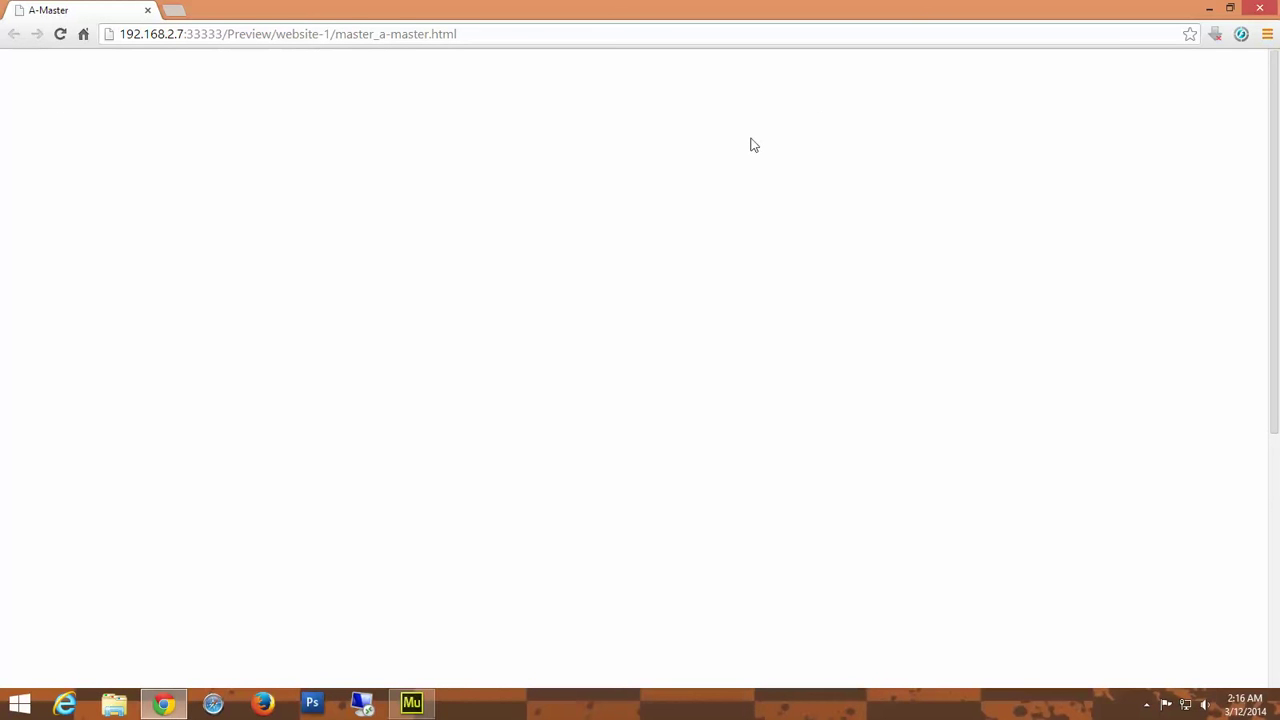
left_click(1266, 9)
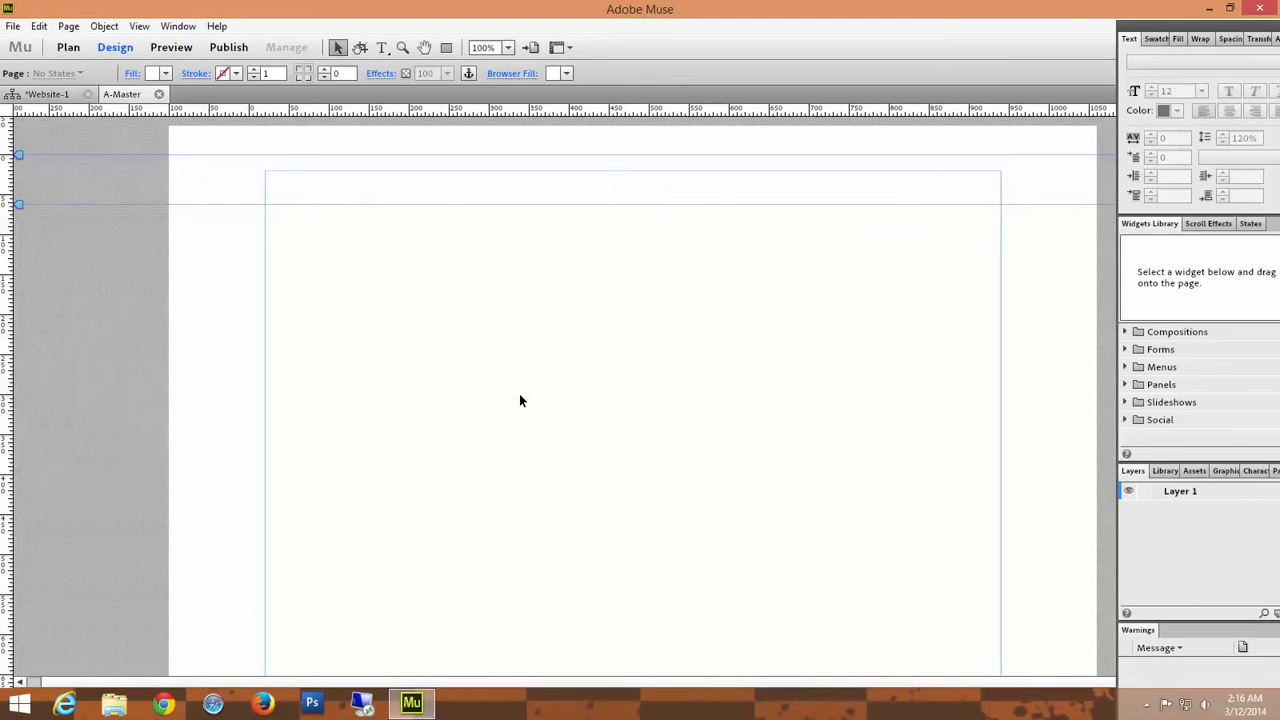
Collapse the floating panel group to icons and place it beside the A-Master page, clear of the page area.
left_click_drag(1246, 30, 1090, 16)
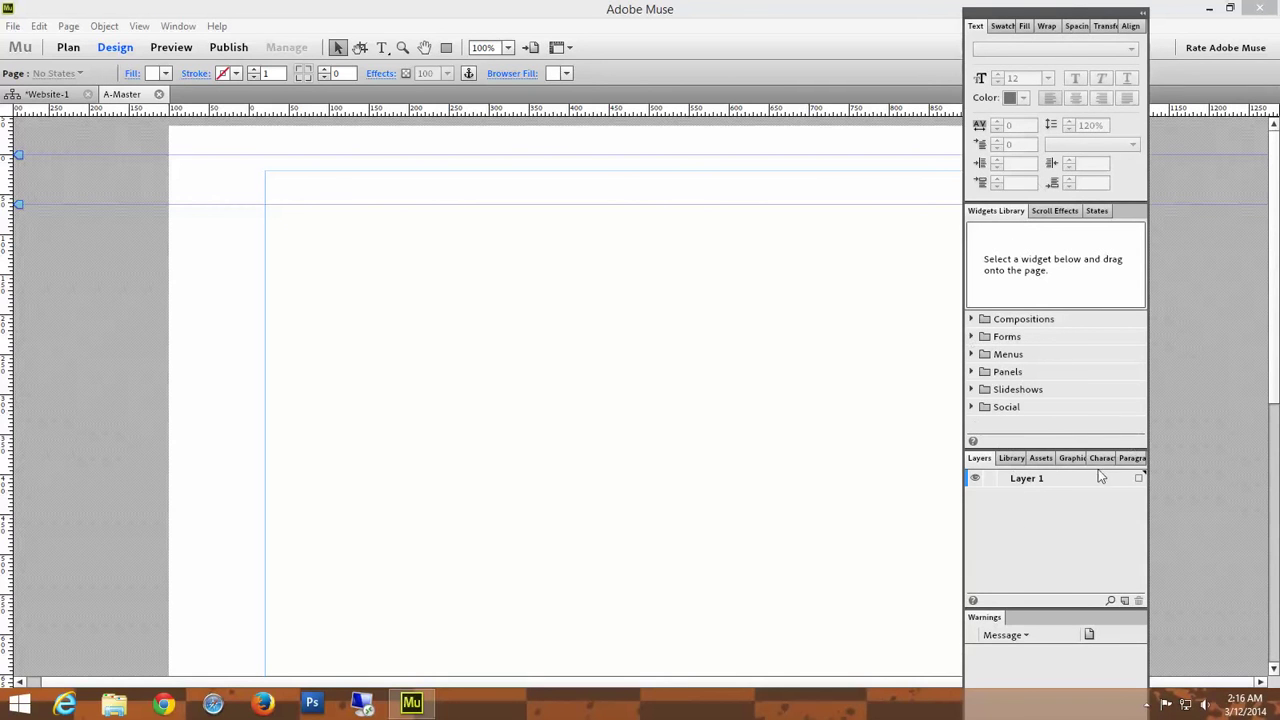
left_click(1144, 13)
left_click_drag(975, 14, 1197, 171)
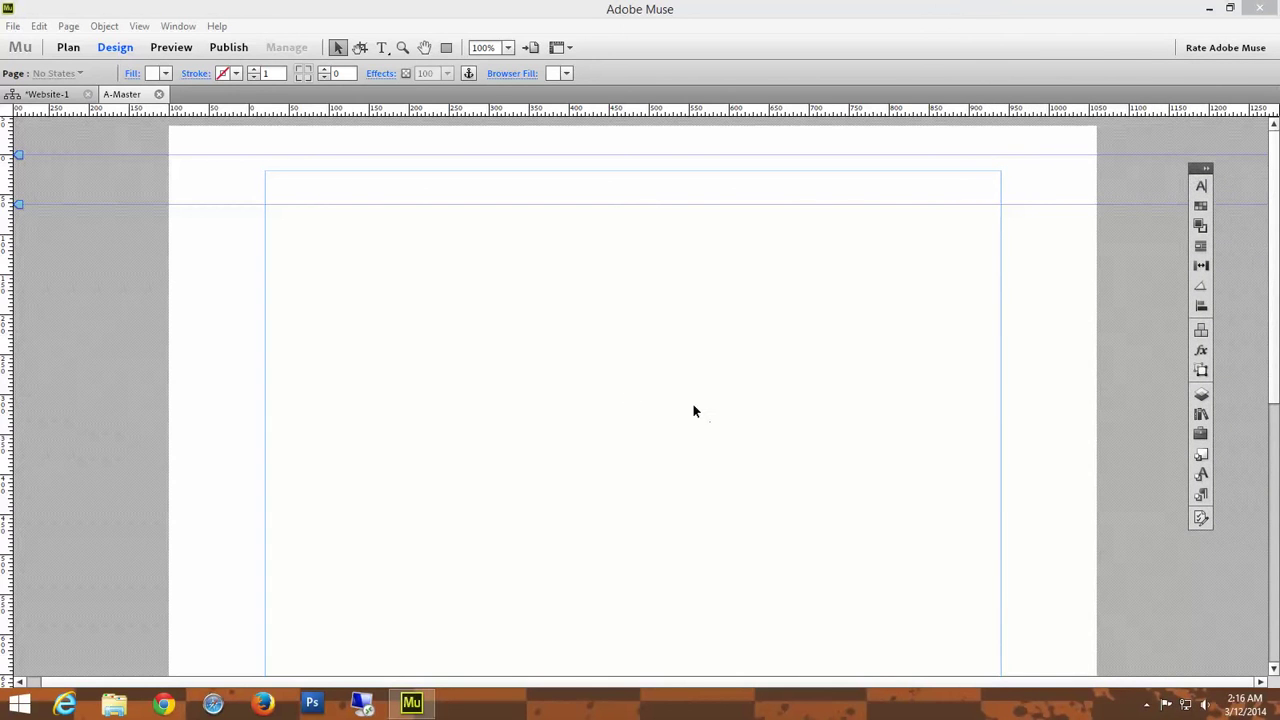
left_click(1207, 170)
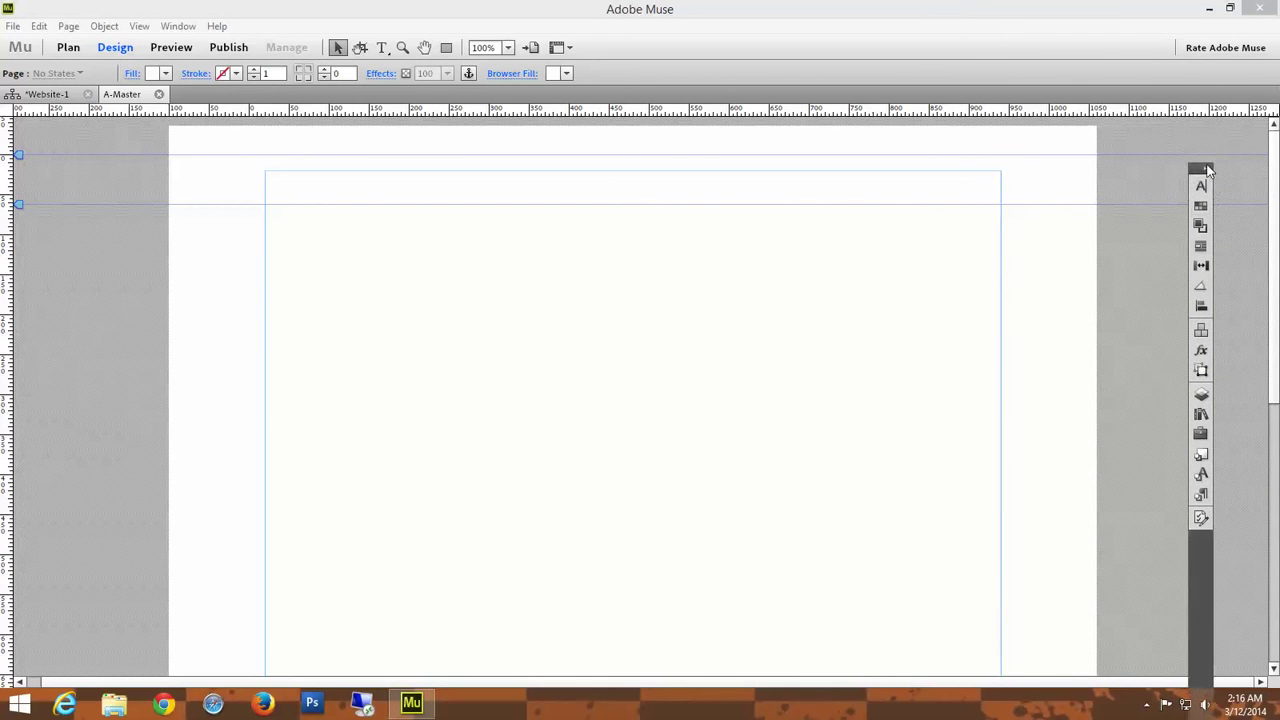
double_click(1207, 170)
left_click_drag(1207, 170, 1143, 76)
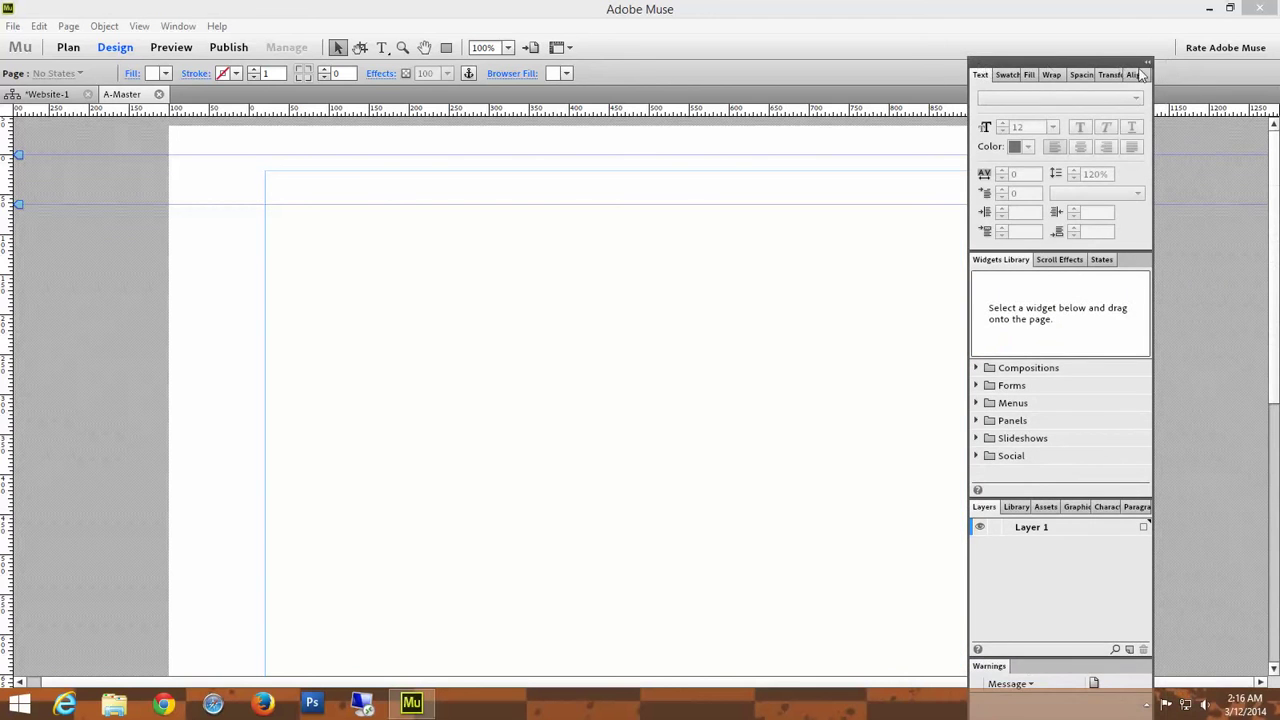
left_click(1148, 62)
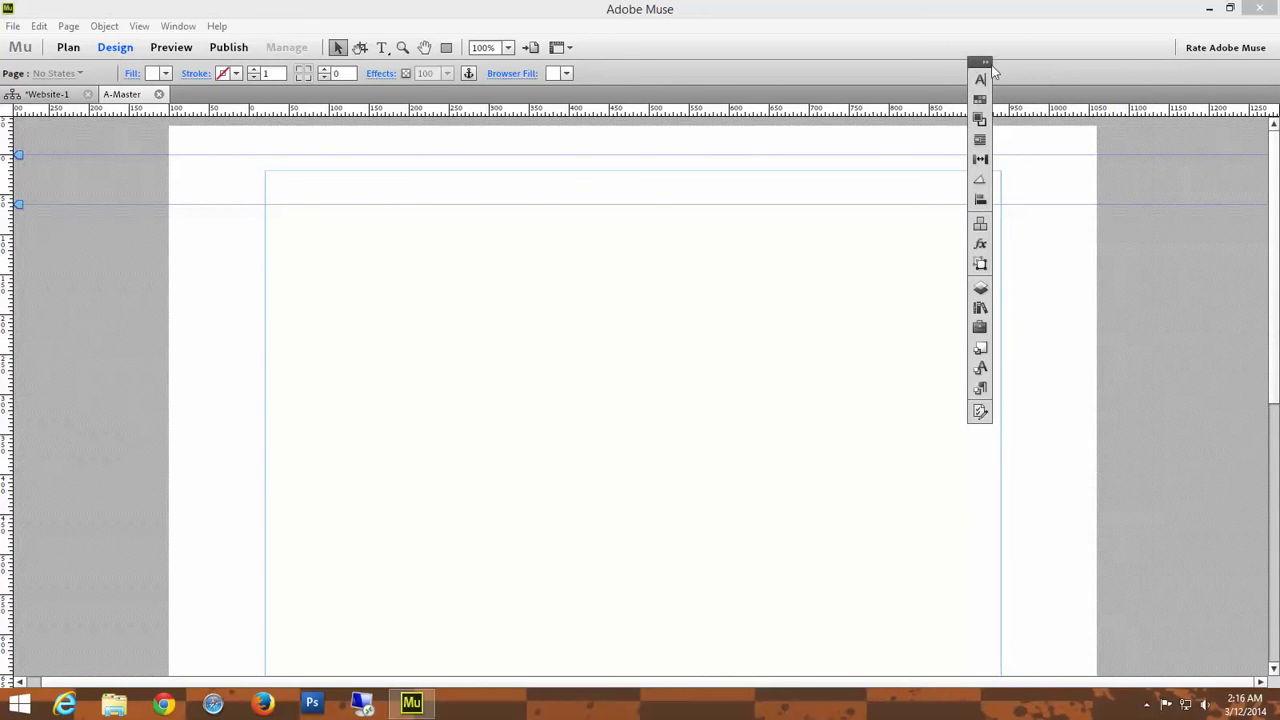
left_click_drag(975, 66, 1239, 170)
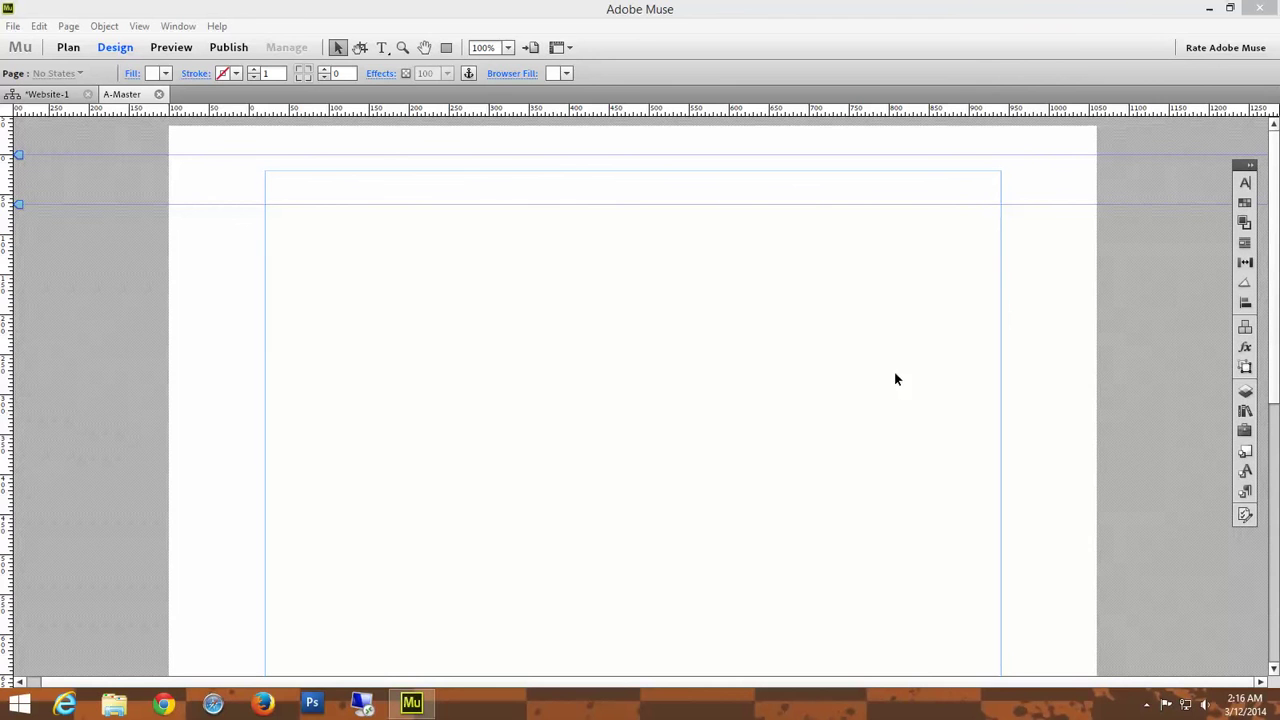
Examine the A-Master layout between its header and footer guides, and return to the Website-1 site plan.
left_click(1120, 440)
scroll(1153, 462, "down", 3)
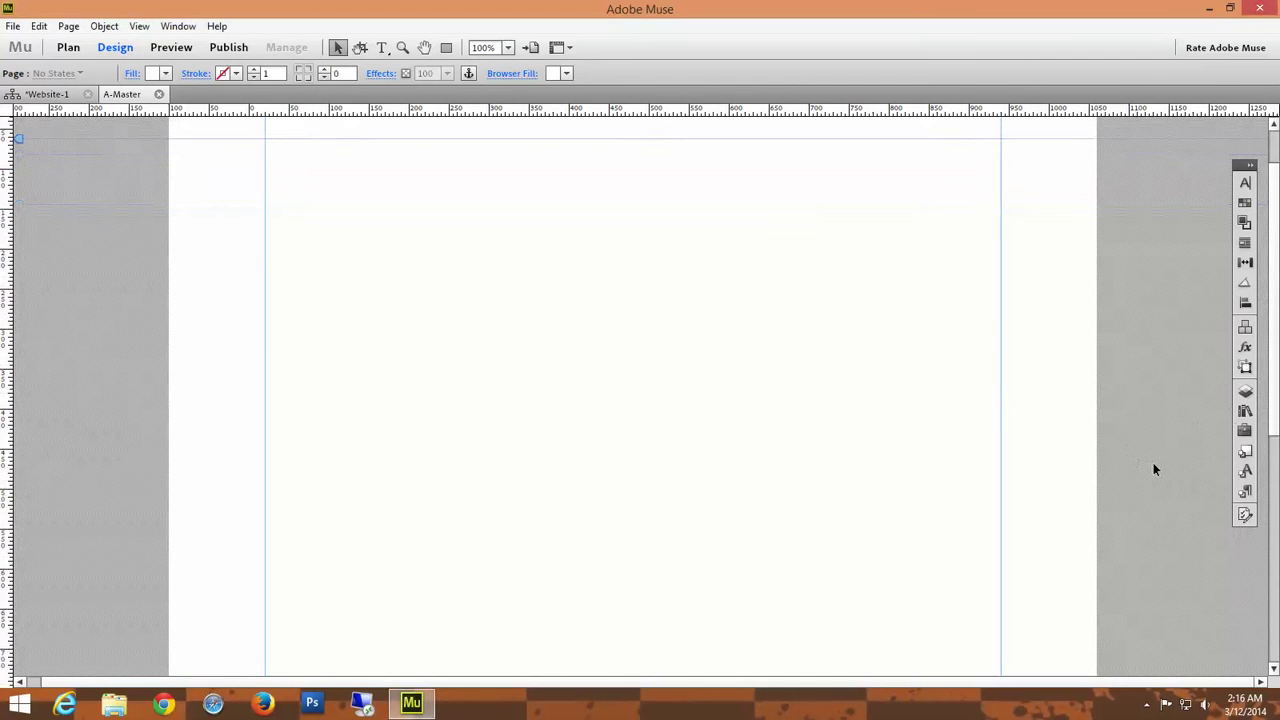
scroll(1152, 468, "down", 3)
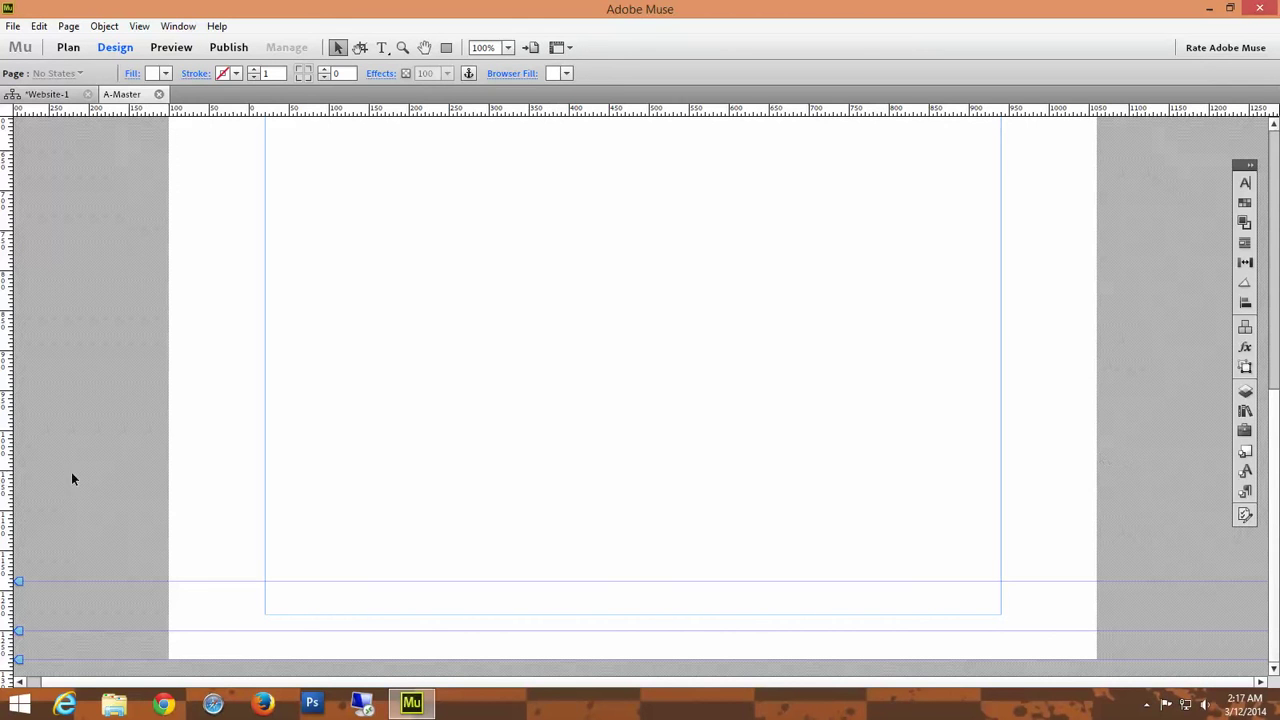
scroll(597, 480, "up", 5)
scroll(597, 480, "up", 2)
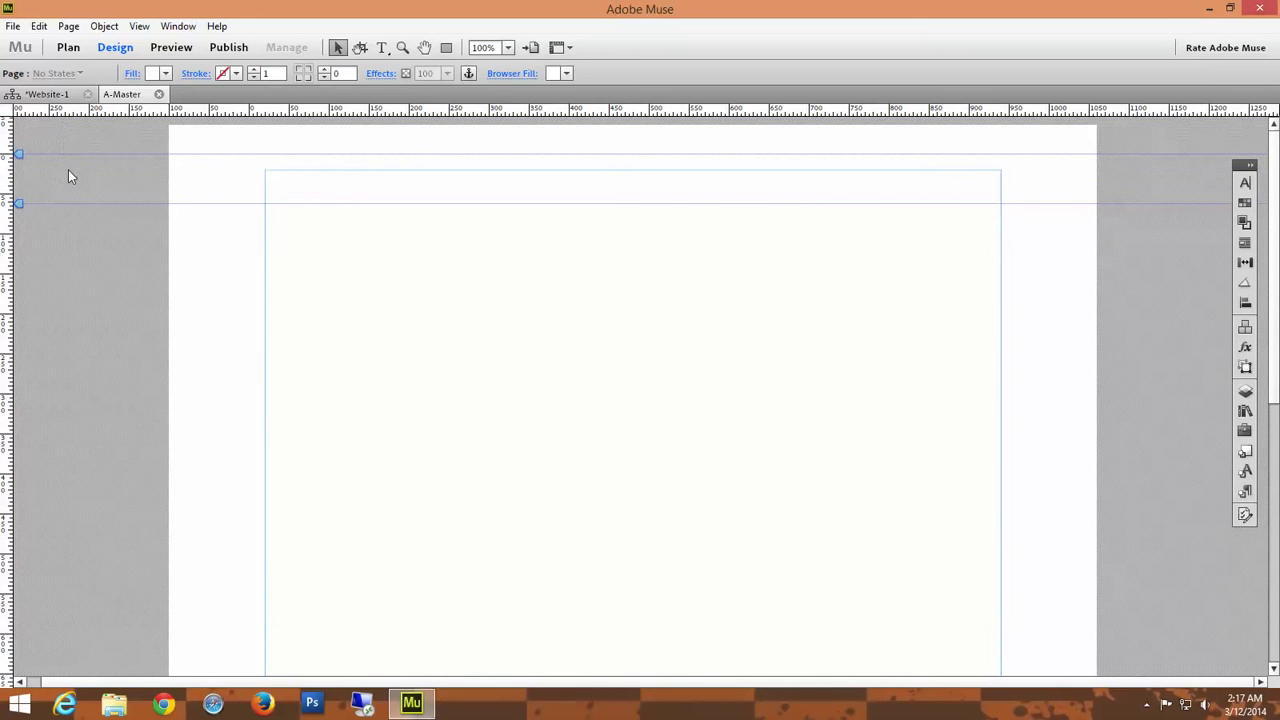
scroll(125, 501, "down", 7)
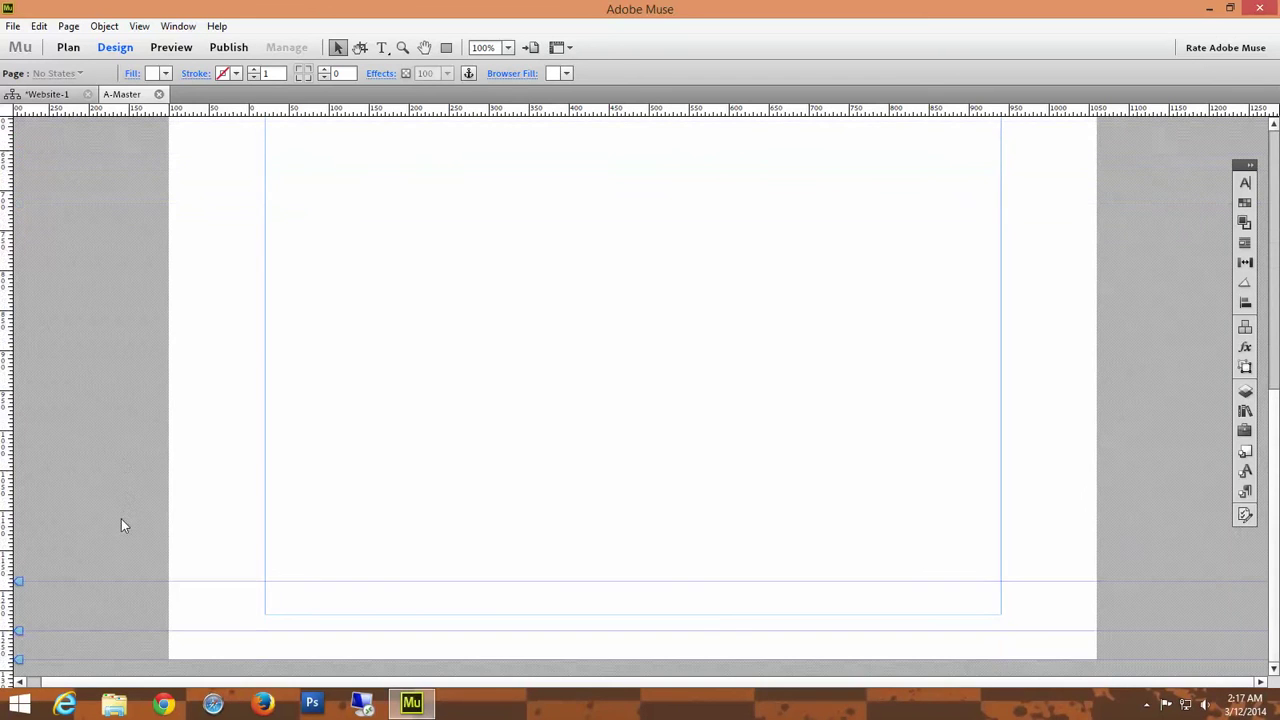
scroll(95, 260, "up", 7)
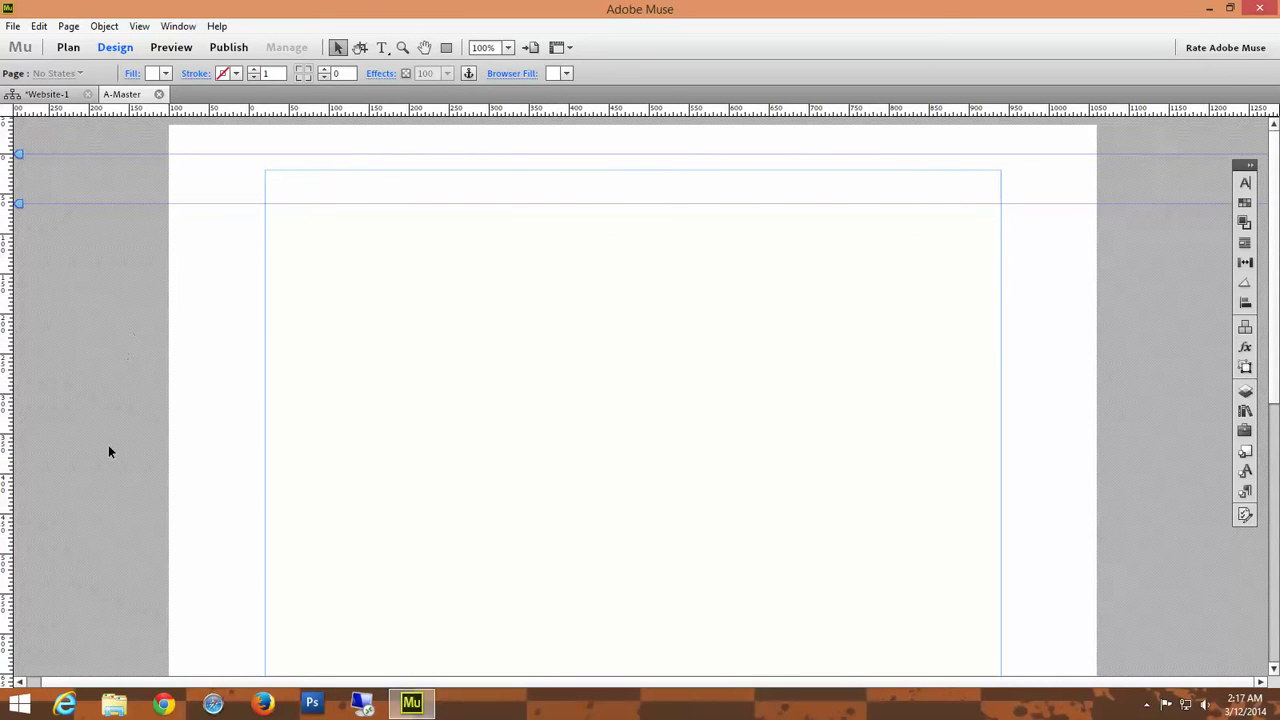
scroll(108, 445, "down", 1)
scroll(108, 450, "down", 3)
scroll(108, 450, "up", 4)
left_click(45, 94)
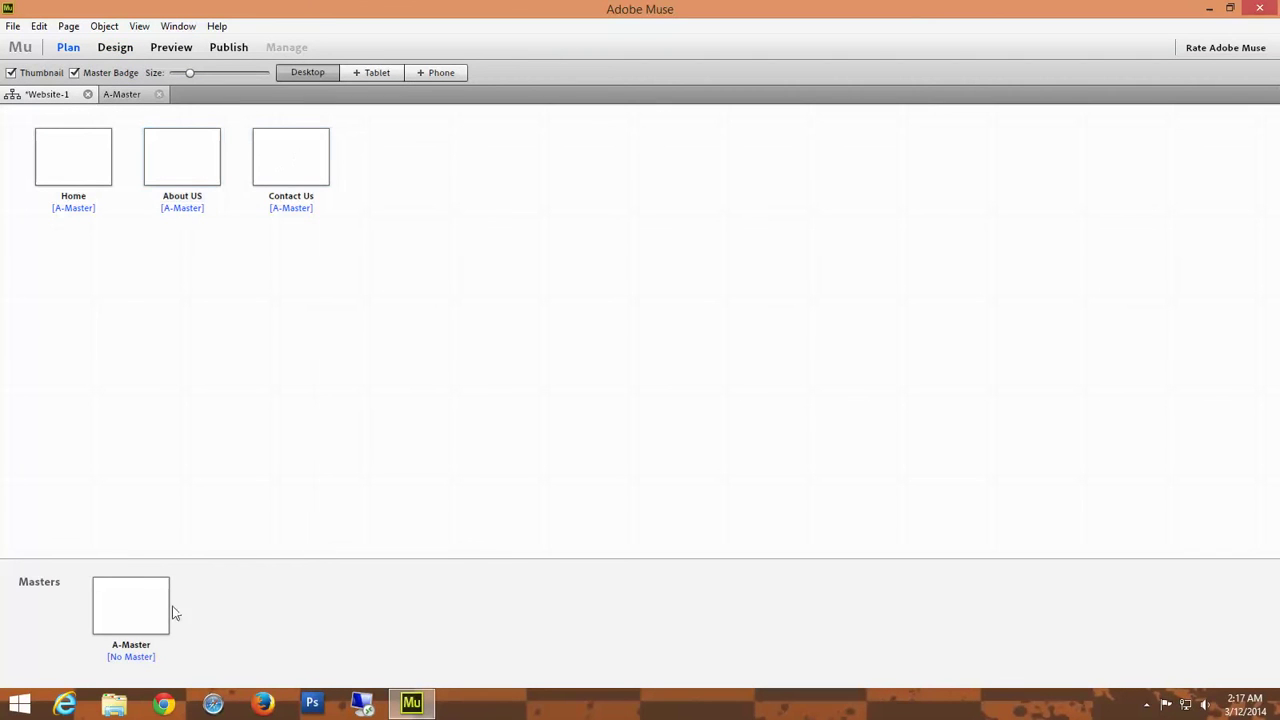
On the A-Master page, move the top-of-page guide to Y 0 px and the header guide to about 185 px.
left_click(134, 94)
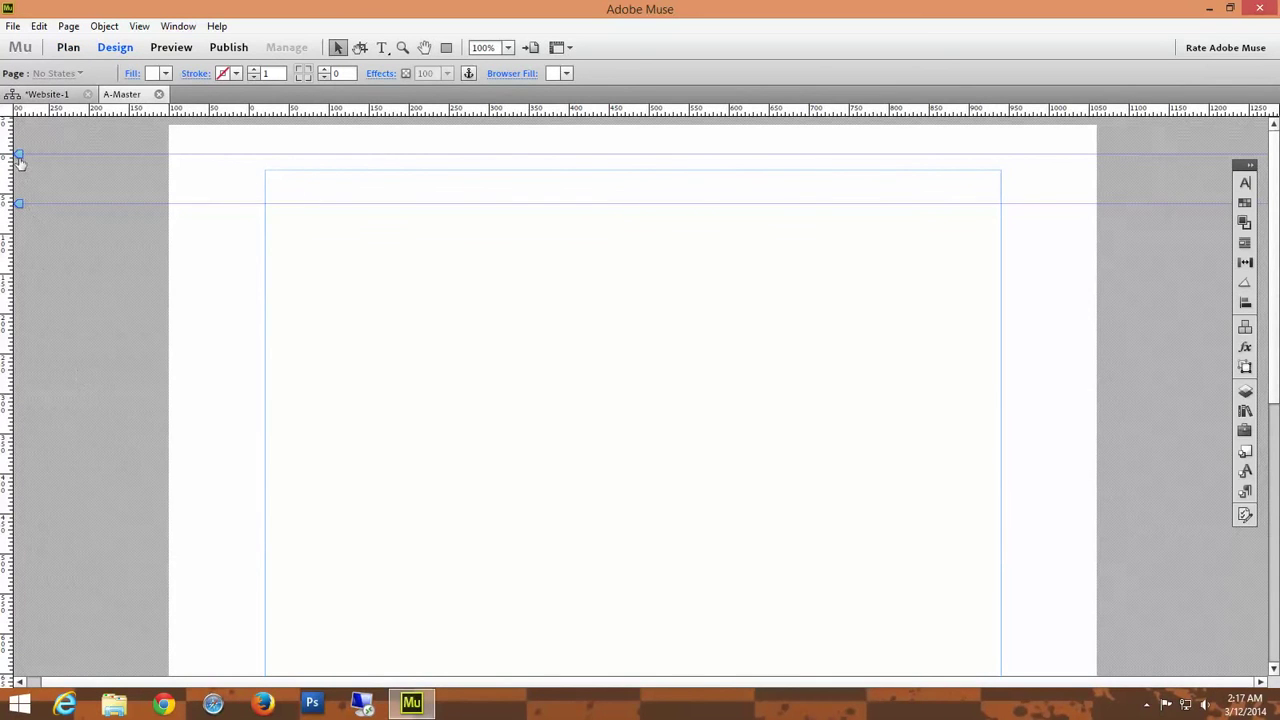
left_click_drag(19, 157, 20, 128)
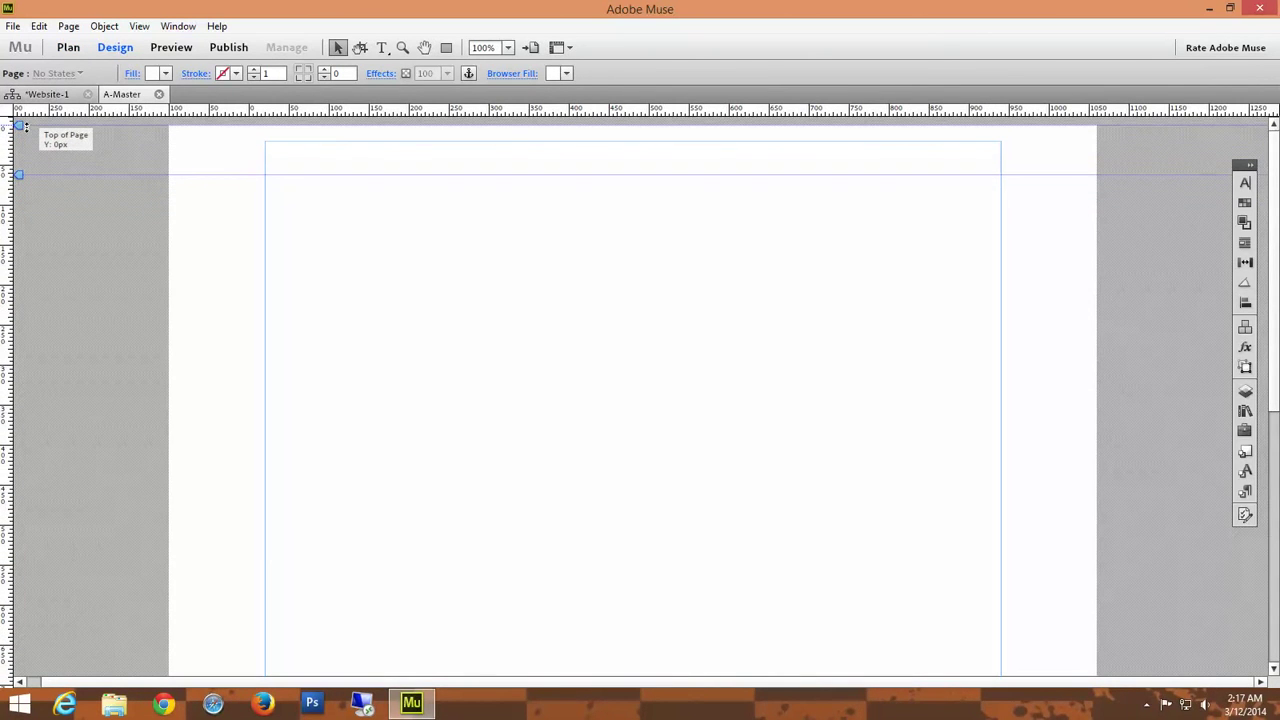
left_click_drag(19, 175, 20, 274)
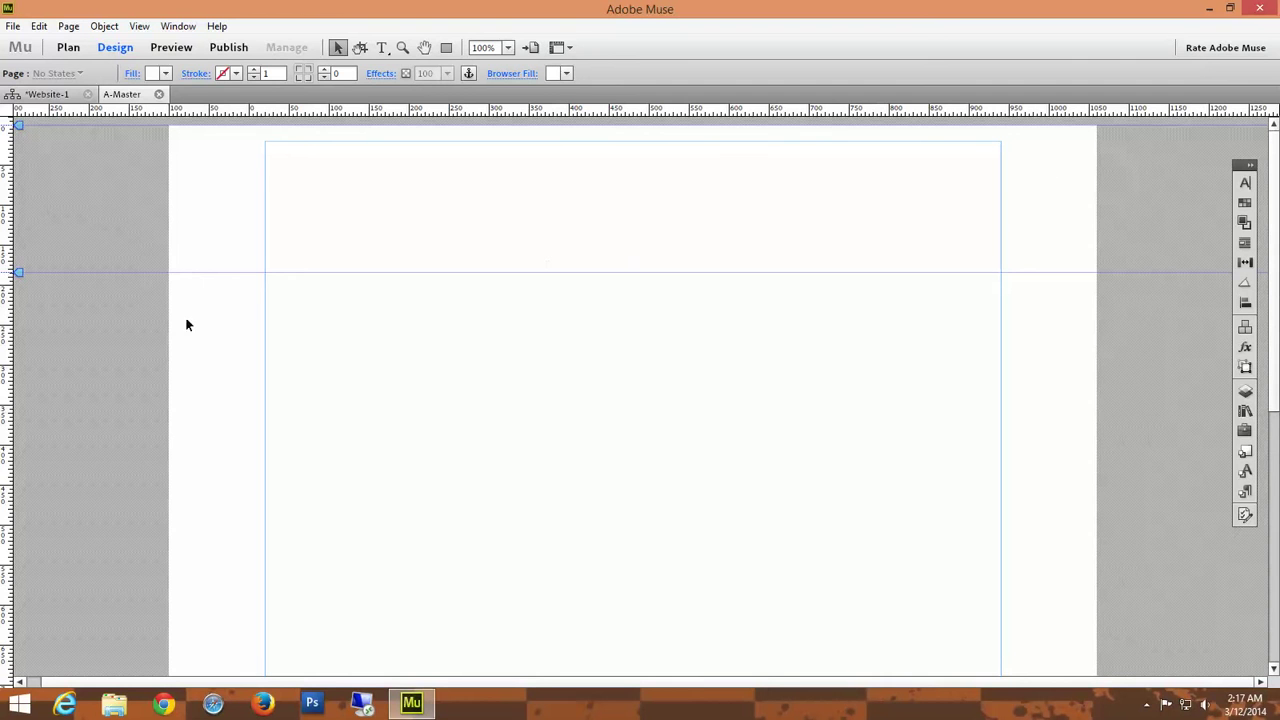
Align the browser-bottom guide with the A-Master page's bottom guide and raise the footer guide to about 230 px above it.
scroll(607, 513, "down", 10)
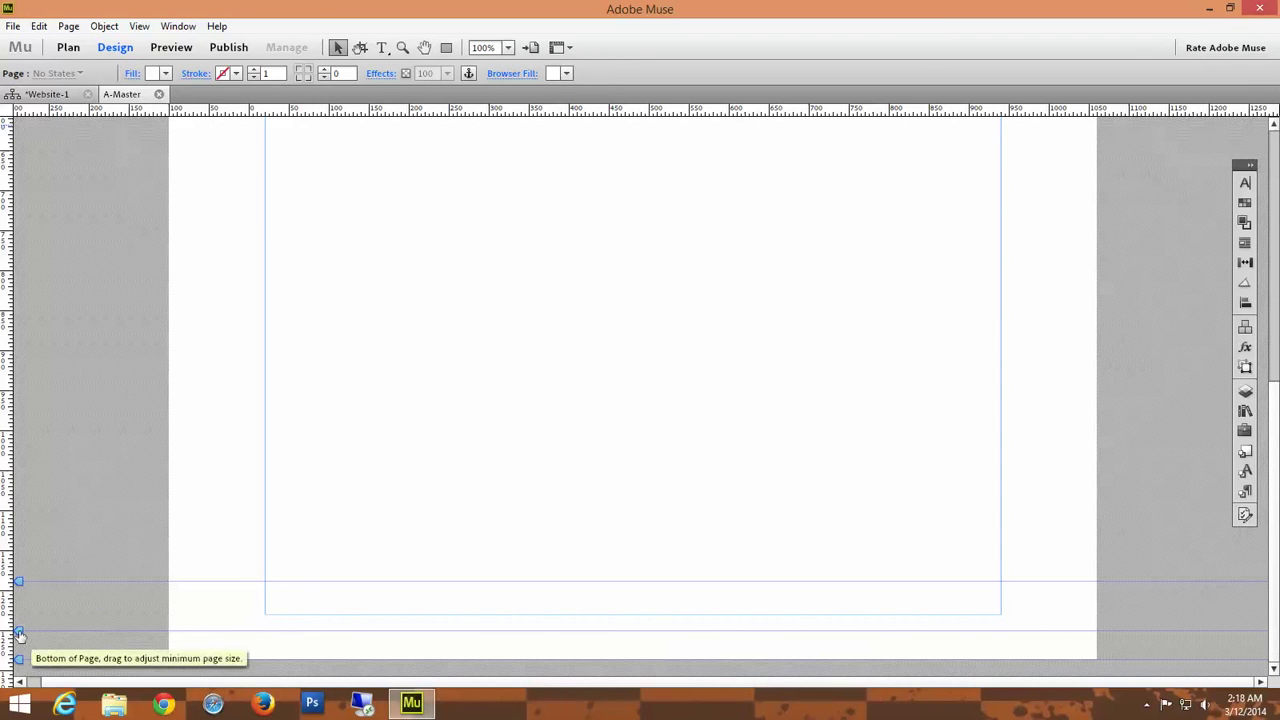
mouse_move(18, 632)
left_mouse_down()
mouse_move(19, 648)
mouse_move(21, 631)
left_mouse_up()
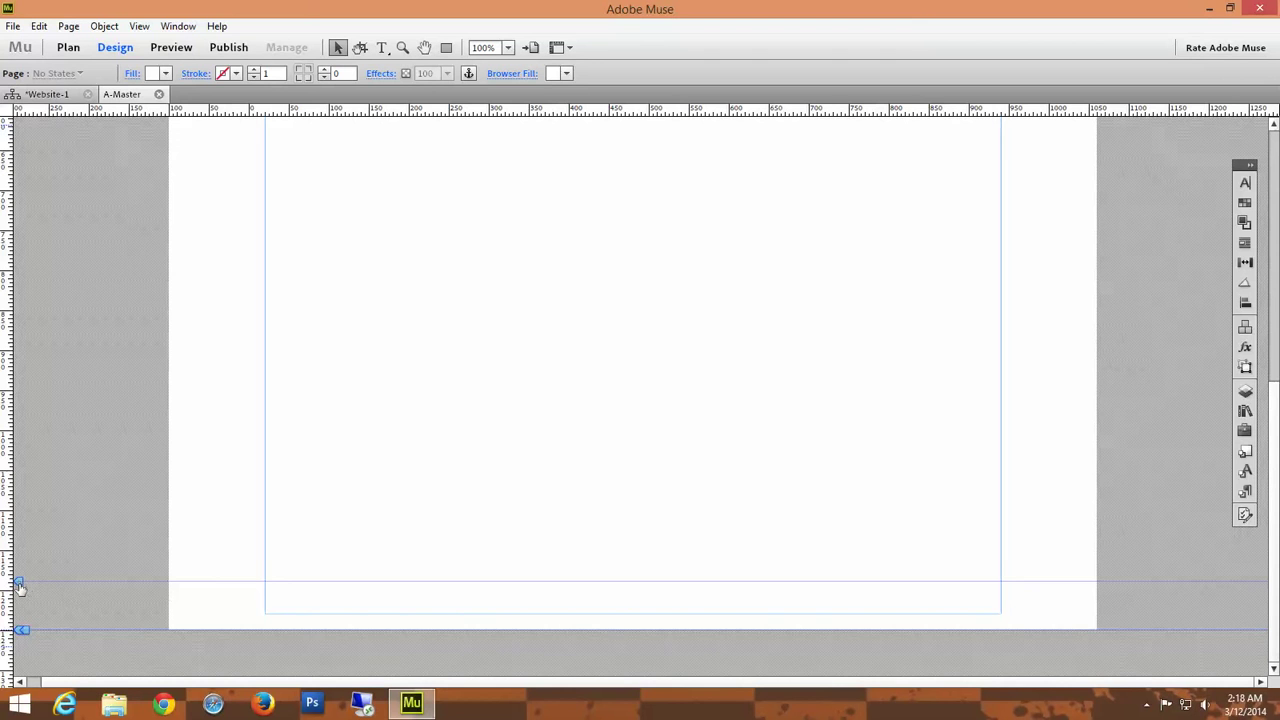
left_click_drag(19, 586, 46, 452)
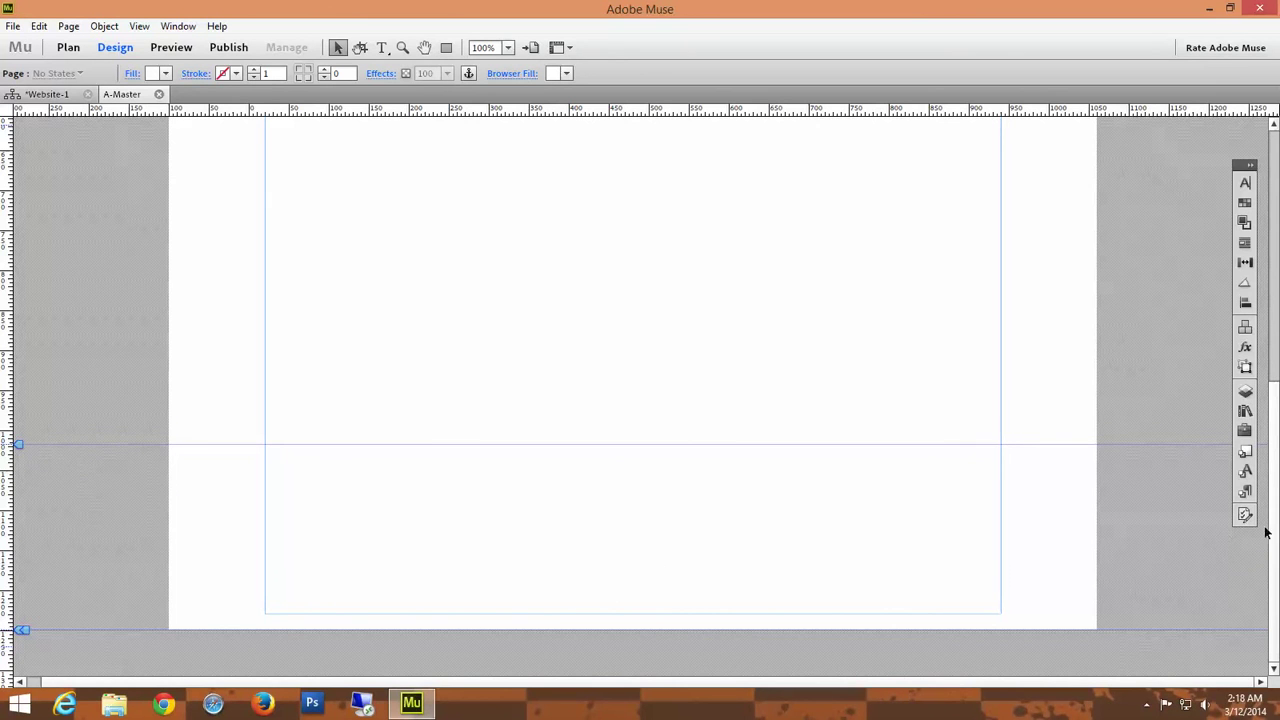
Examine the A-Master page's header, content area and footer along the full page length.
left_click_drag(1275, 517, 1277, 250)
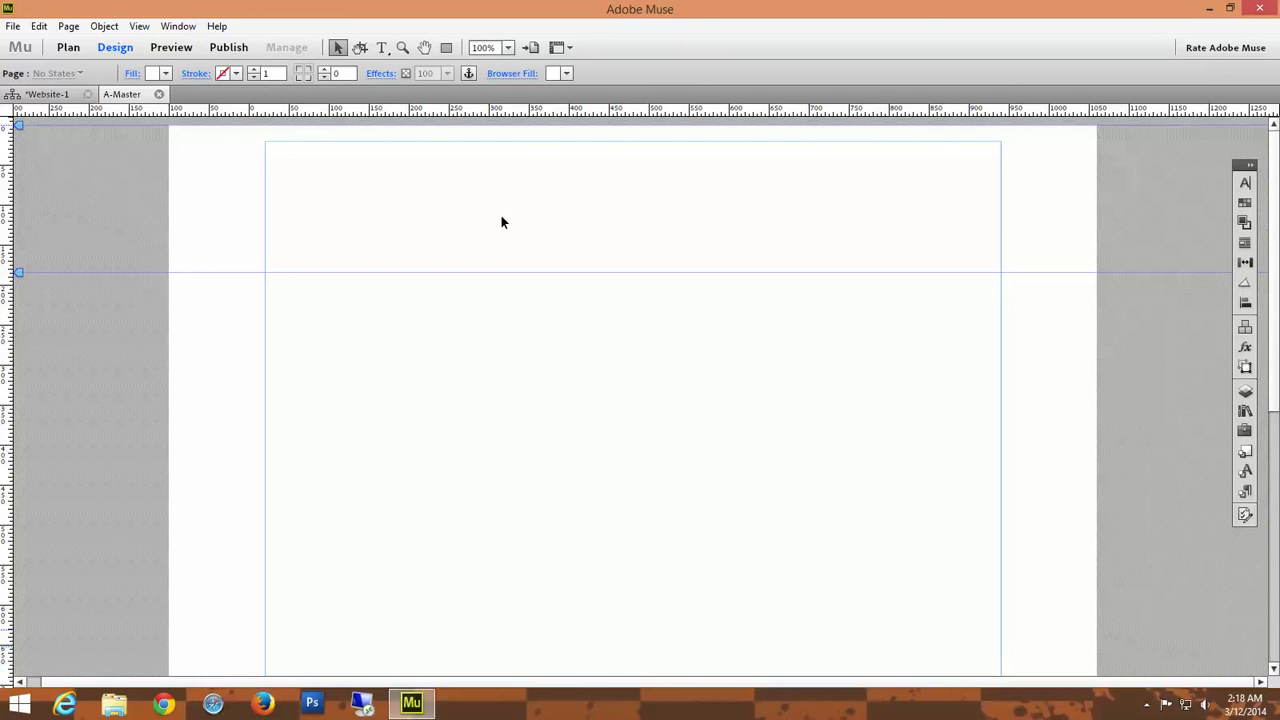
scroll(670, 467, "down", 3)
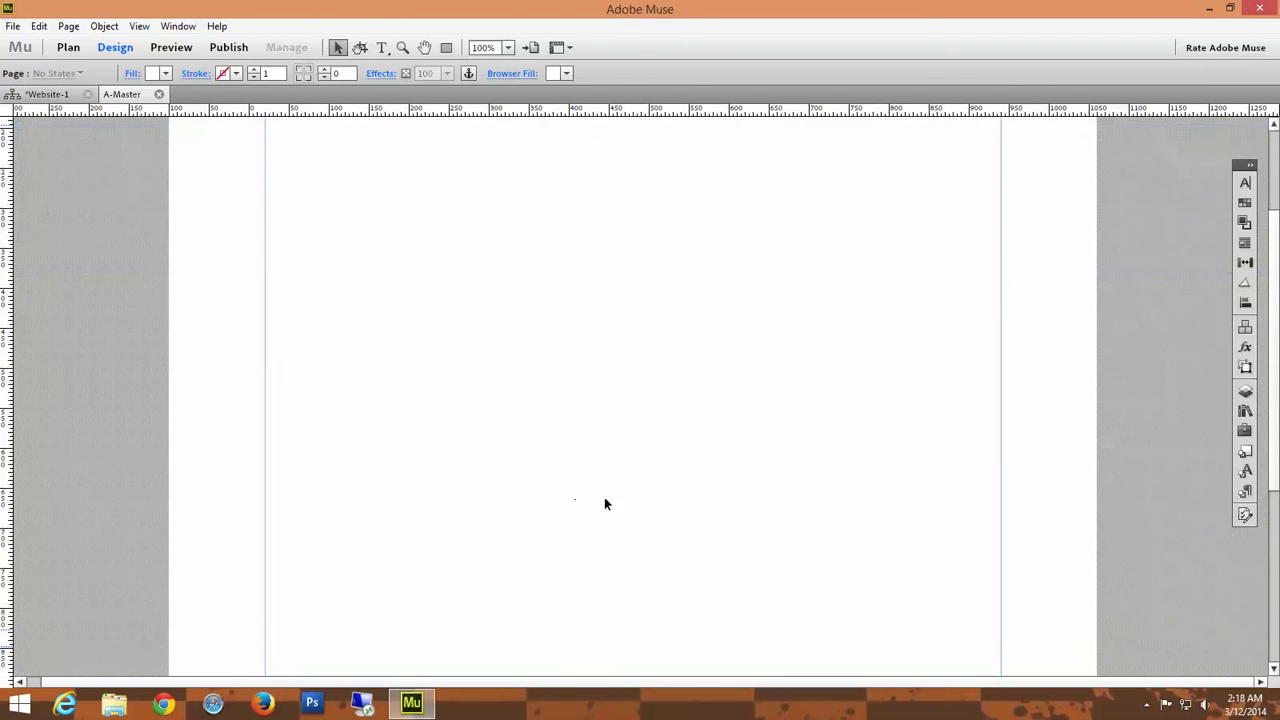
scroll(714, 408, "down", 3)
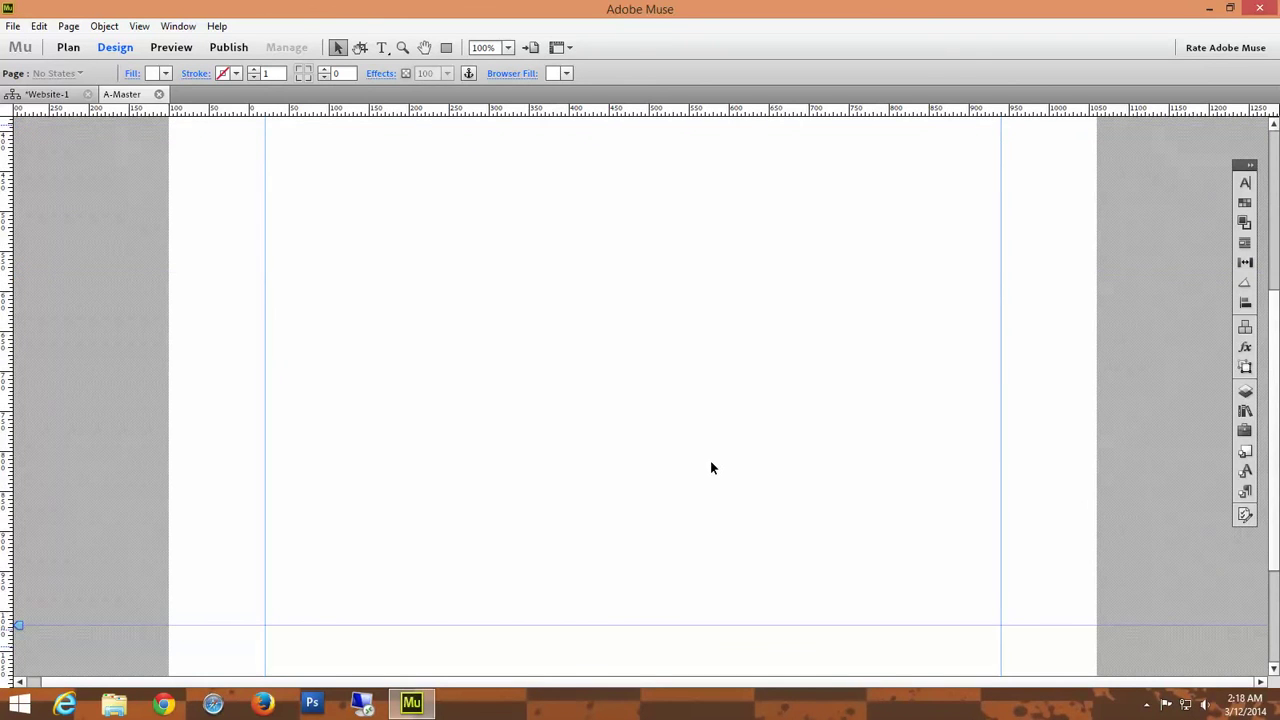
scroll(711, 464, "down", 4)
scroll(697, 482, "up", 3)
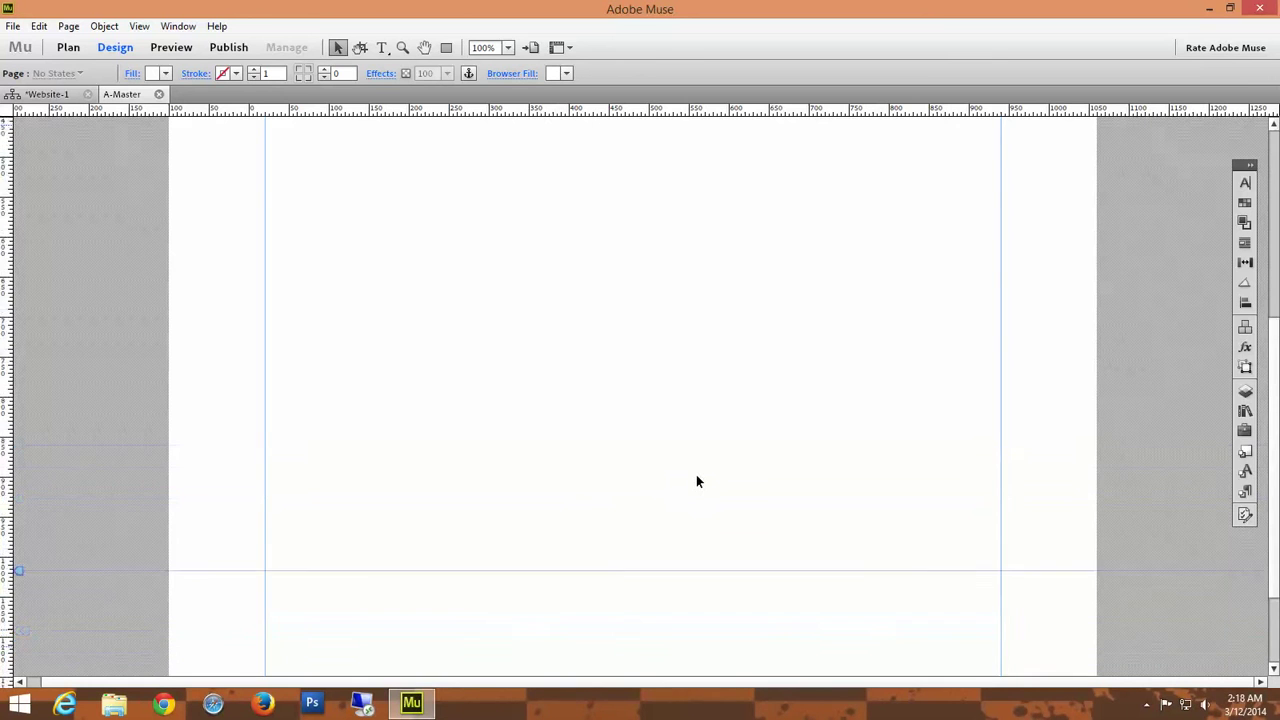
scroll(697, 481, "up", 7)
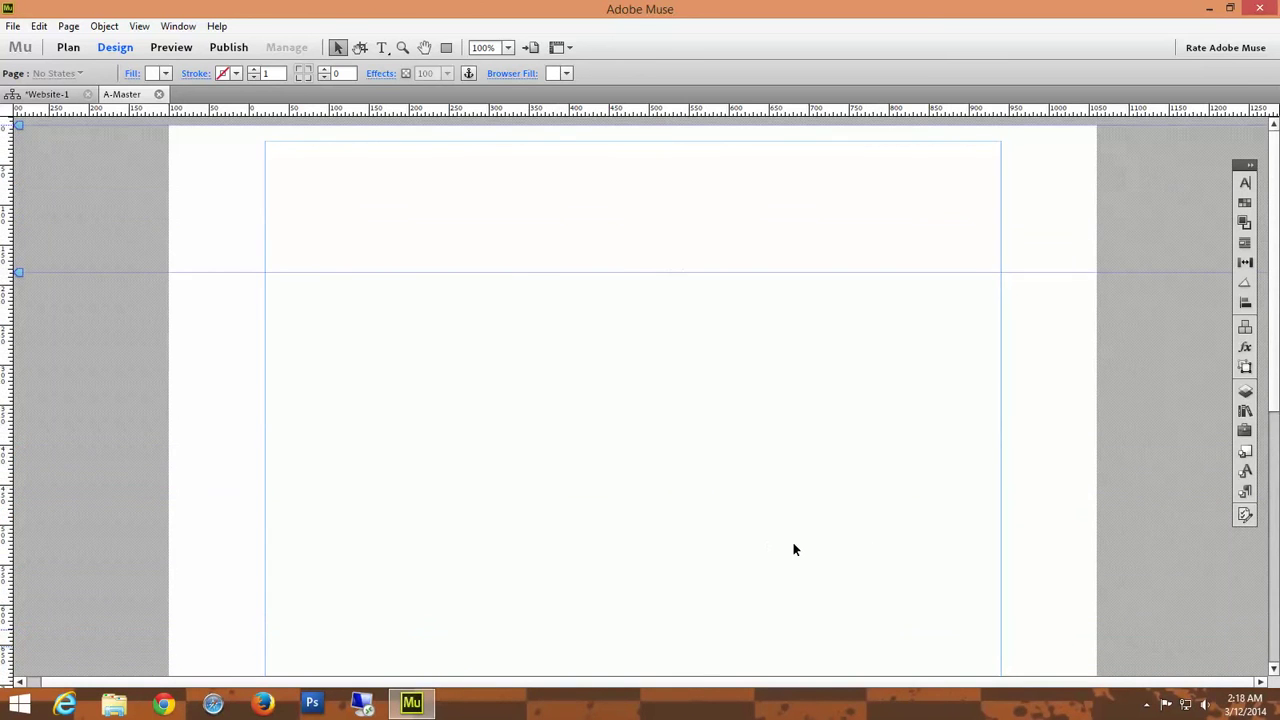
scroll(624, 504, "down", 2)
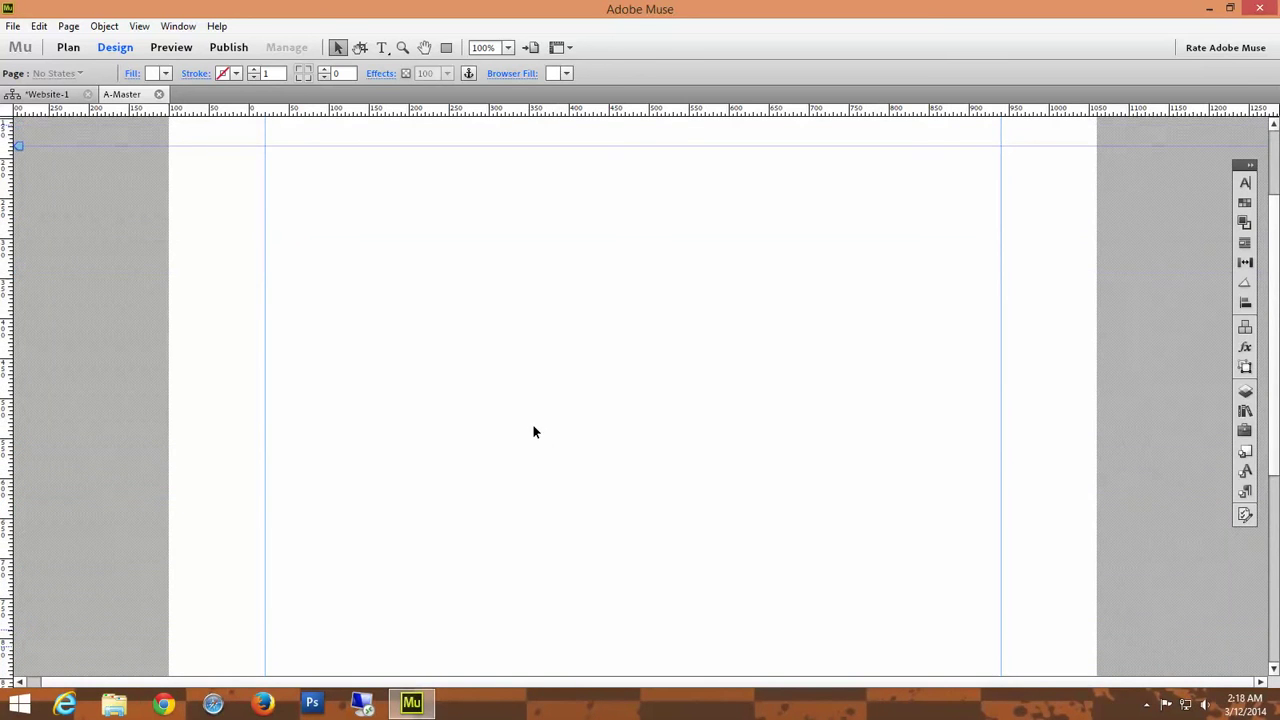
scroll(532, 430, "up", 3)
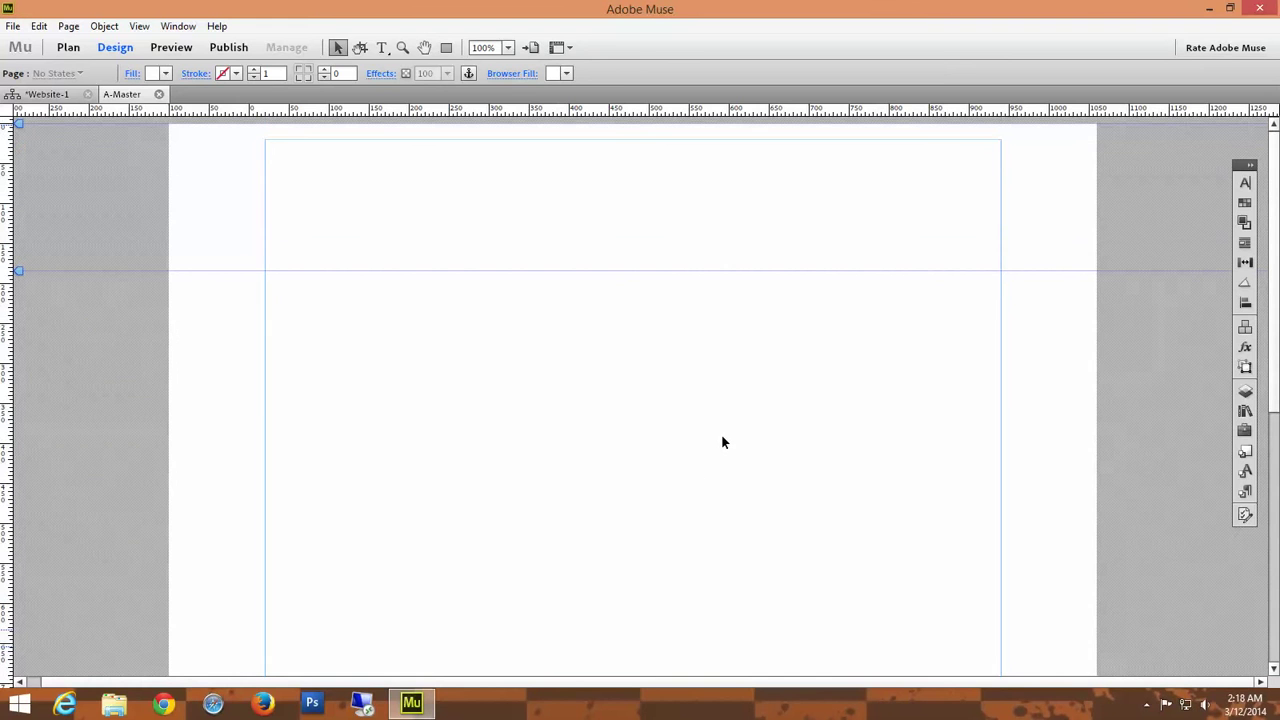
Expand the floating panel group and place it along the right side of the A-Master workspace.
left_click(1253, 166)
left_click(1253, 166)
left_click_drag(1253, 166, 1157, 8)
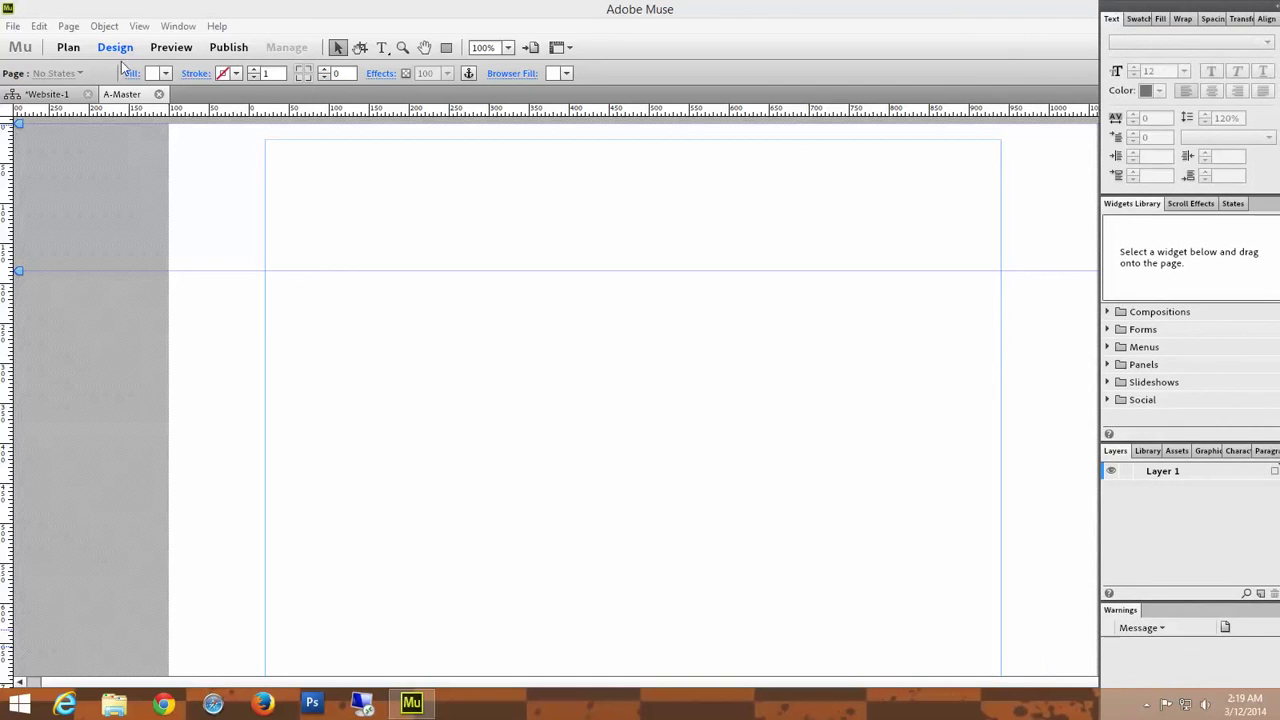
left_click(53, 95)
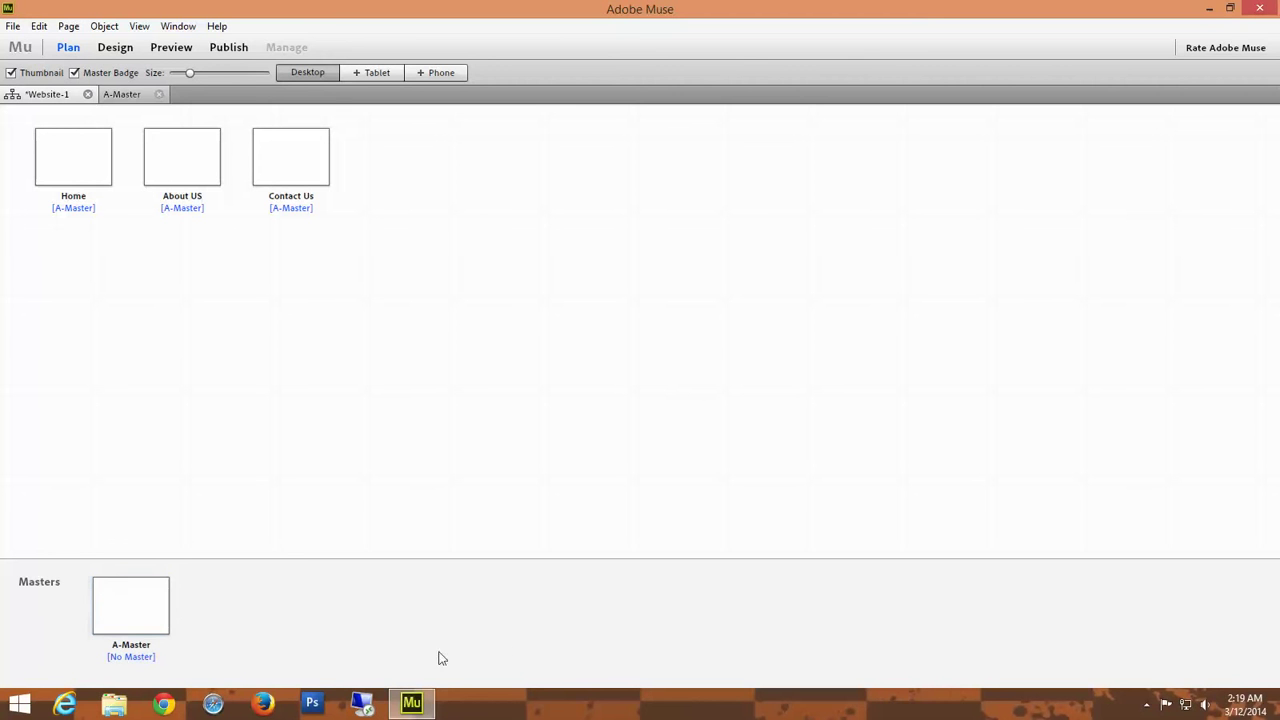
left_click(414, 703)
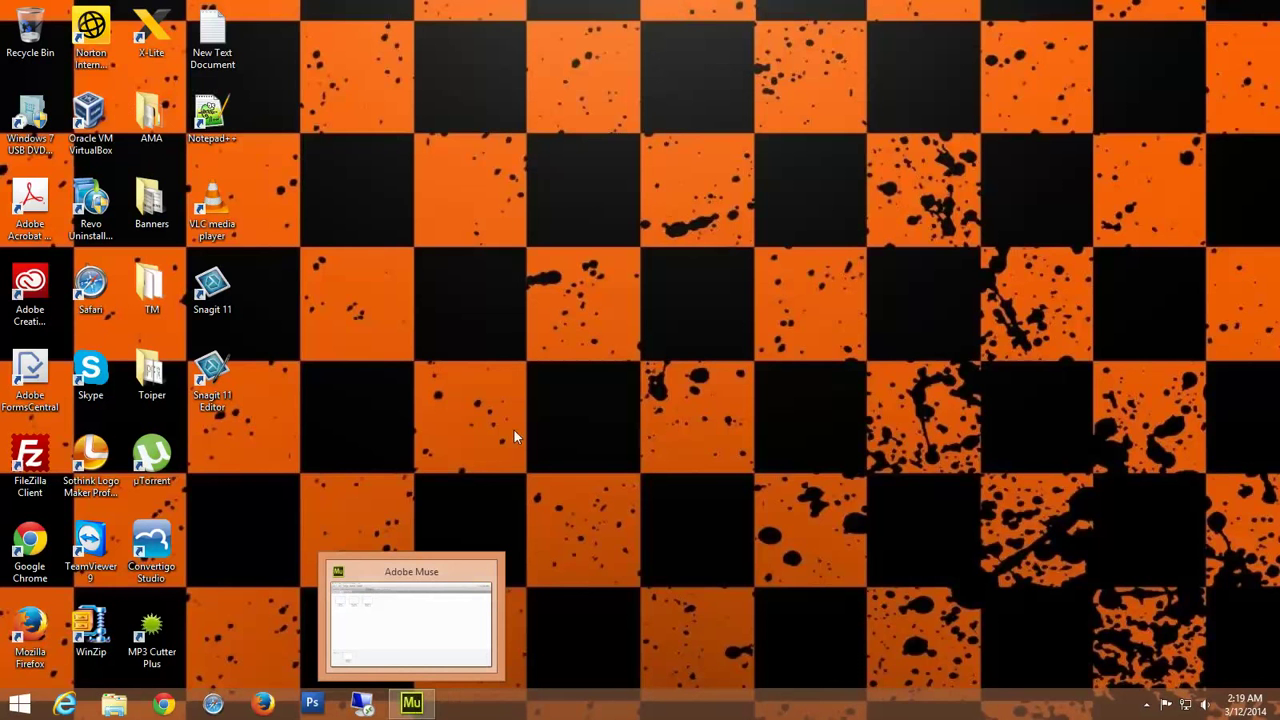
left_click(412, 703)
left_click(124, 95)
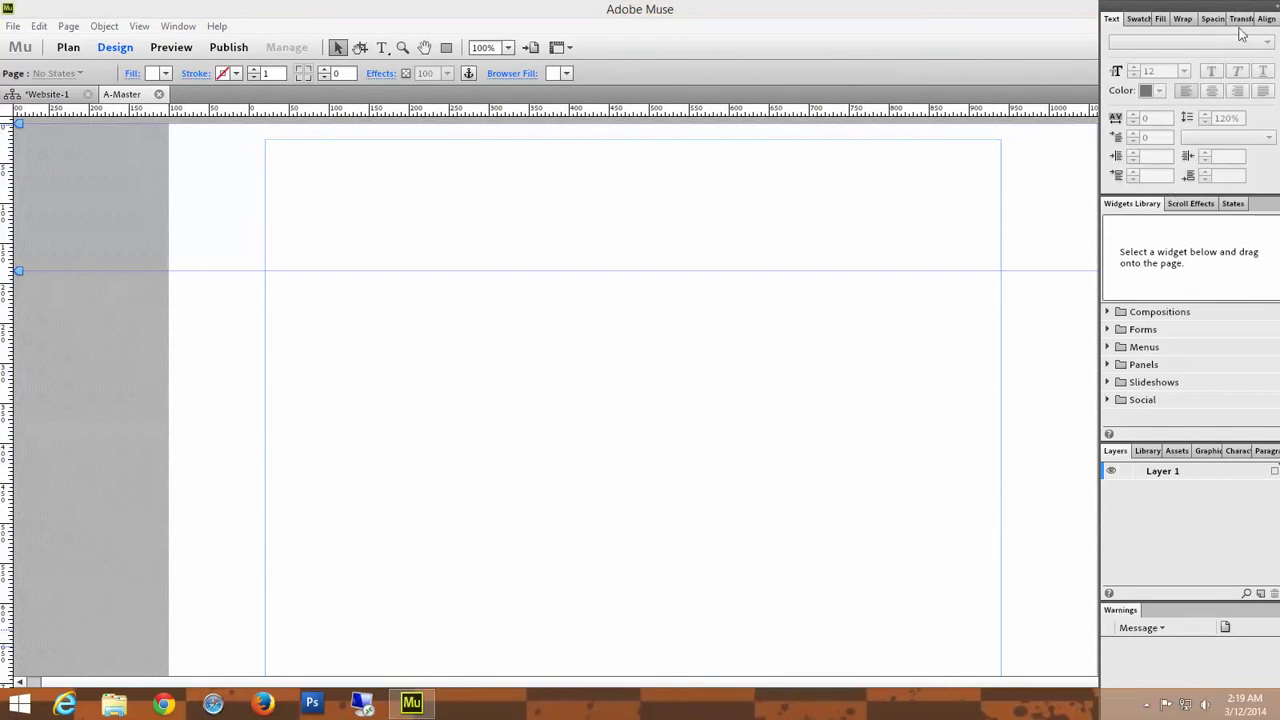
Move the panel group off the window controls, then switch from Adobe Muse to Sothink Logo Maker Professional.
left_click_drag(1203, 8, 1212, 33)
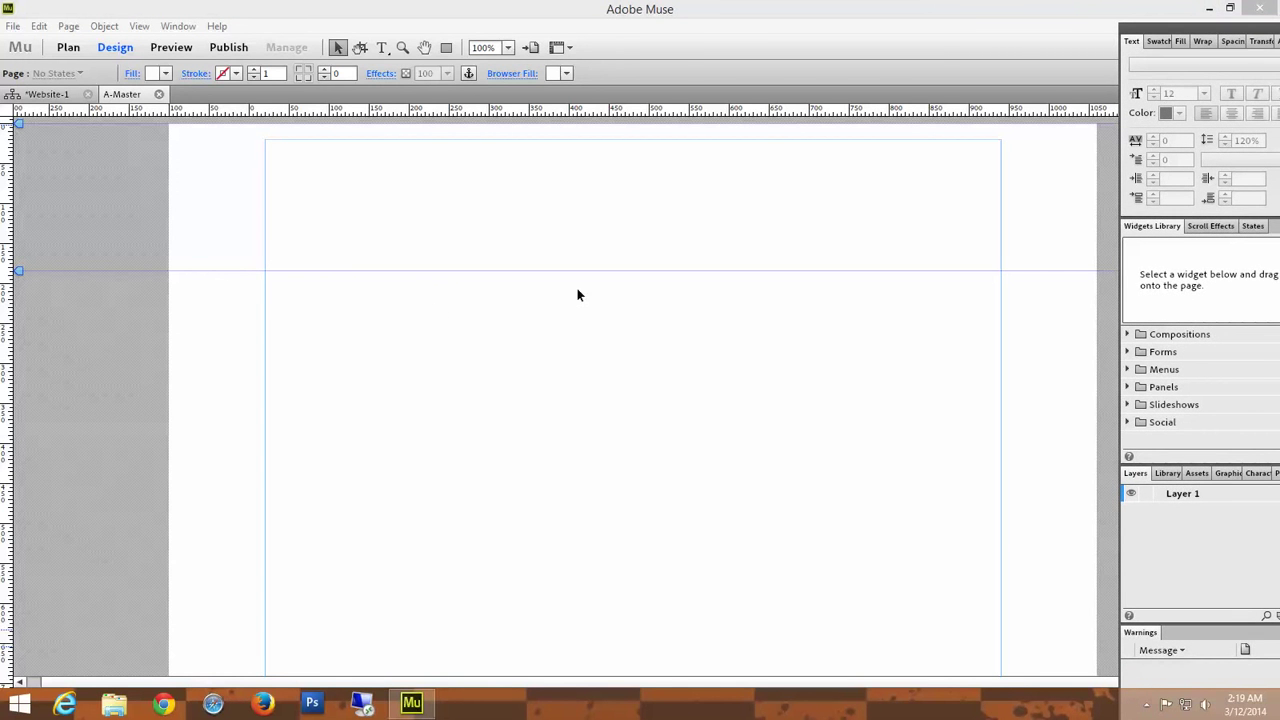
left_click(1209, 8)
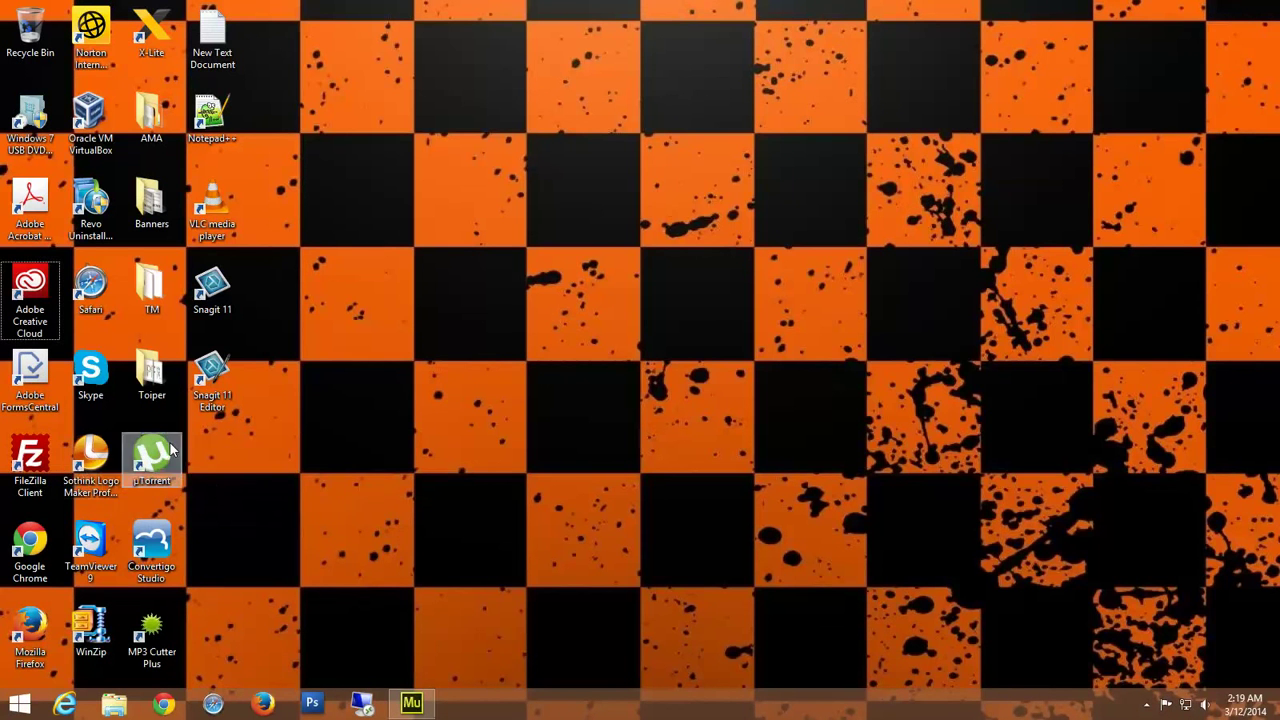
left_click(97, 458)
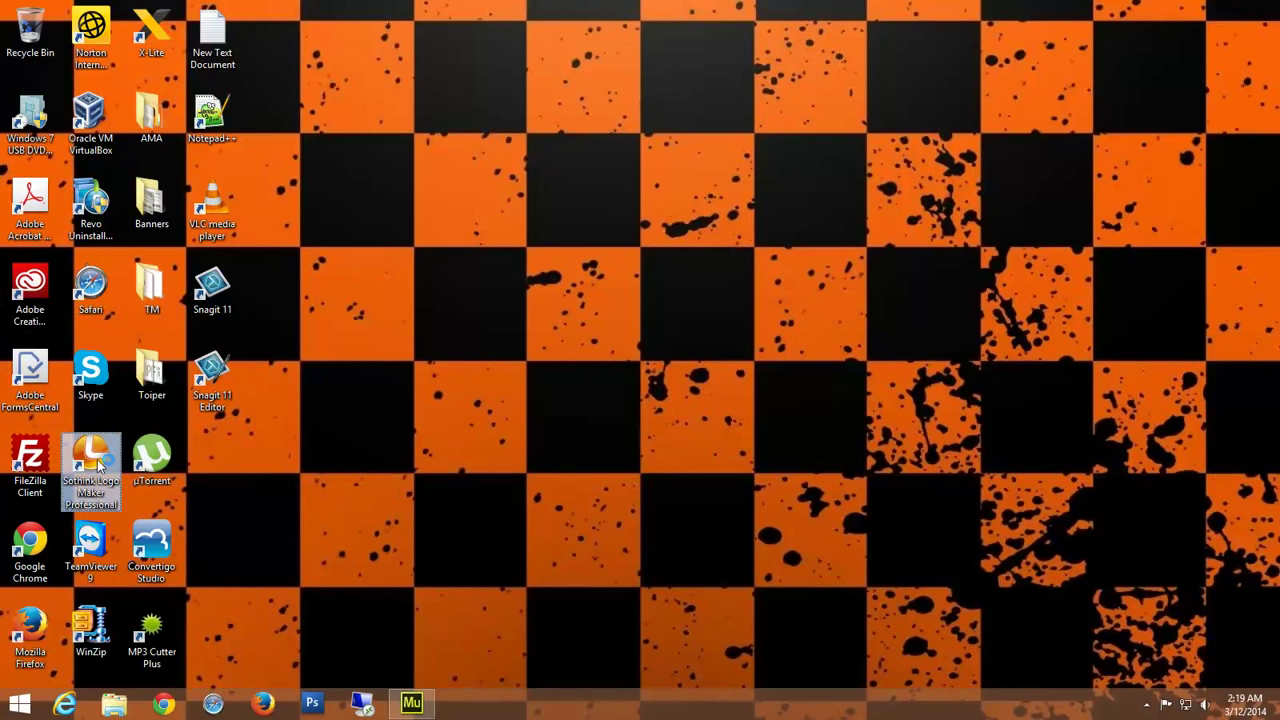
double_click(97, 458)
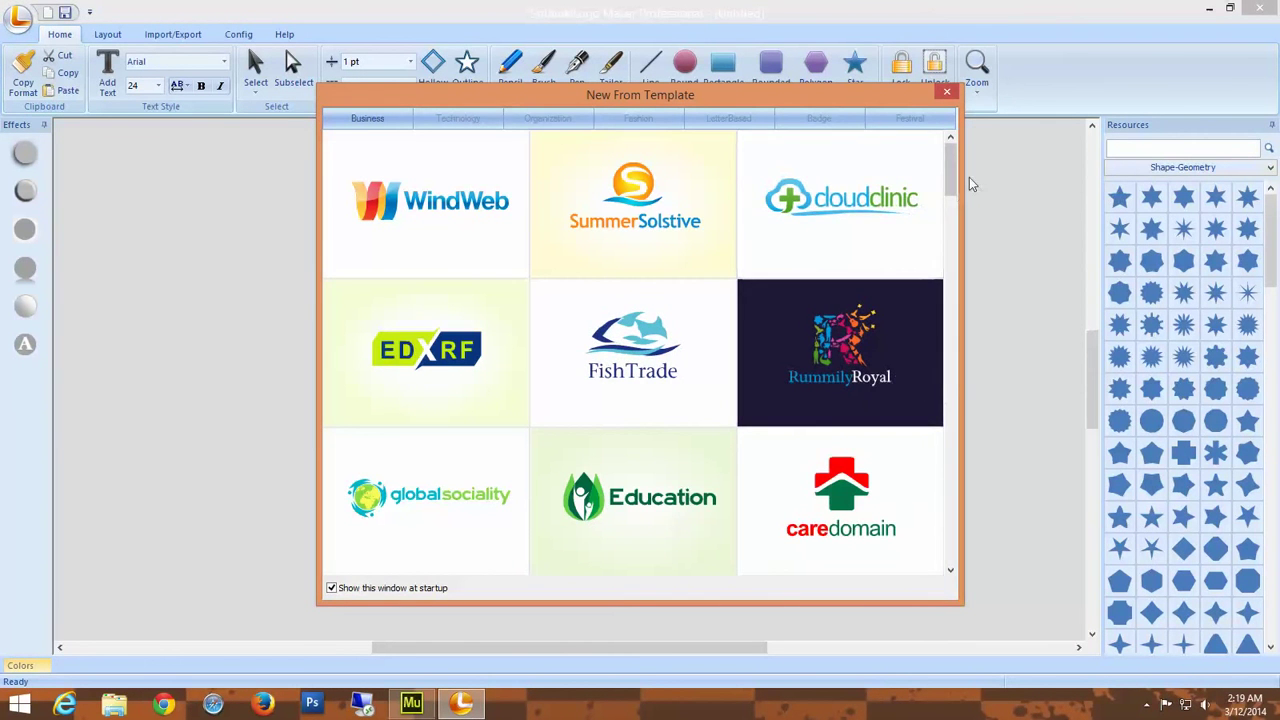
Browse the Business logo templates and create a new logo from the cloudclinic template.
mouse_move(953, 165)
left_mouse_down()
mouse_move(956, 332)
mouse_move(958, 156)
left_mouse_up()
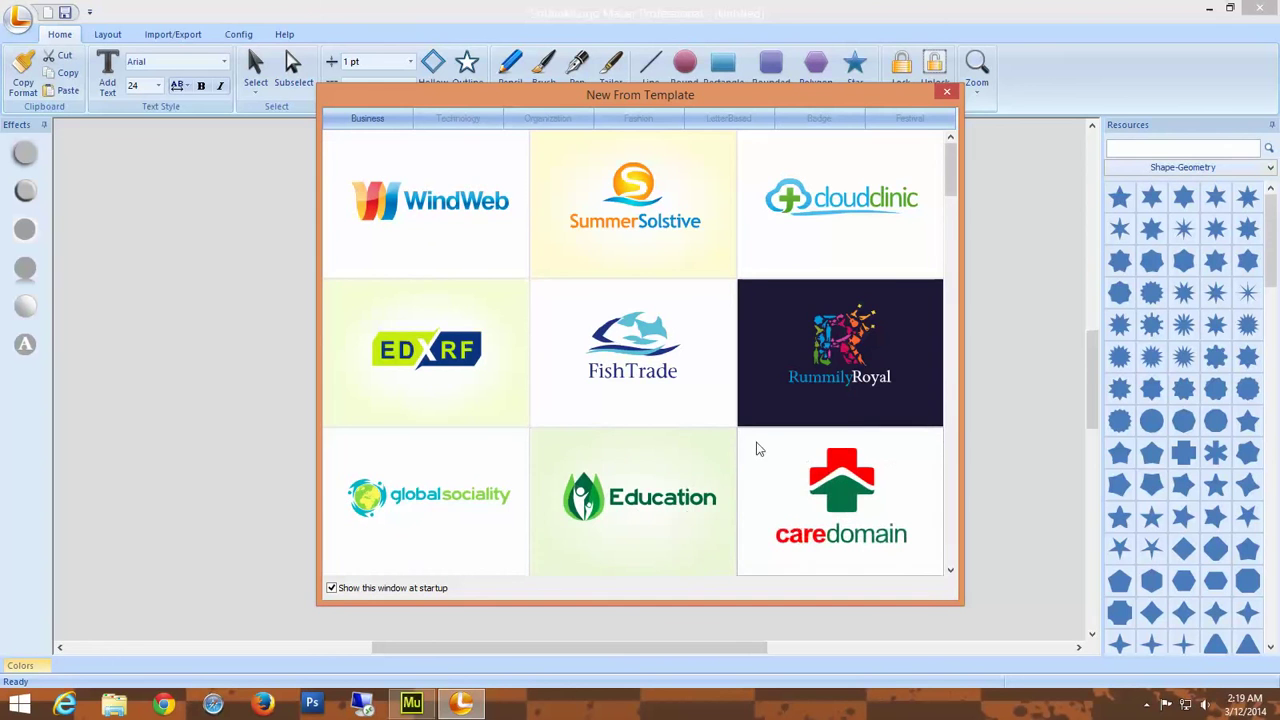
scroll(754, 449, "down", 3)
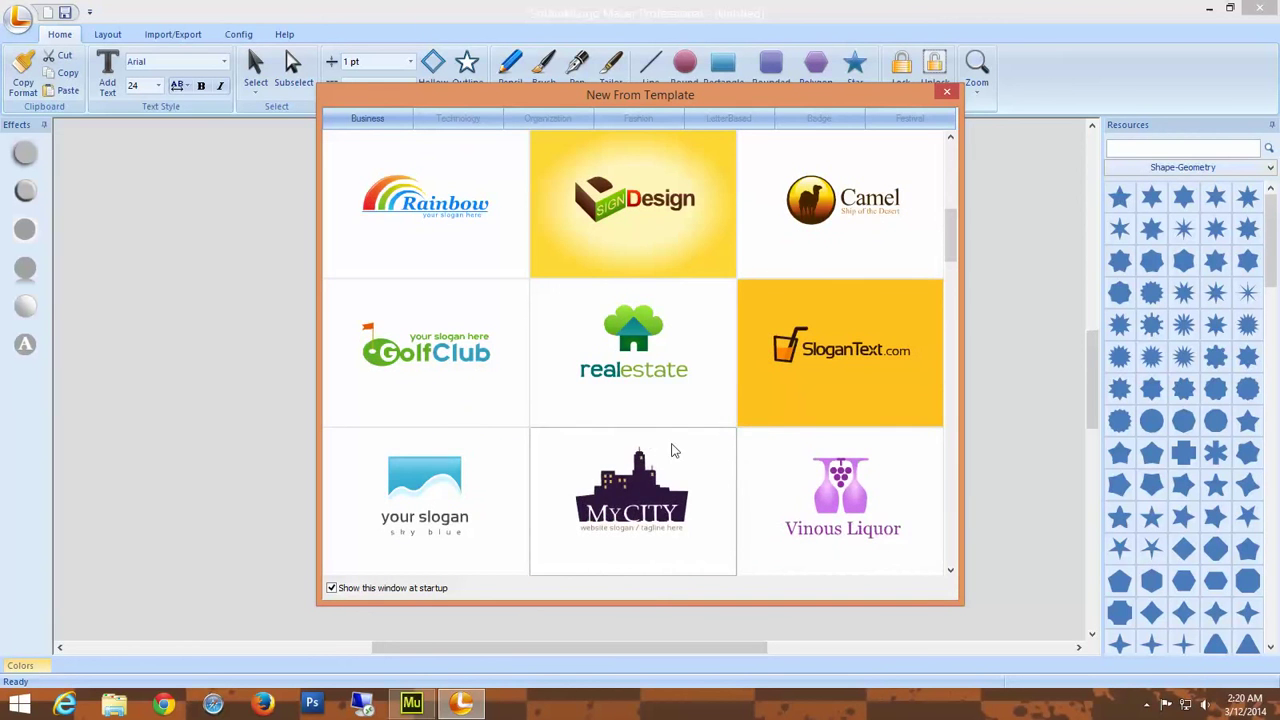
scroll(672, 451, "down", 8)
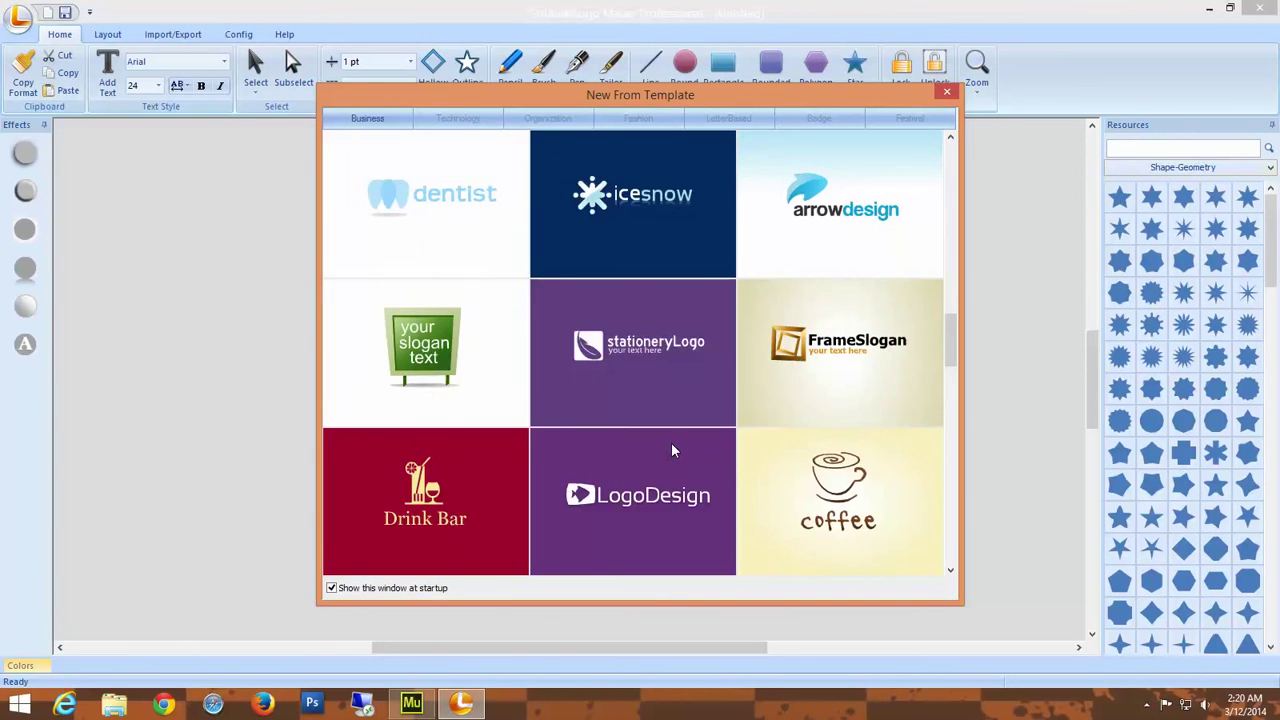
scroll(672, 451, "down", 3)
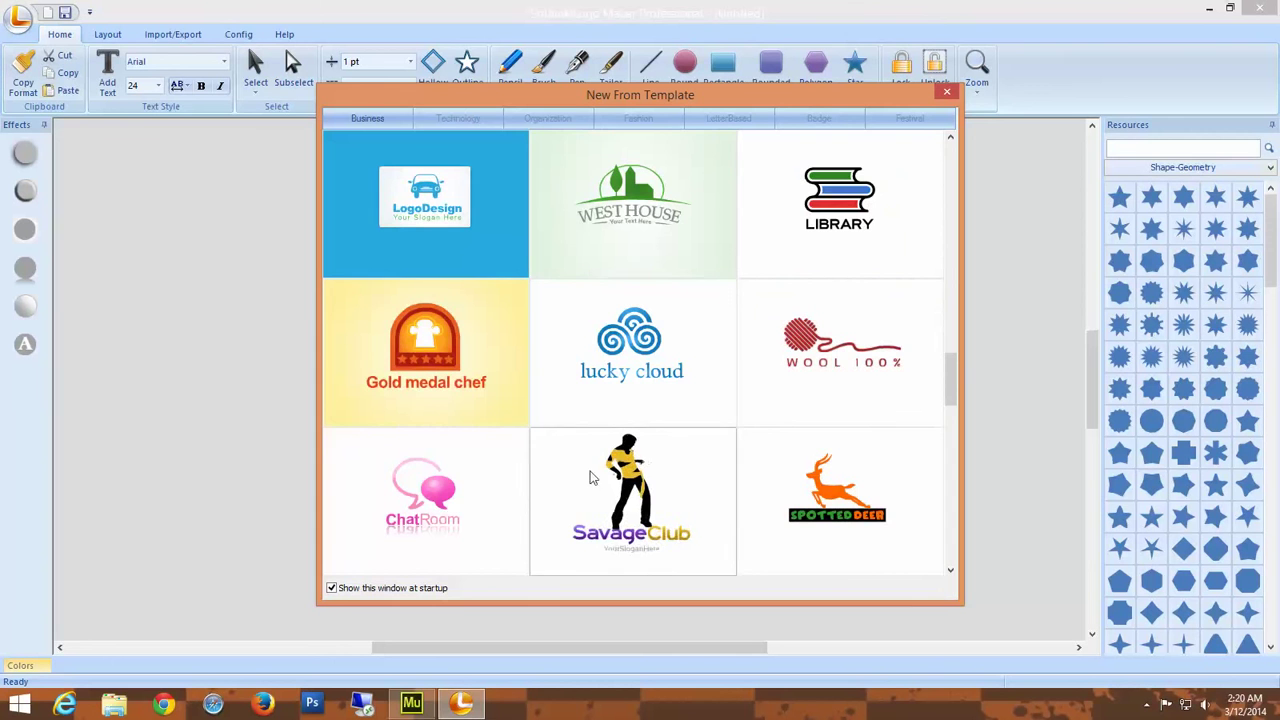
scroll(800, 497, "down", 3)
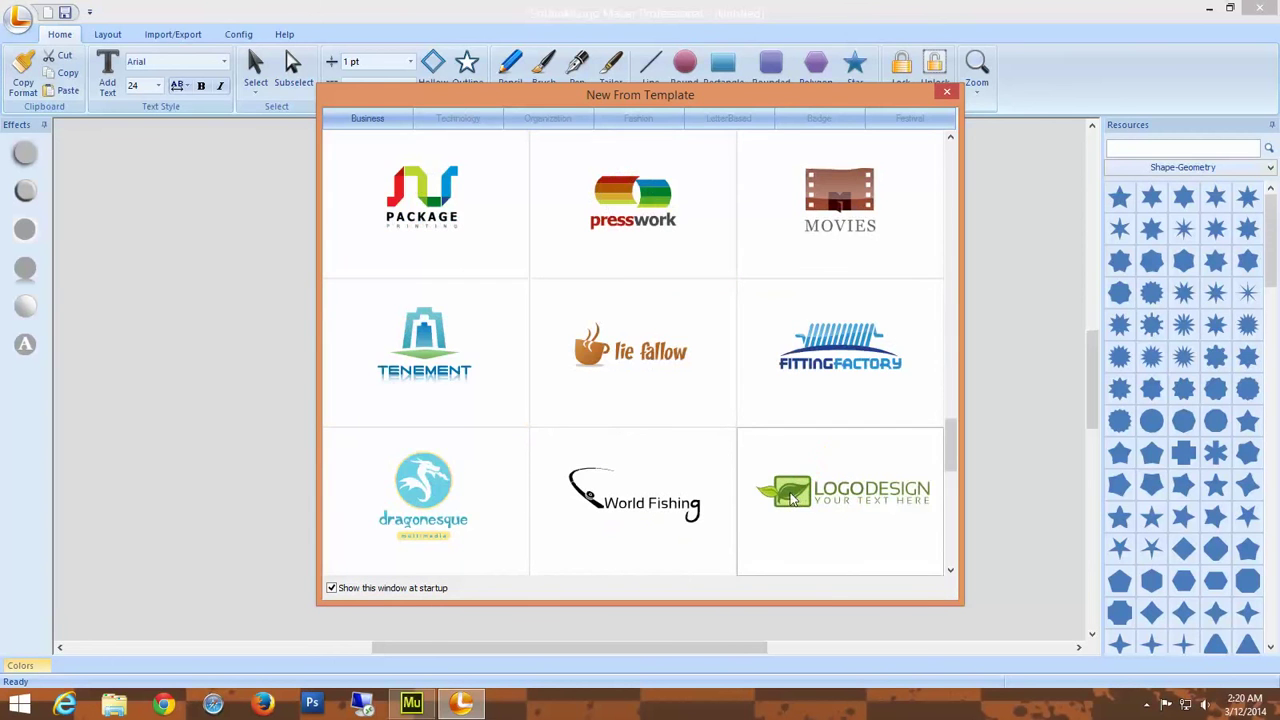
scroll(770, 500, "down", 8)
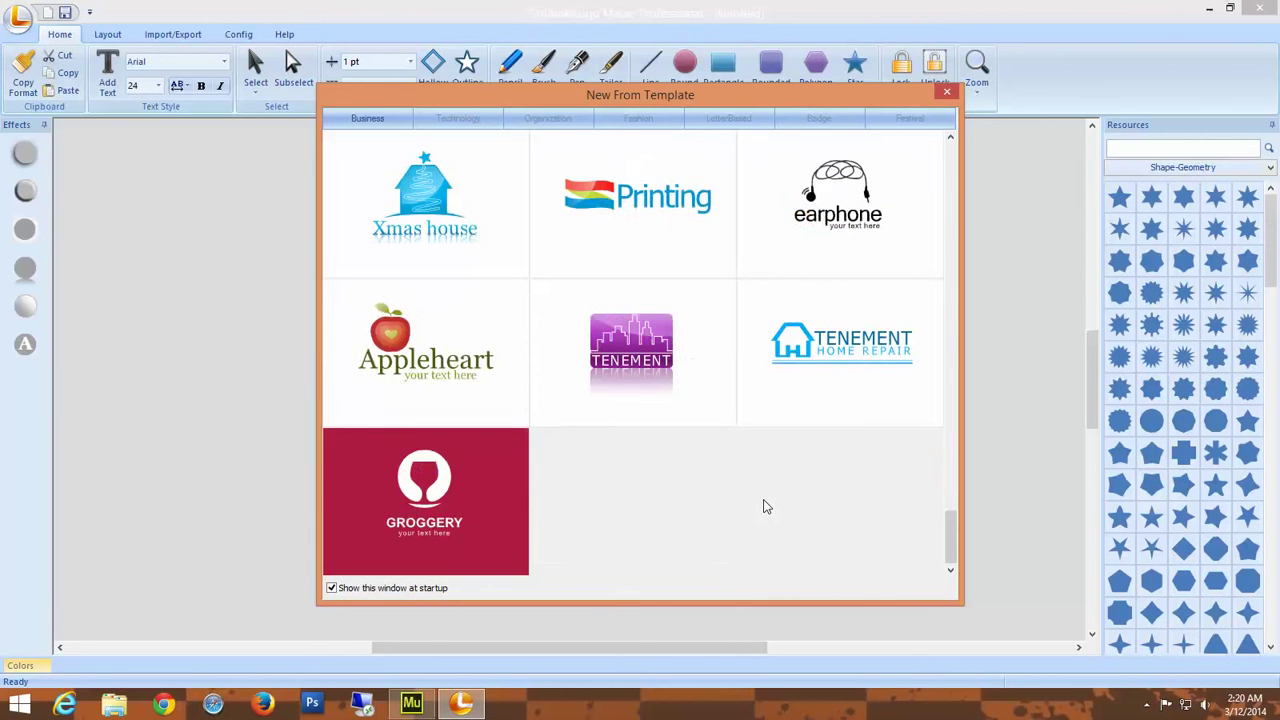
scroll(763, 507, "up", 12)
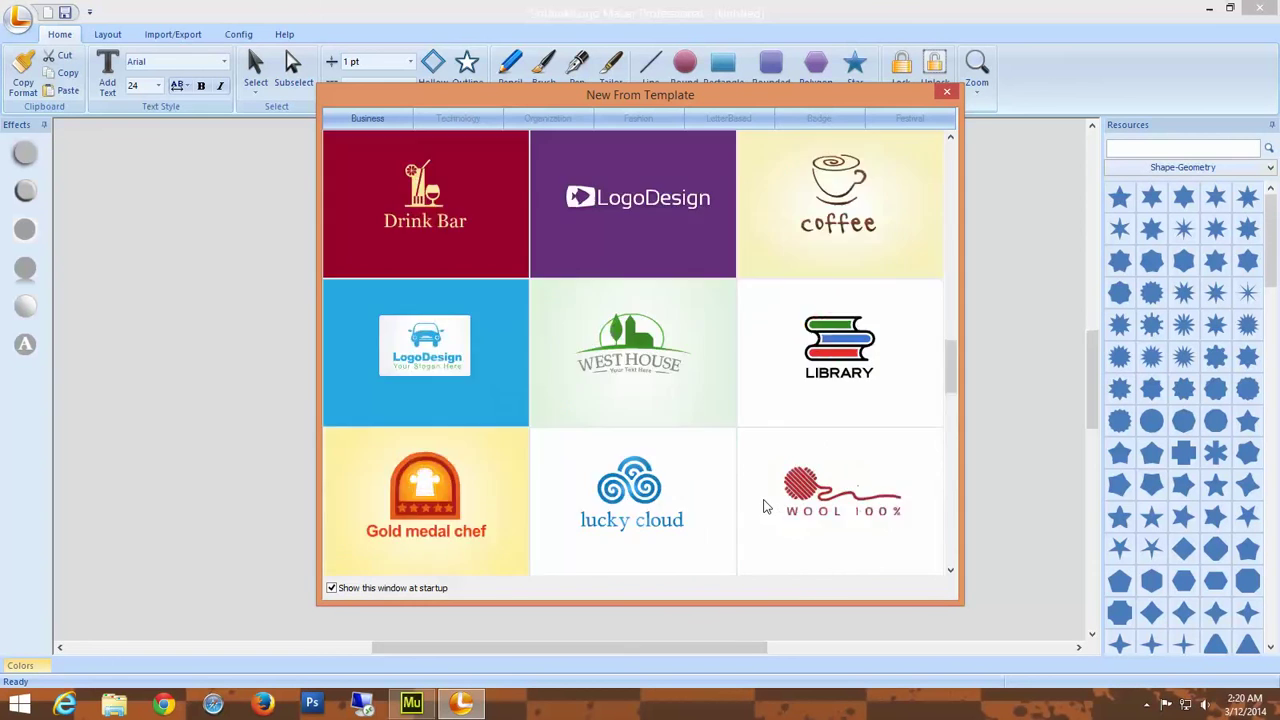
scroll(763, 507, "up", 8)
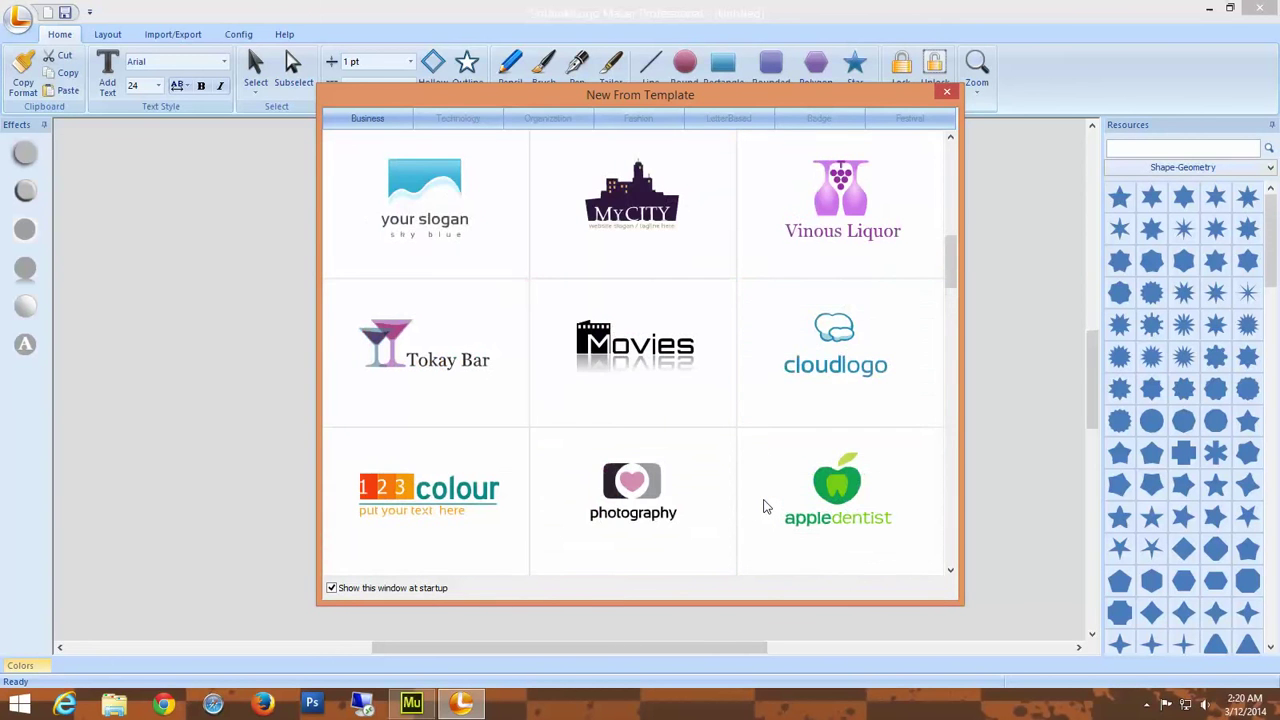
scroll(763, 507, "up", 3)
scroll(763, 507, "up", 4)
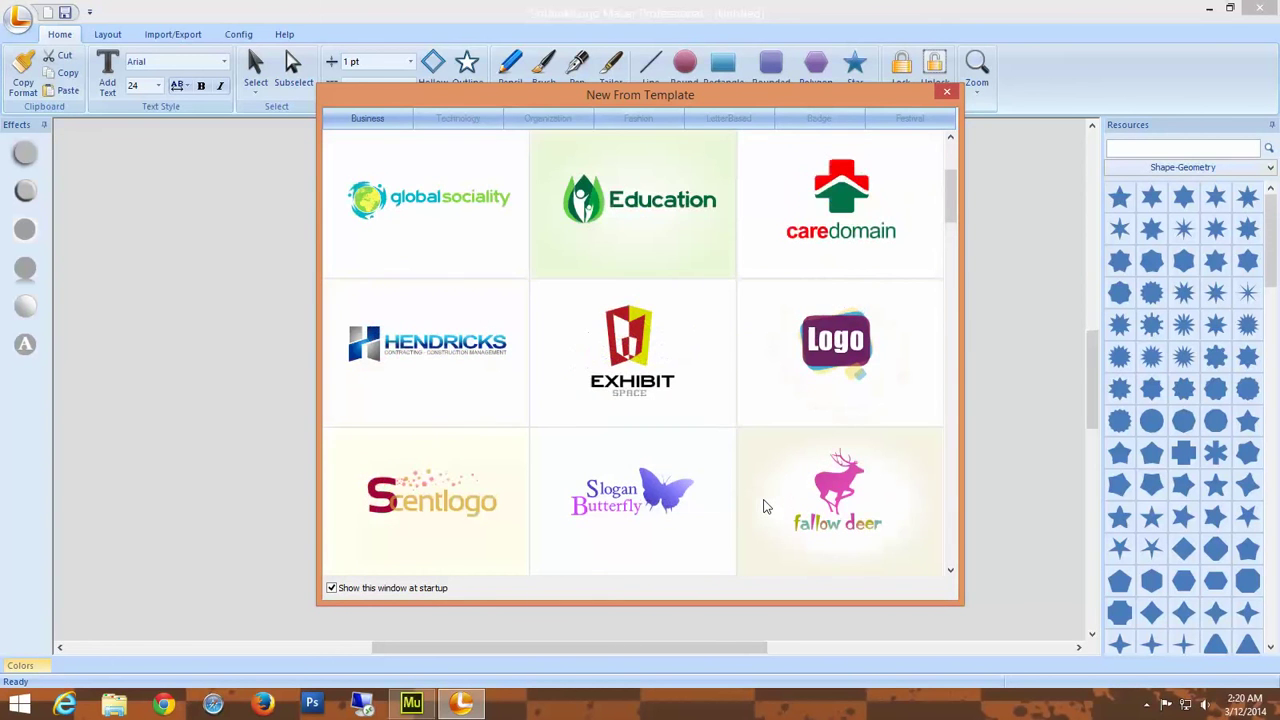
scroll(763, 507, "up", 3)
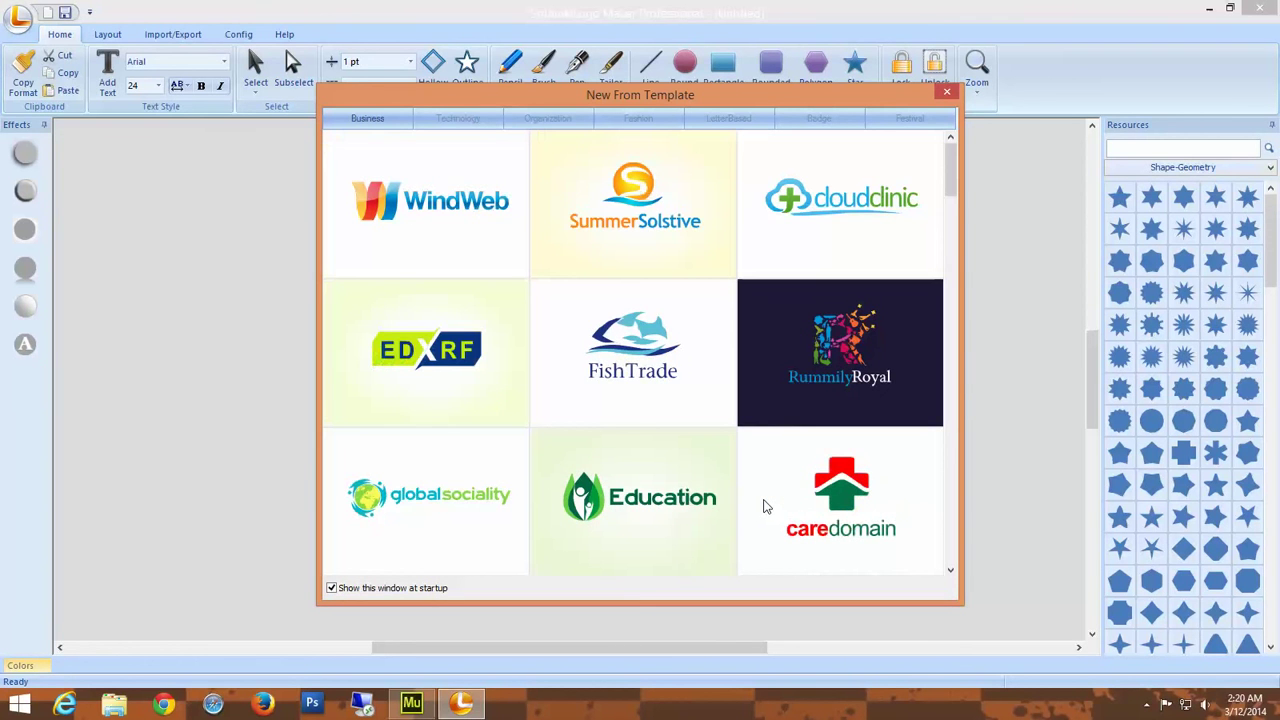
double_click(851, 201)
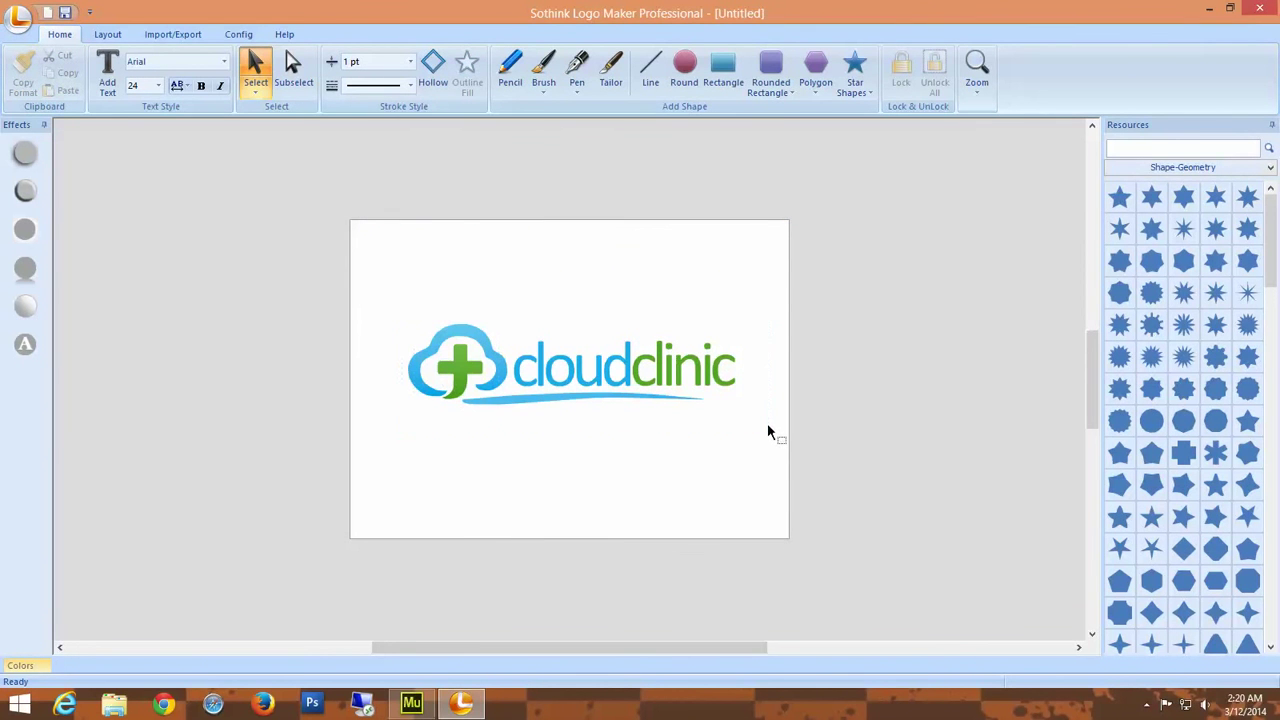
Move the whole cloudclinic logo artwork into the upper-left corner of the canvas.
left_click(673, 415)
left_click_drag(566, 384, 512, 287)
left_click(595, 430)
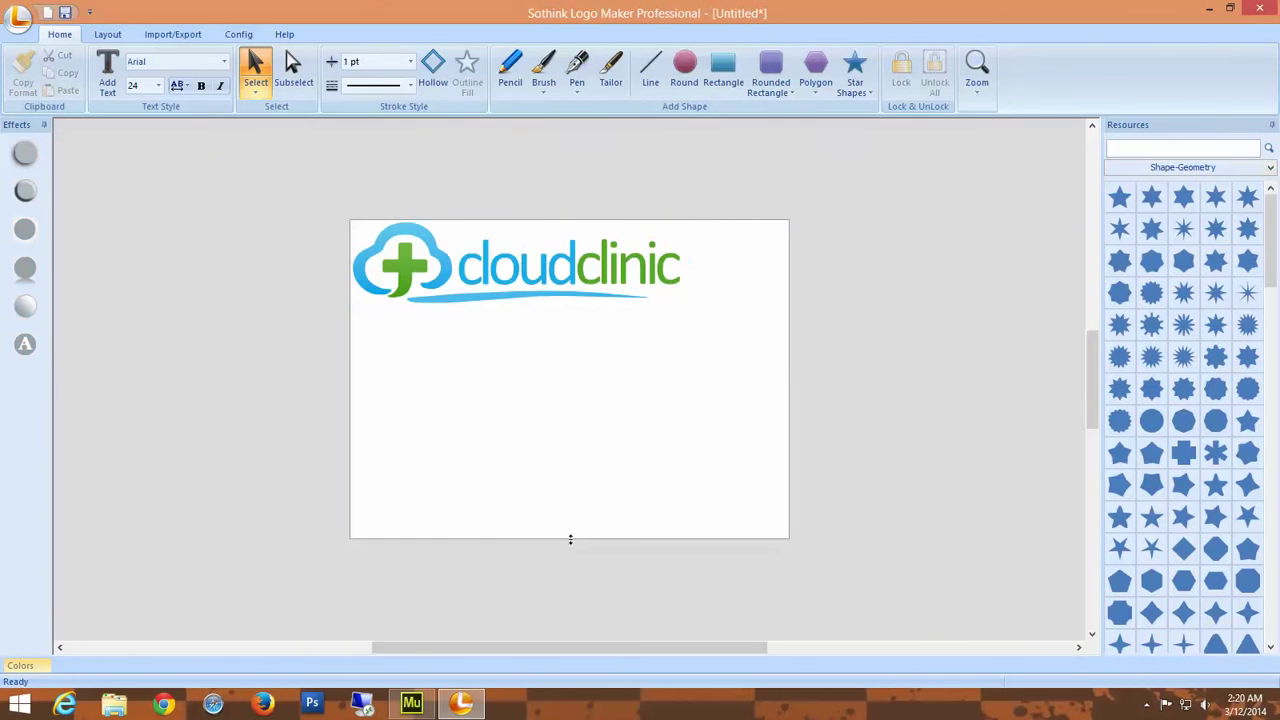
Reduce the canvas height and width to fit tightly around the cloudclinic logo.
left_click_drag(570, 540, 595, 307)
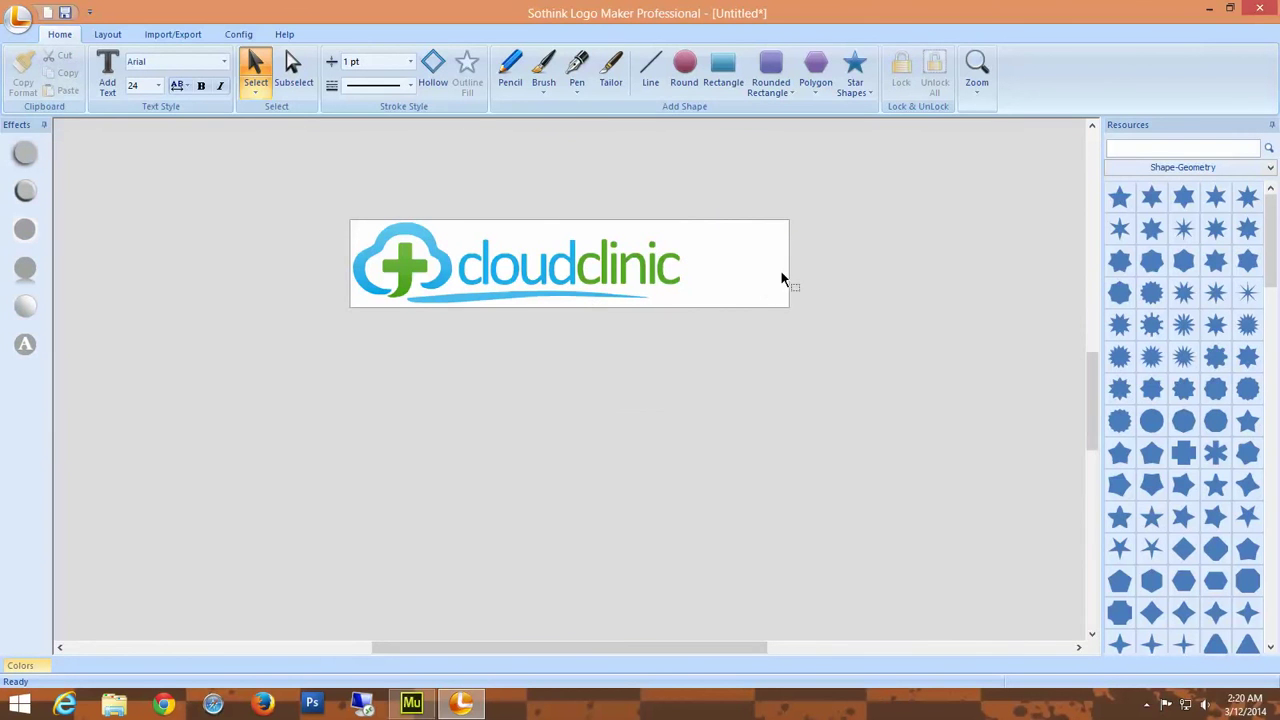
left_click_drag(709, 280, 683, 308)
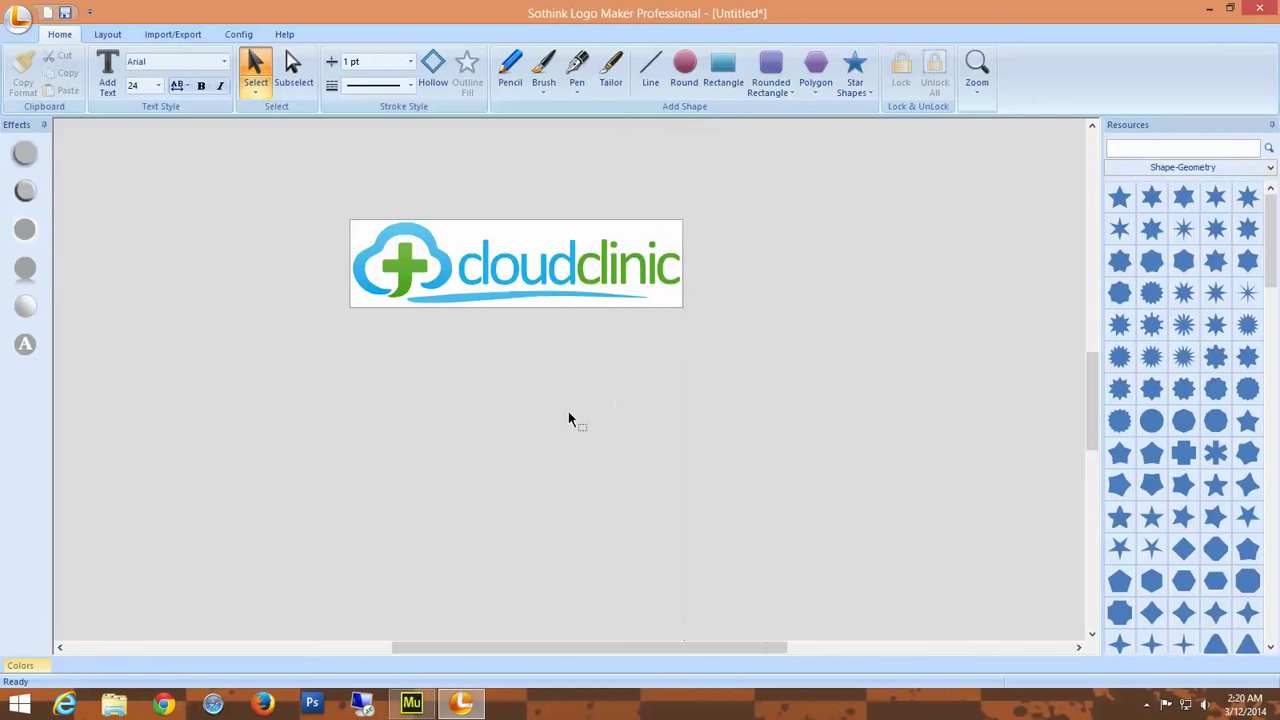
Start exporting the cloudclinic logo as a transparent PNG for web, sized 371 pixels wide by 99 pixels high.
left_click(20, 18)
left_click(97, 234)
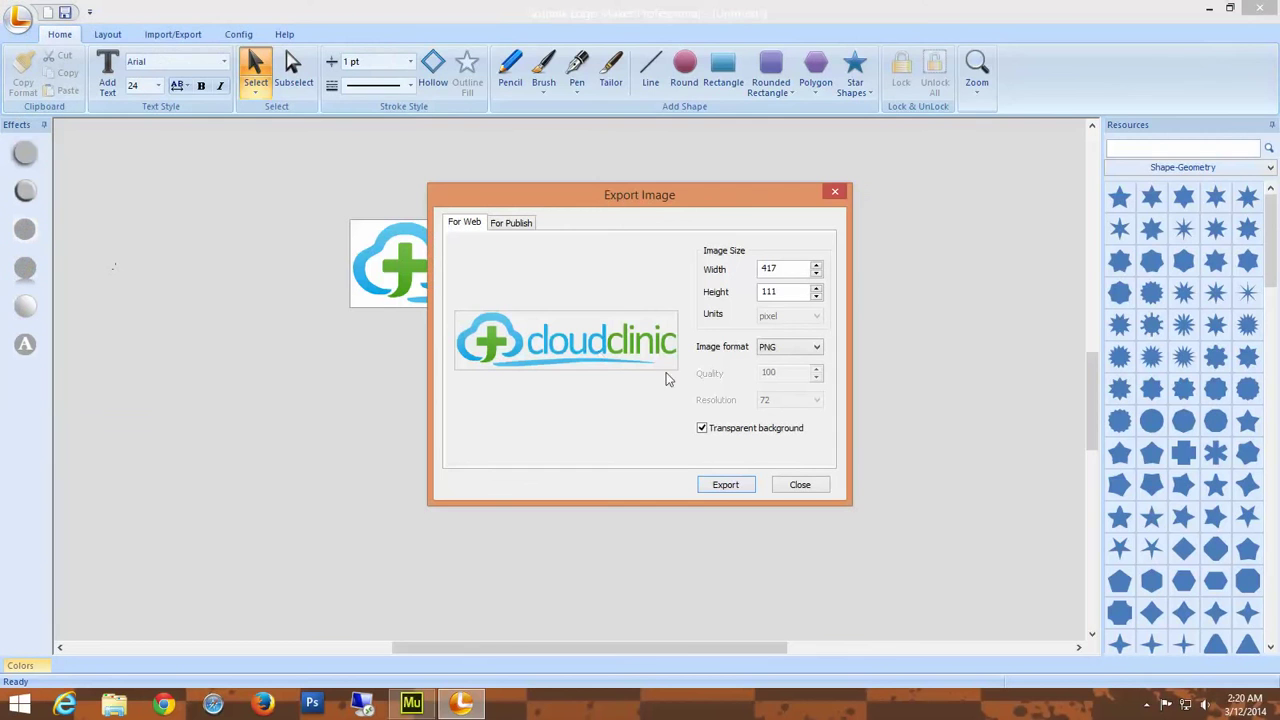
double_click(784, 290)
type("1")
left_click(784, 270)
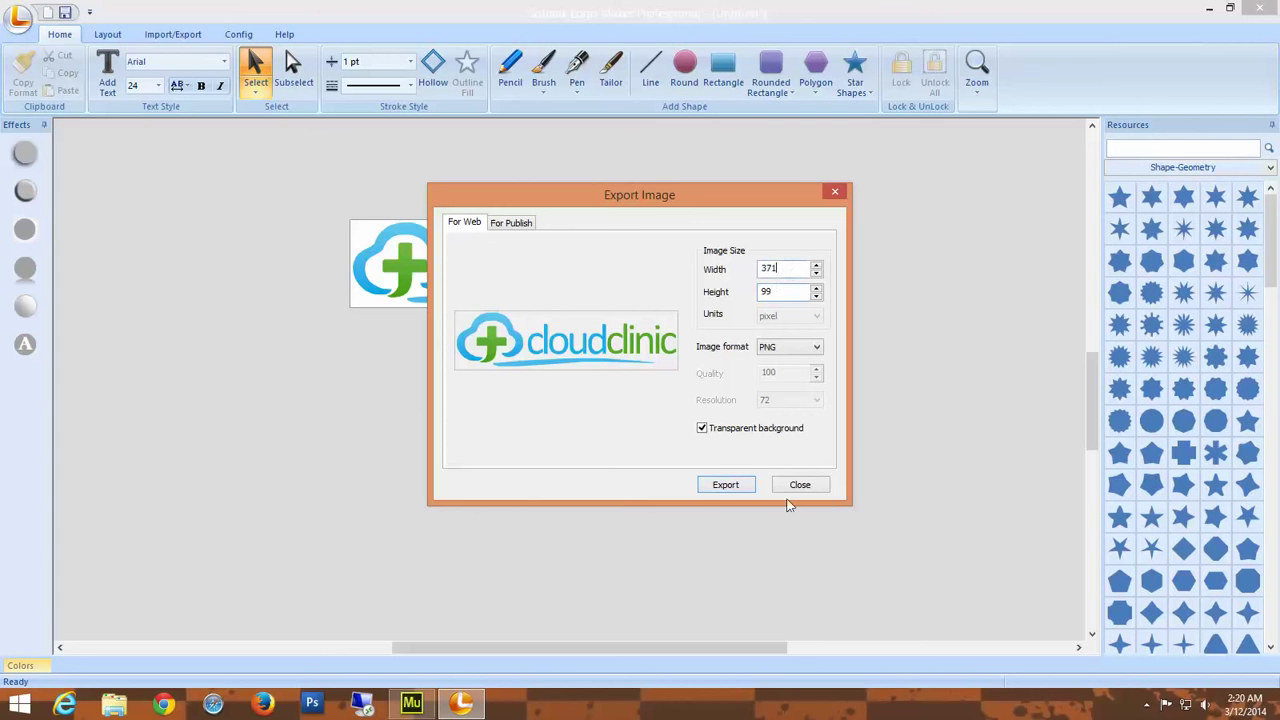
Proceed with the export, choose the Desktop as the location and name the PNG file Test Logo.
left_click(723, 489)
left_click(437, 254)
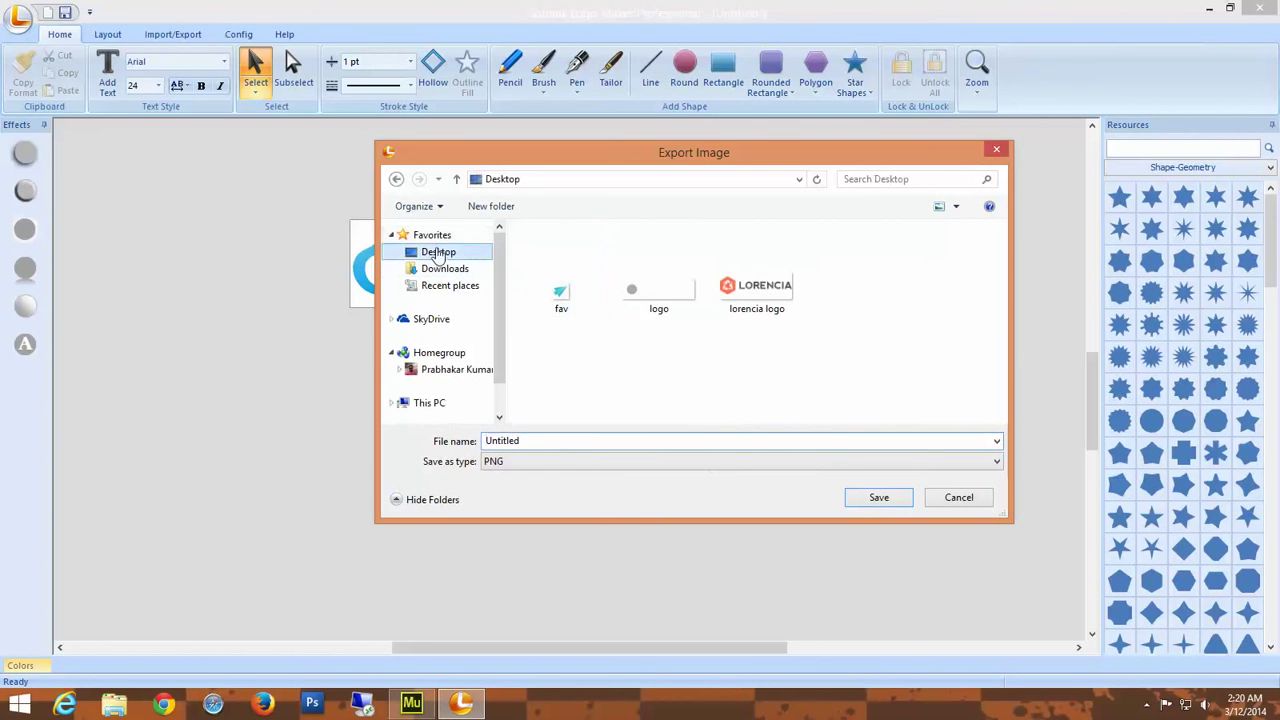
left_click(565, 440)
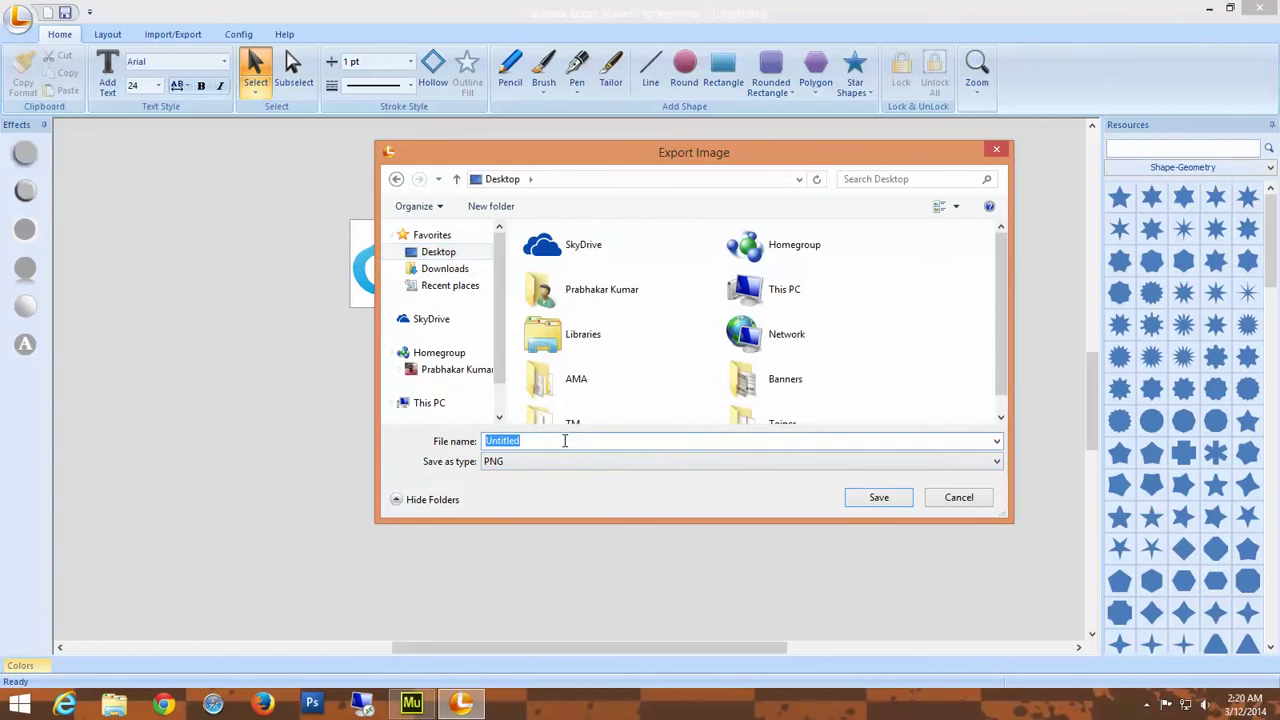
type("Test Logo")
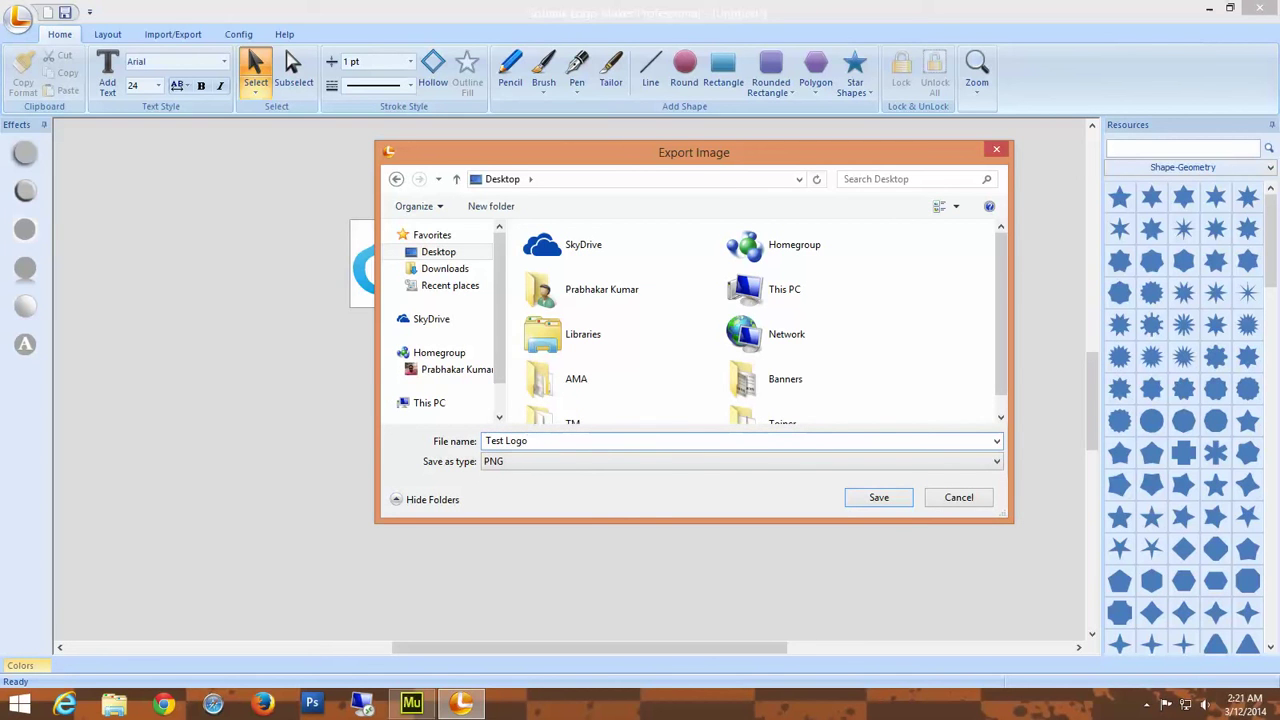
Create a Test folder on the Desktop, save the exported logo inside it, and close the export settings.
left_click(491, 206)
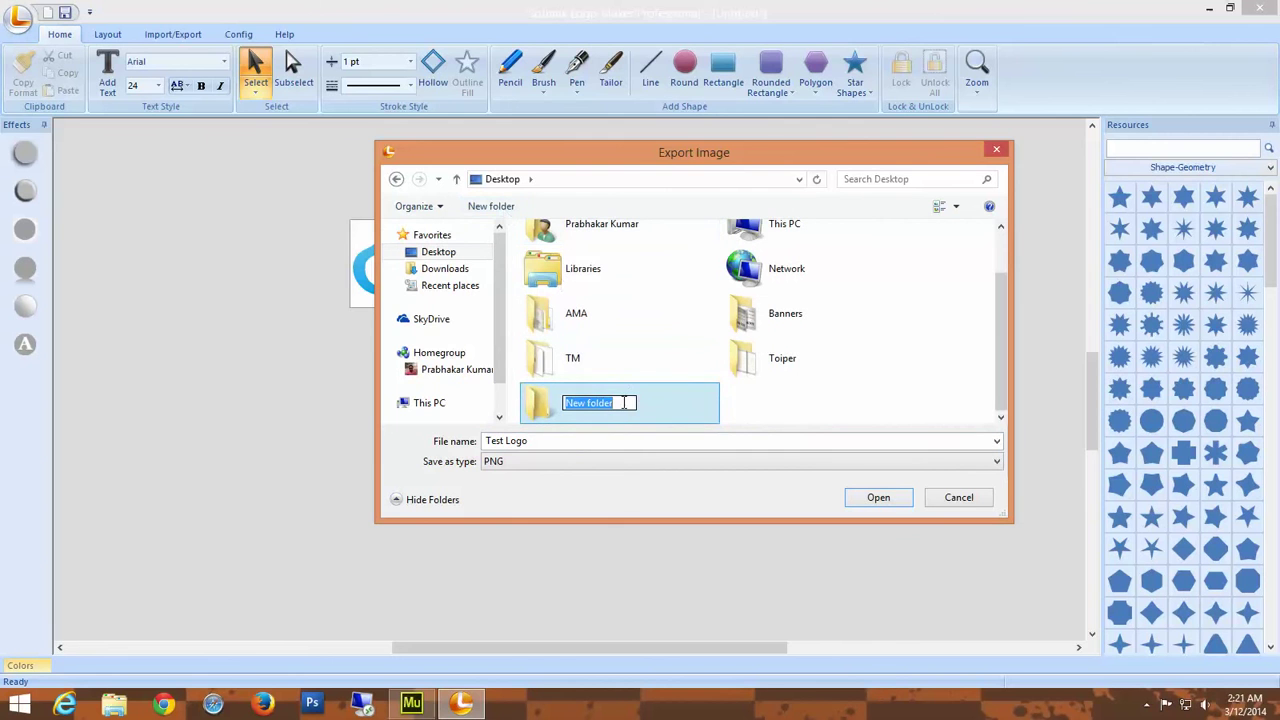
type("Test")
key("Return")
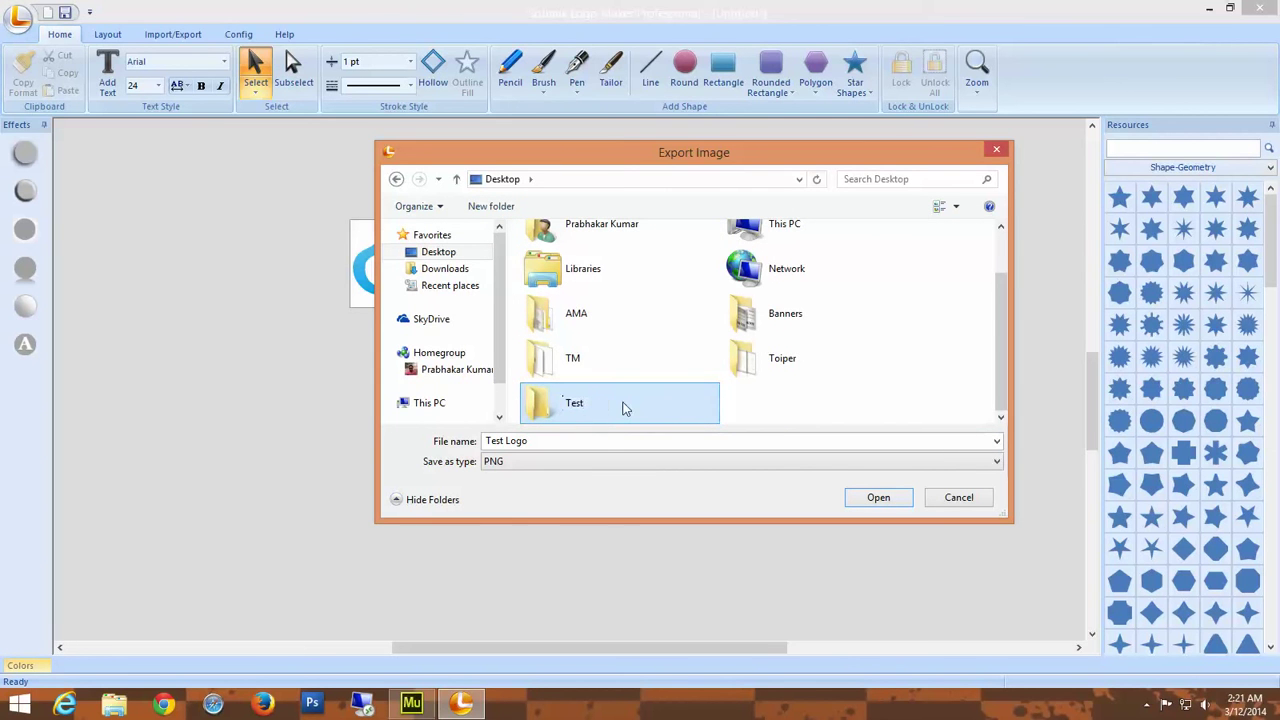
double_click(622, 412)
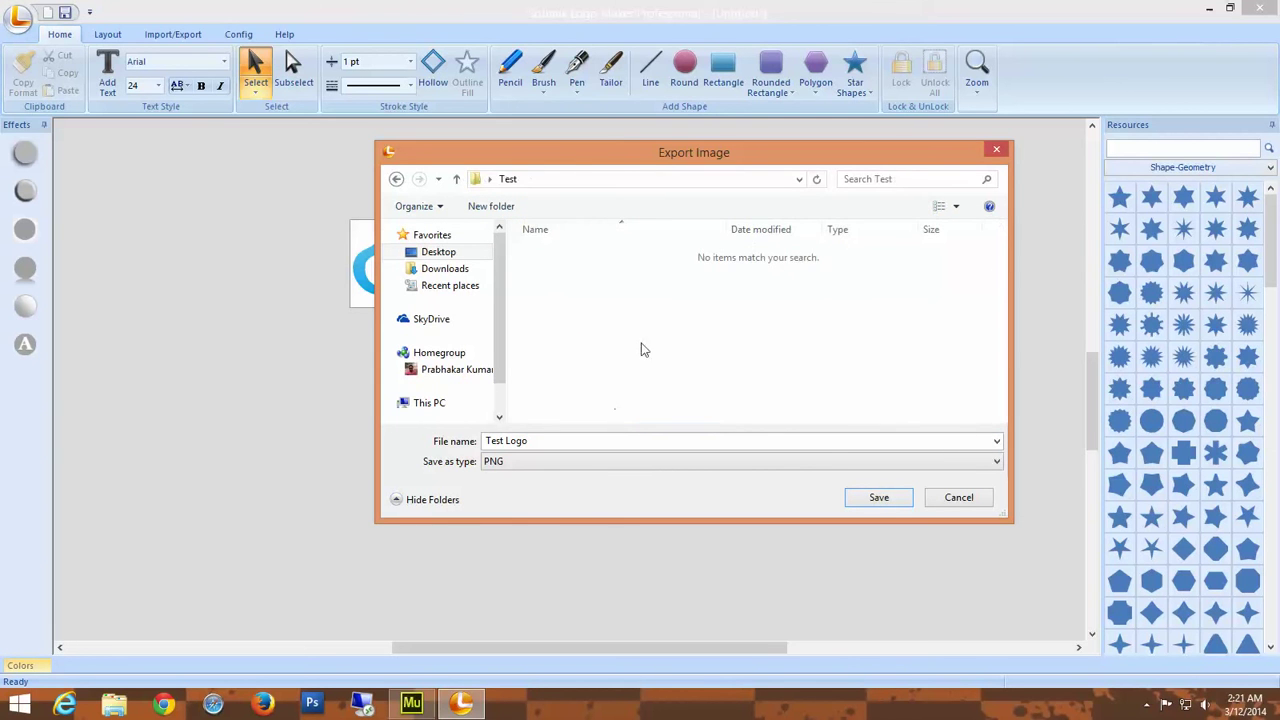
left_click(884, 499)
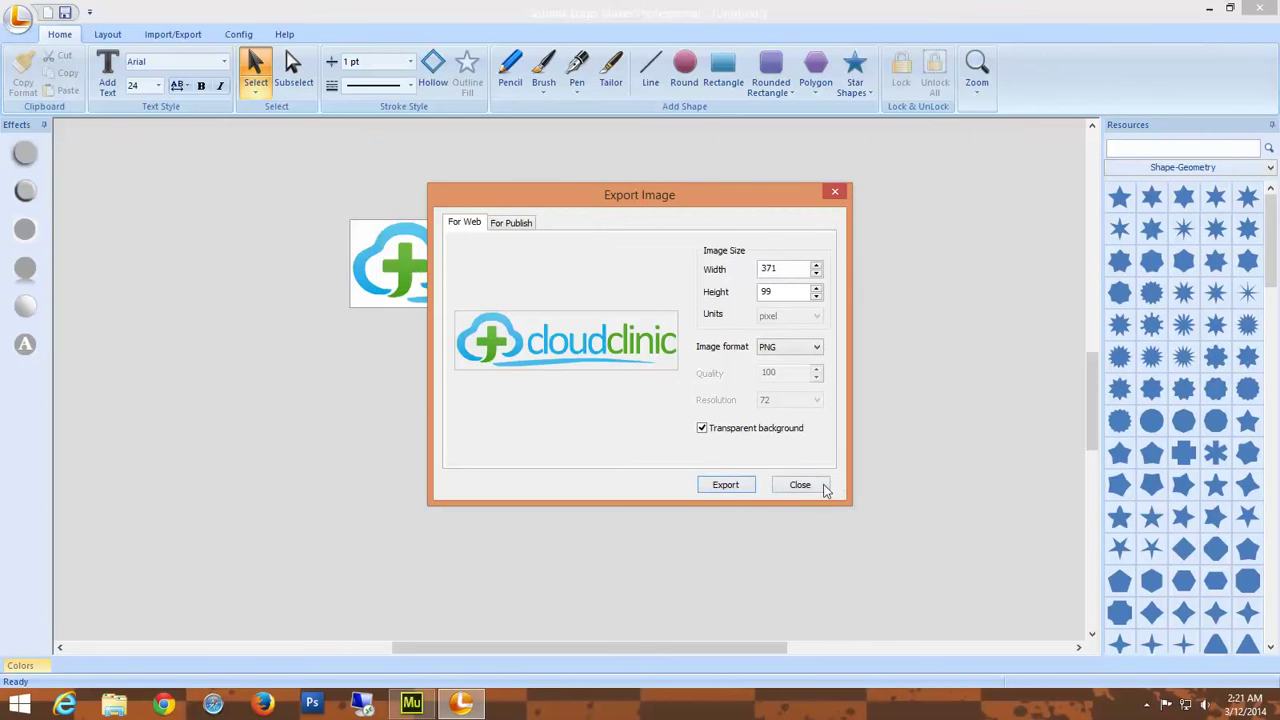
left_click(822, 488)
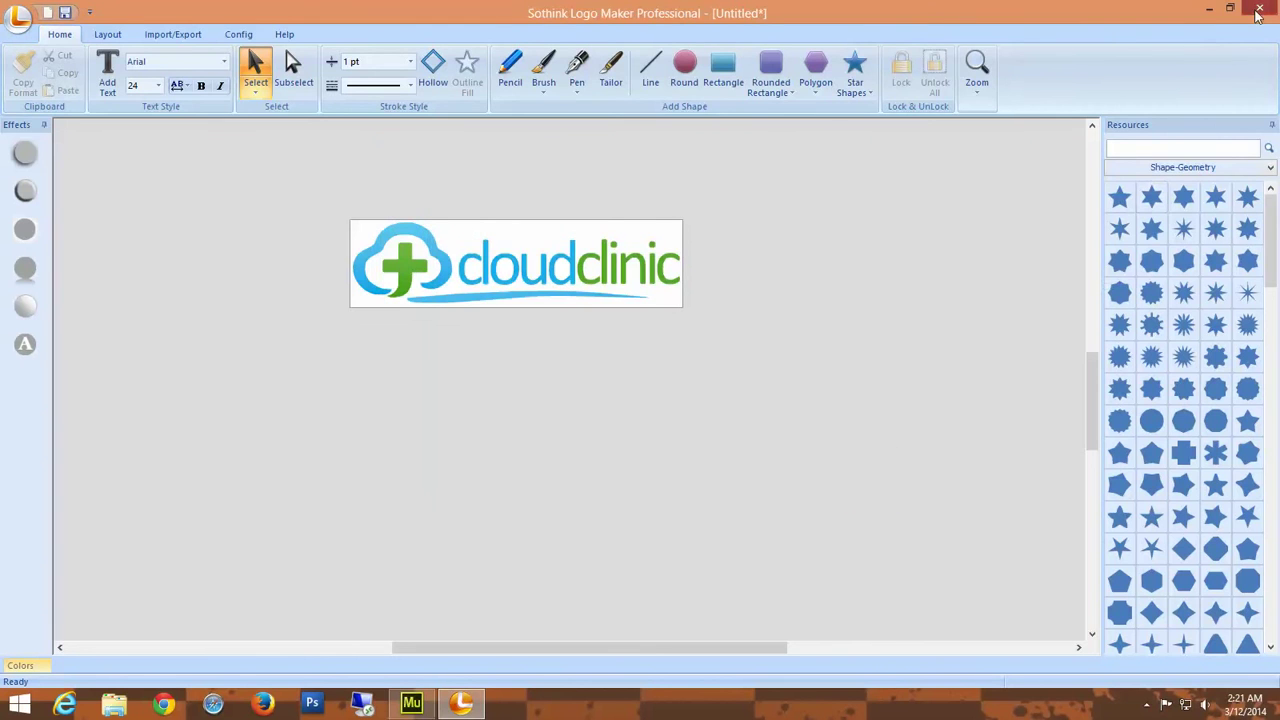